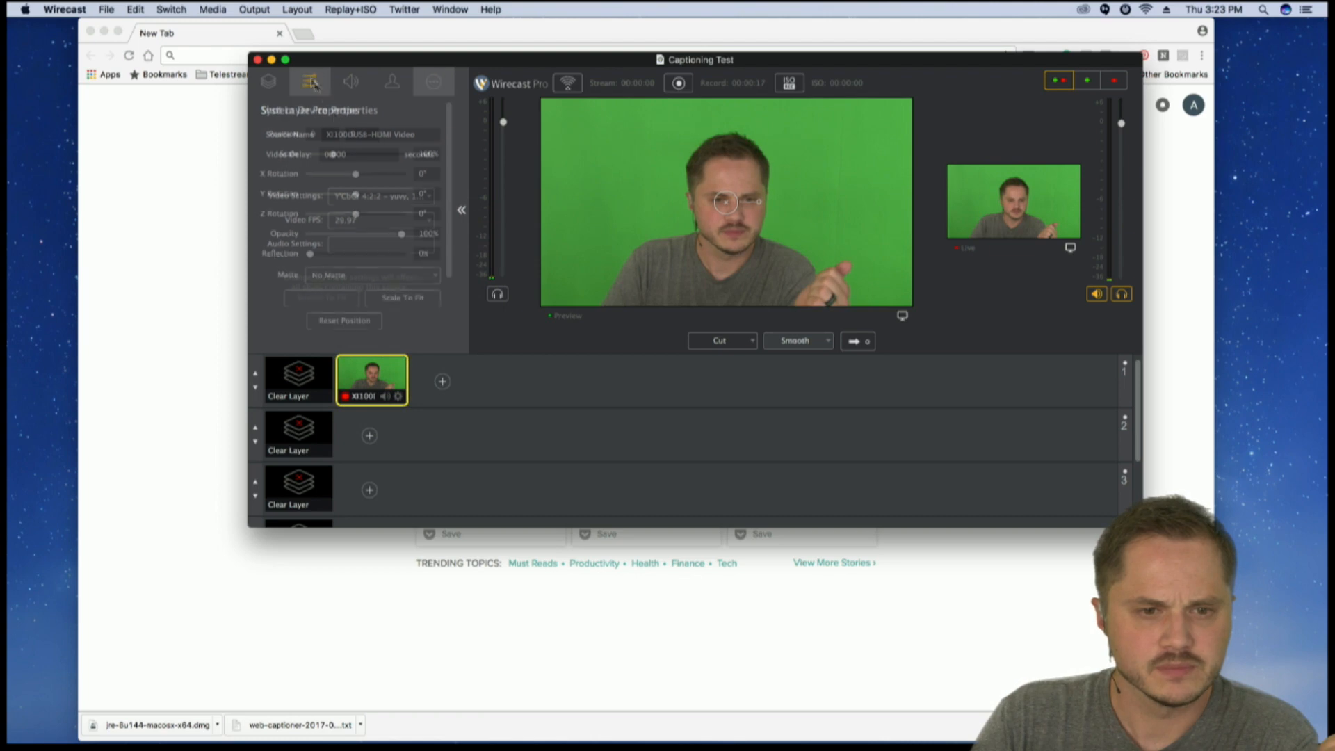
# Step: Scale the camera shot to fit the frame and move the Wirecast window off the visible screen
pyautogui.click(403, 299)
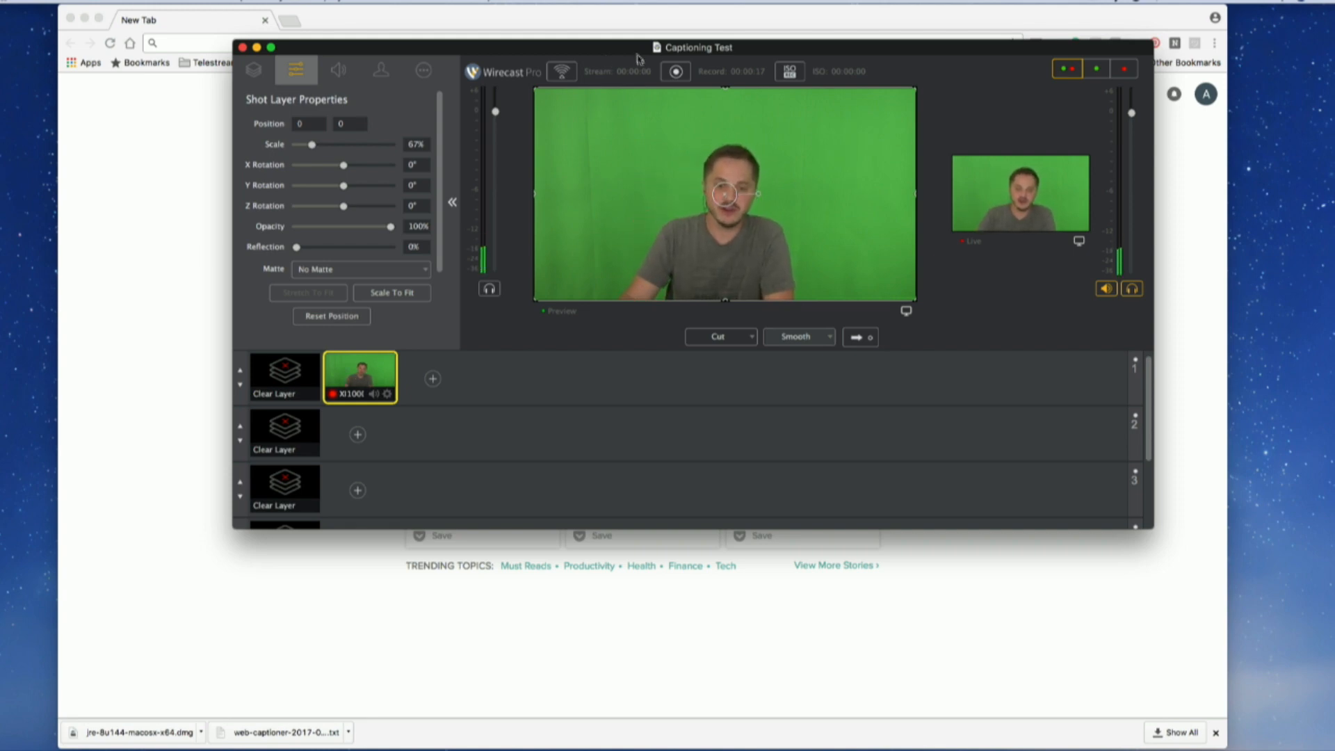
pyautogui.moveTo(634, 48); pyautogui.dragTo(0, 101)
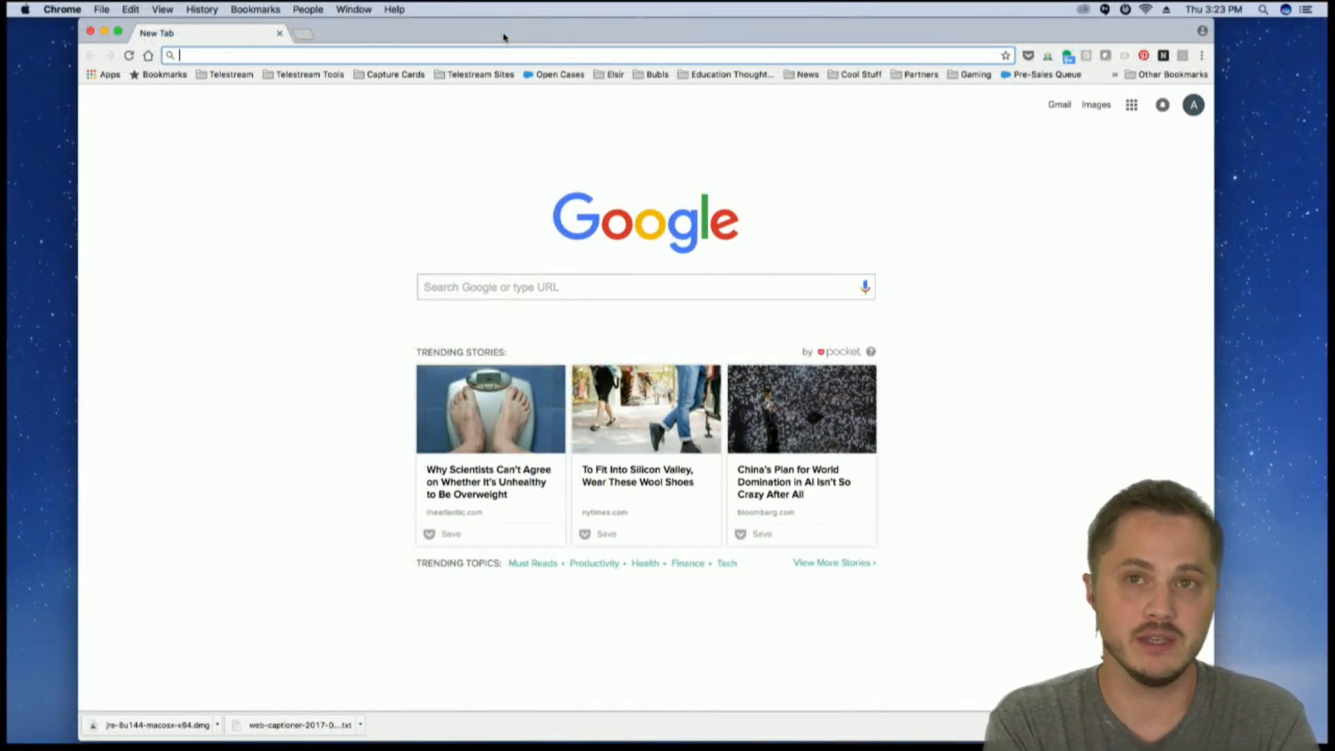
# Step: In Chrome, open webcaptioner.com and get started with the captioning page
pyautogui.write('webc')
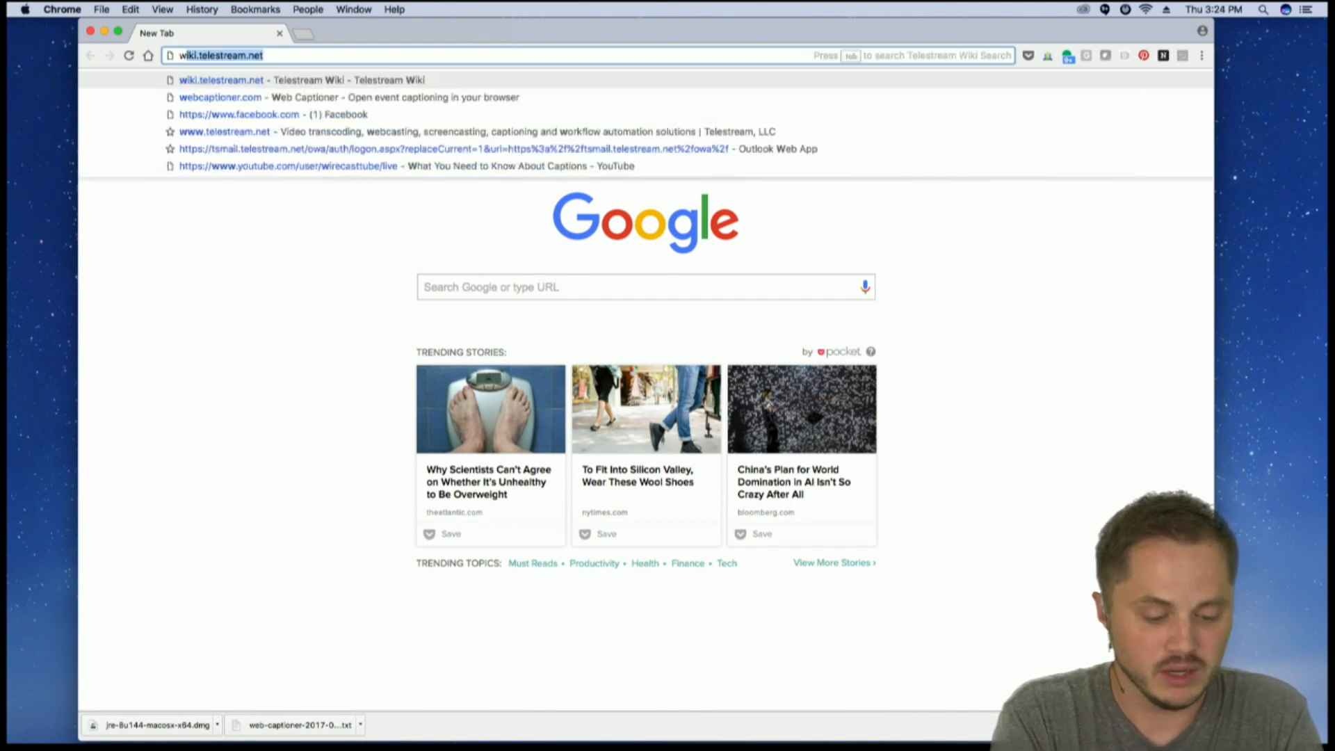
pyautogui.write('a')
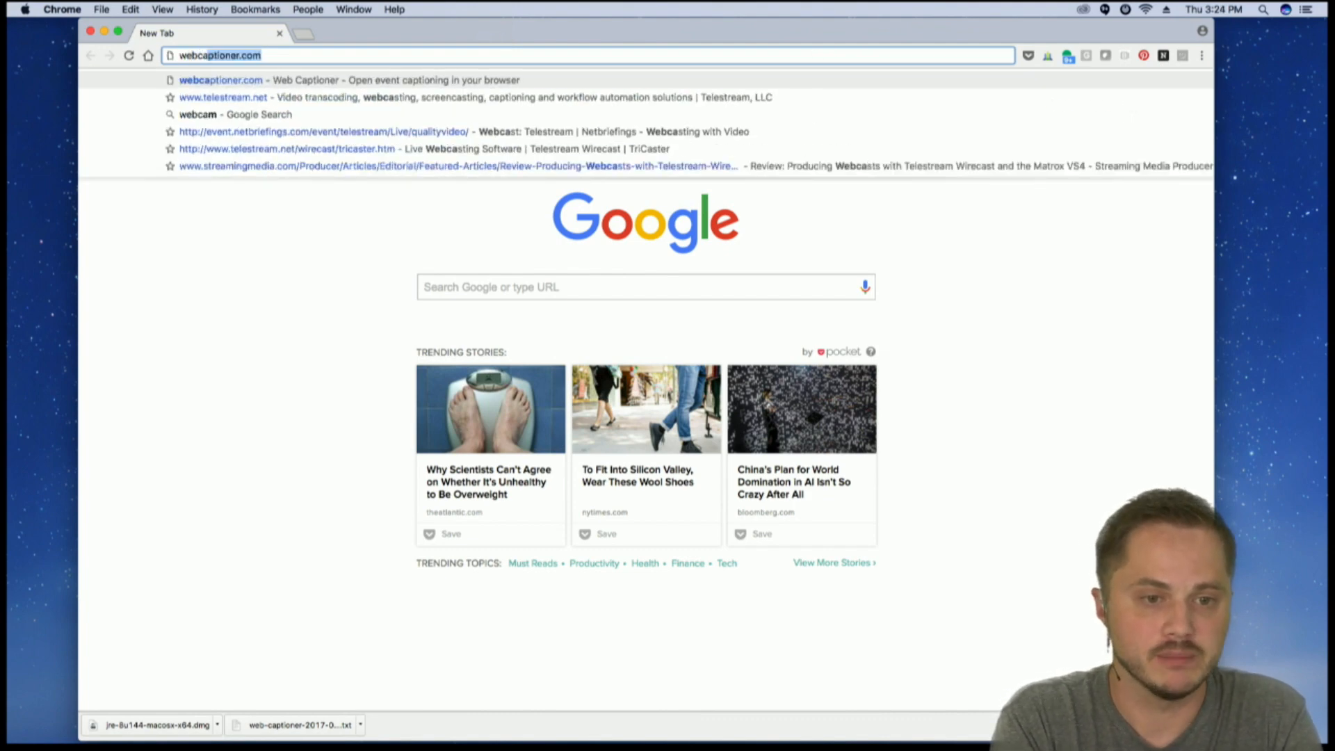
pyautogui.press('Return')
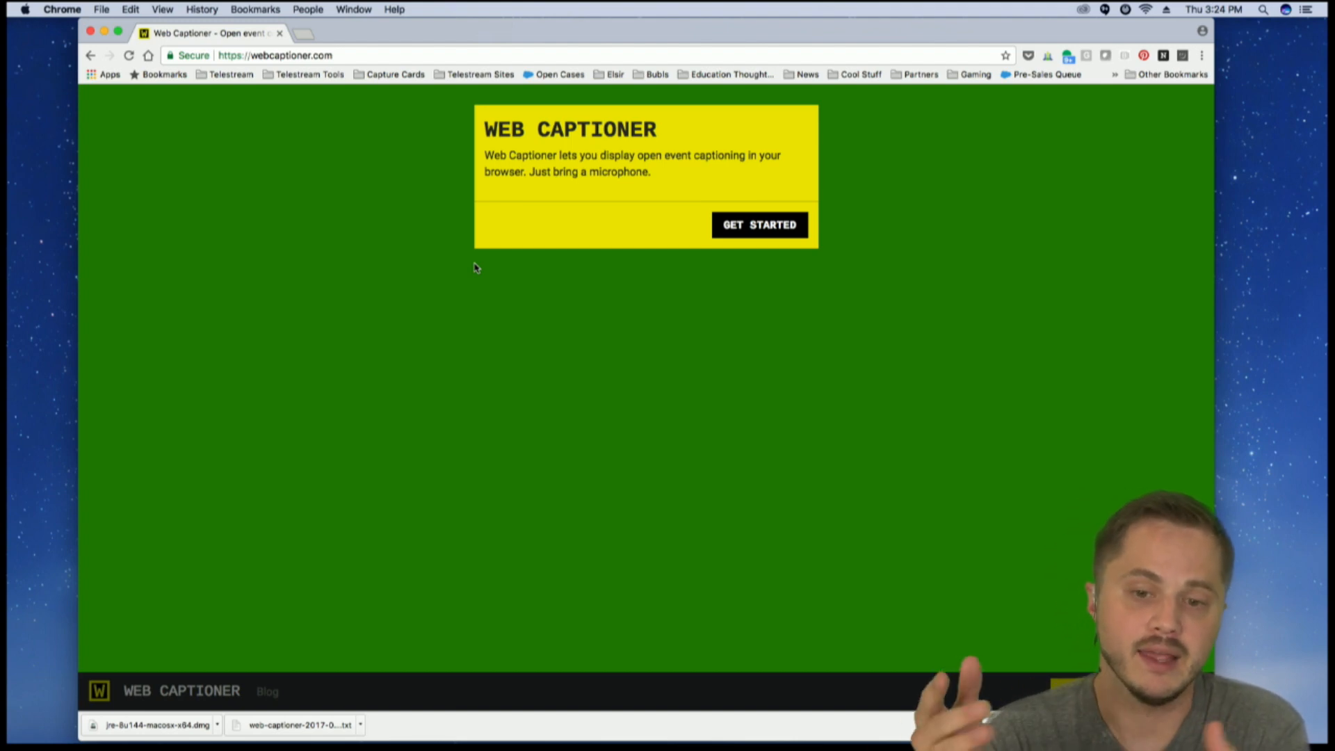
pyautogui.click(767, 226)
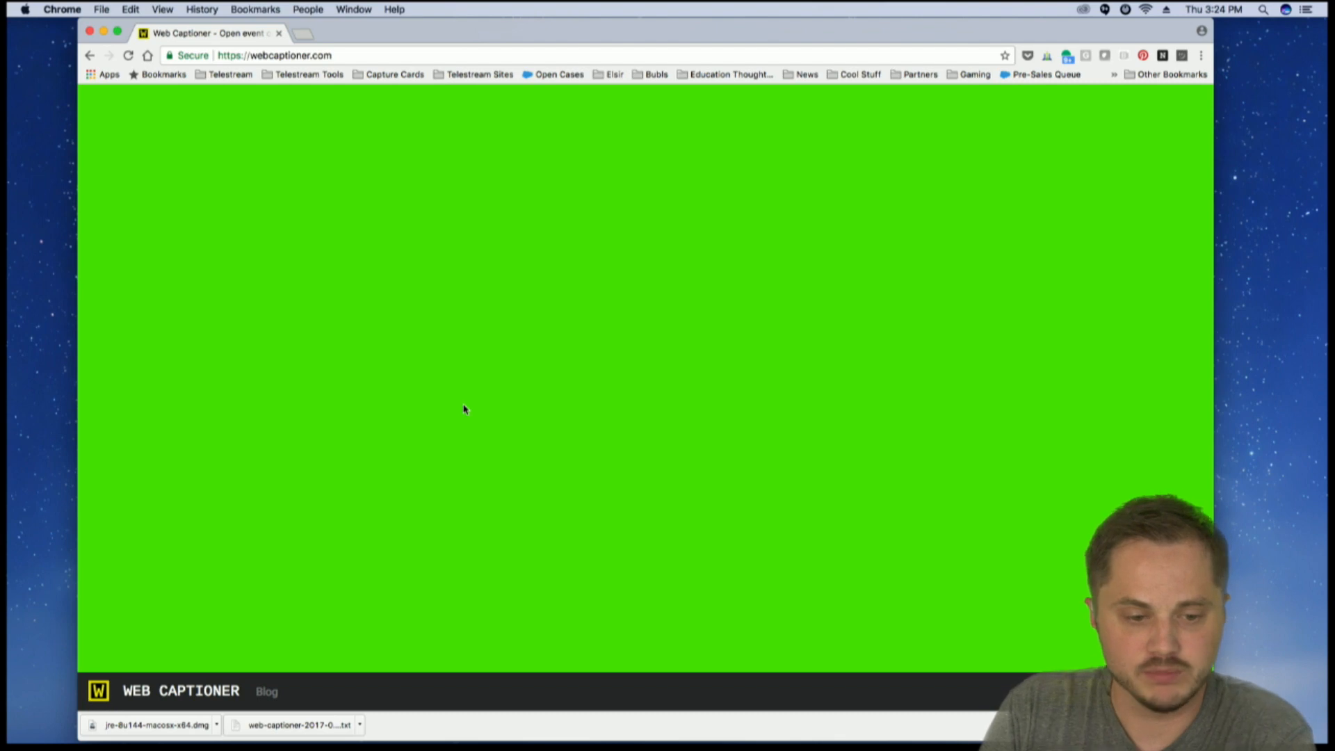
# Step: Close the downloads bar, look through the speech recognition languages and leave the language settings without saving
pyautogui.click(1200, 724)
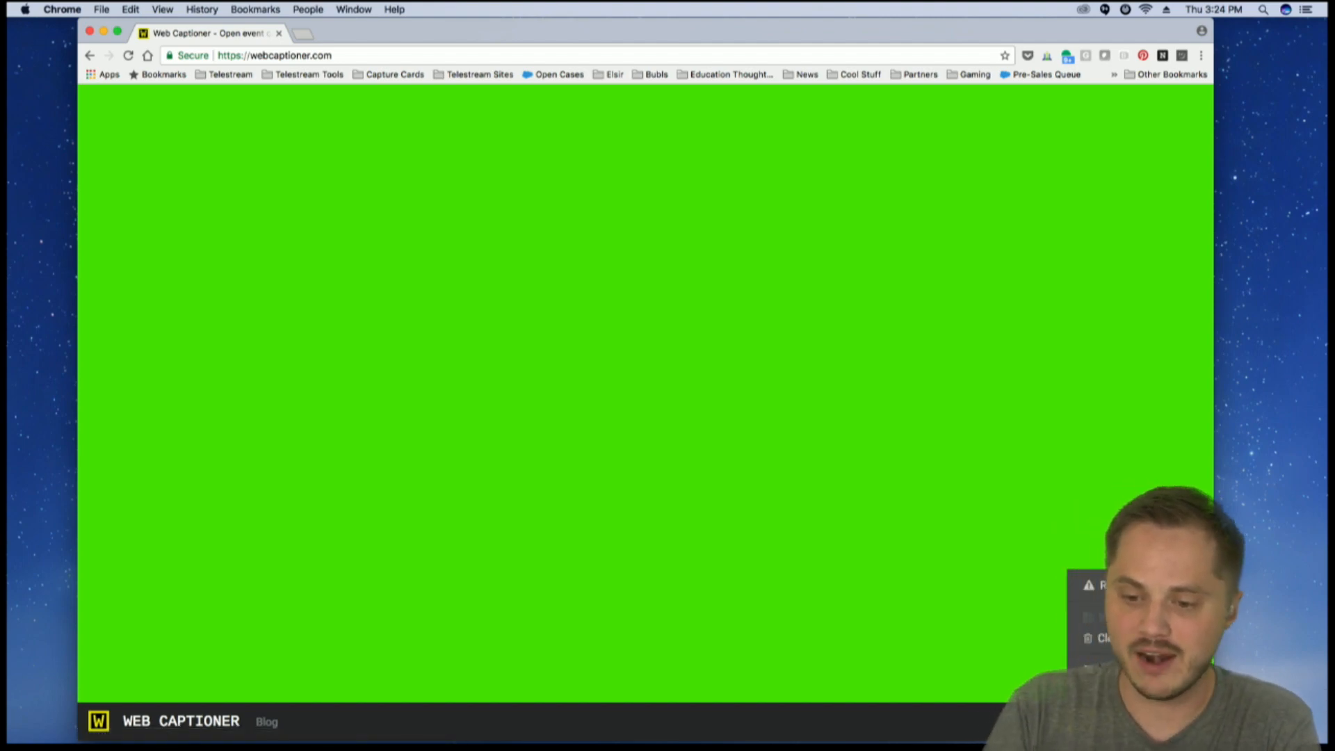
pyautogui.click(1144, 673)
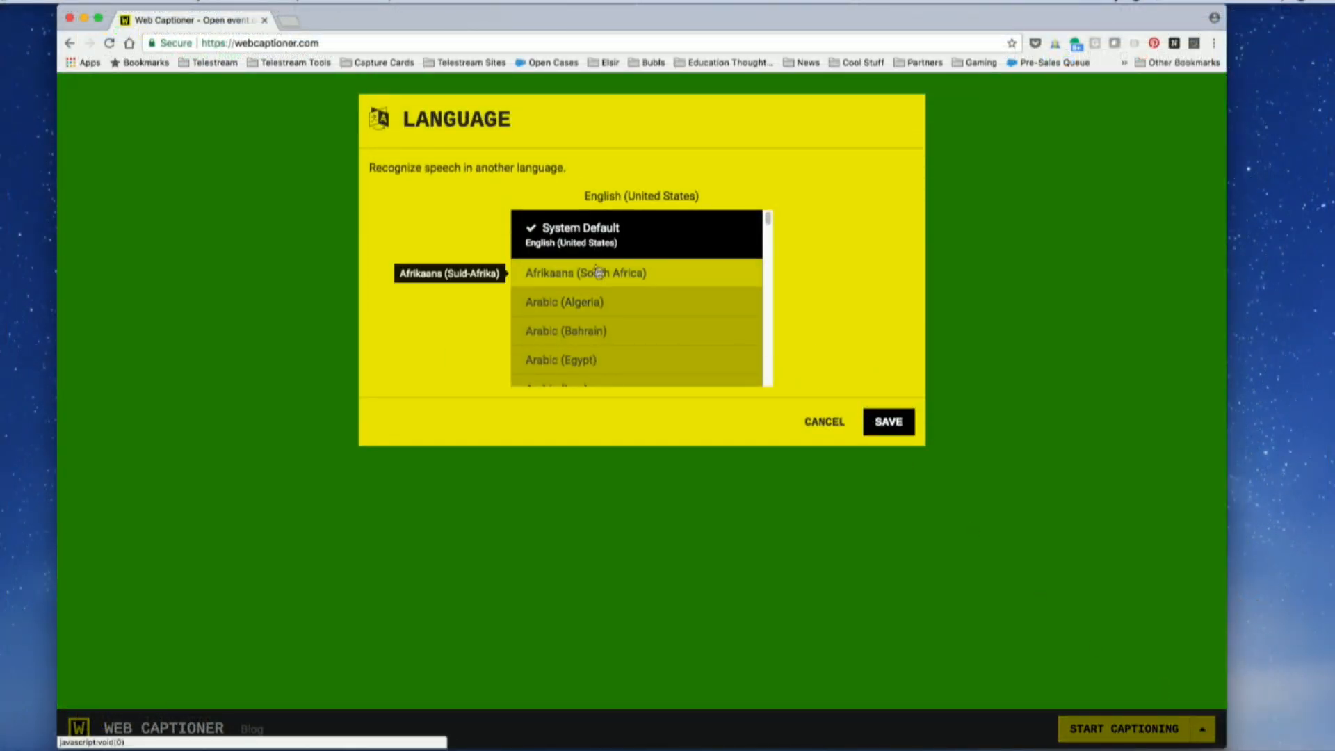
pyautogui.moveTo(768, 219)
pyautogui.mouseDown()
pyautogui.moveTo(769, 313)
pyautogui.moveTo(766, 202)
pyautogui.mouseUp()
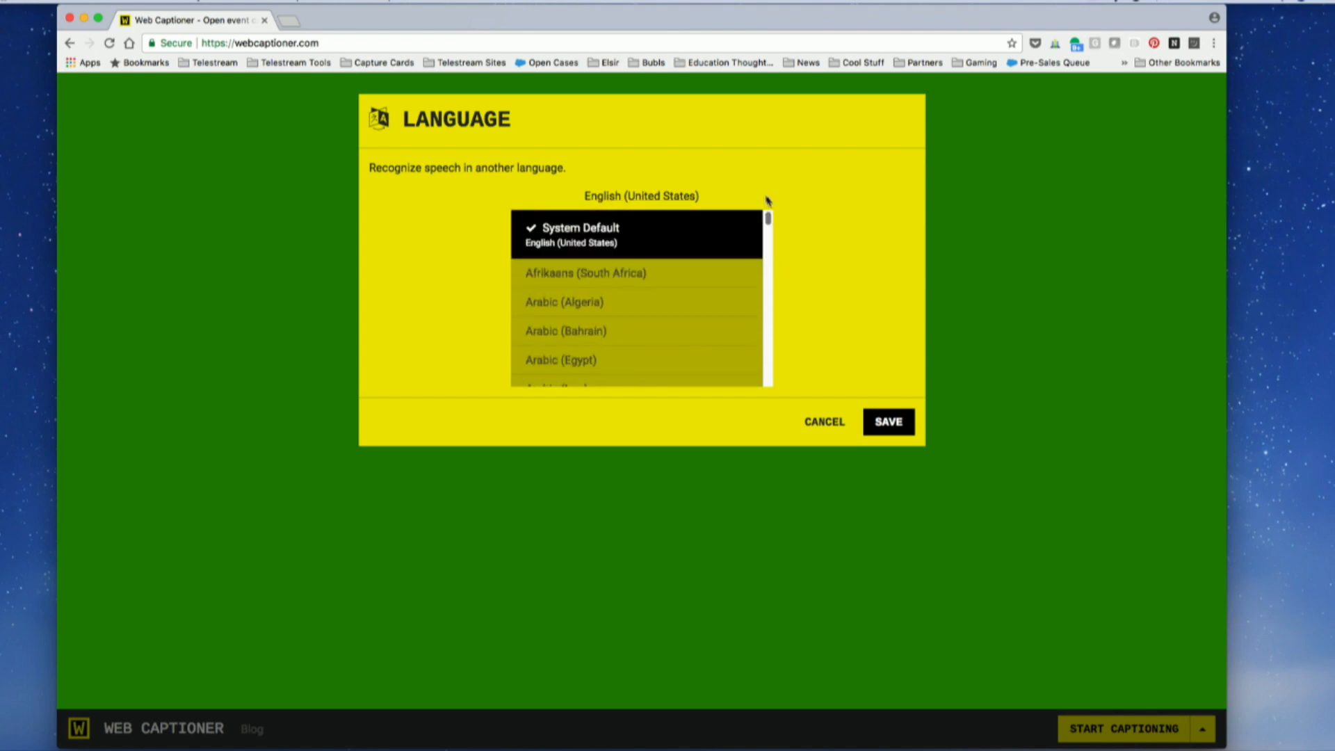
pyautogui.click(834, 429)
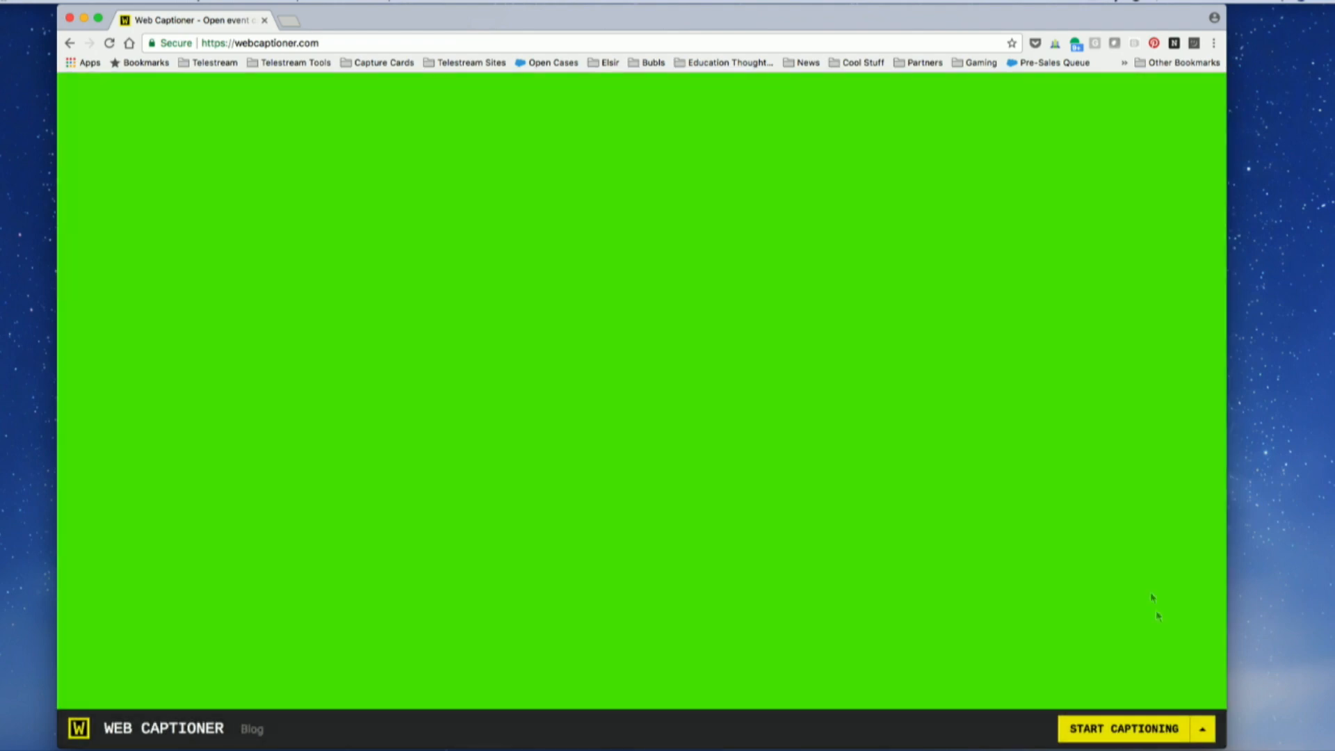
# Step: Open the caption appearance settings and examine the background and layout options
pyautogui.click(1202, 729)
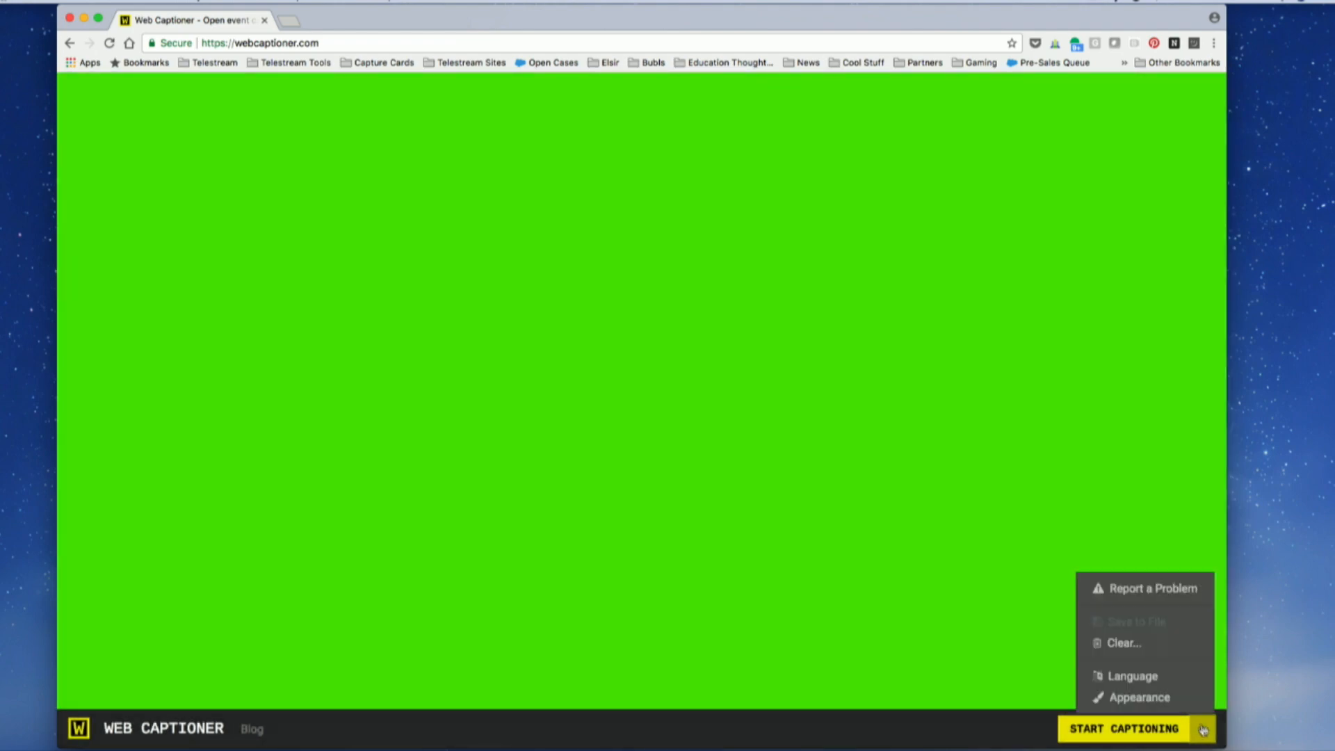
pyautogui.click(1151, 702)
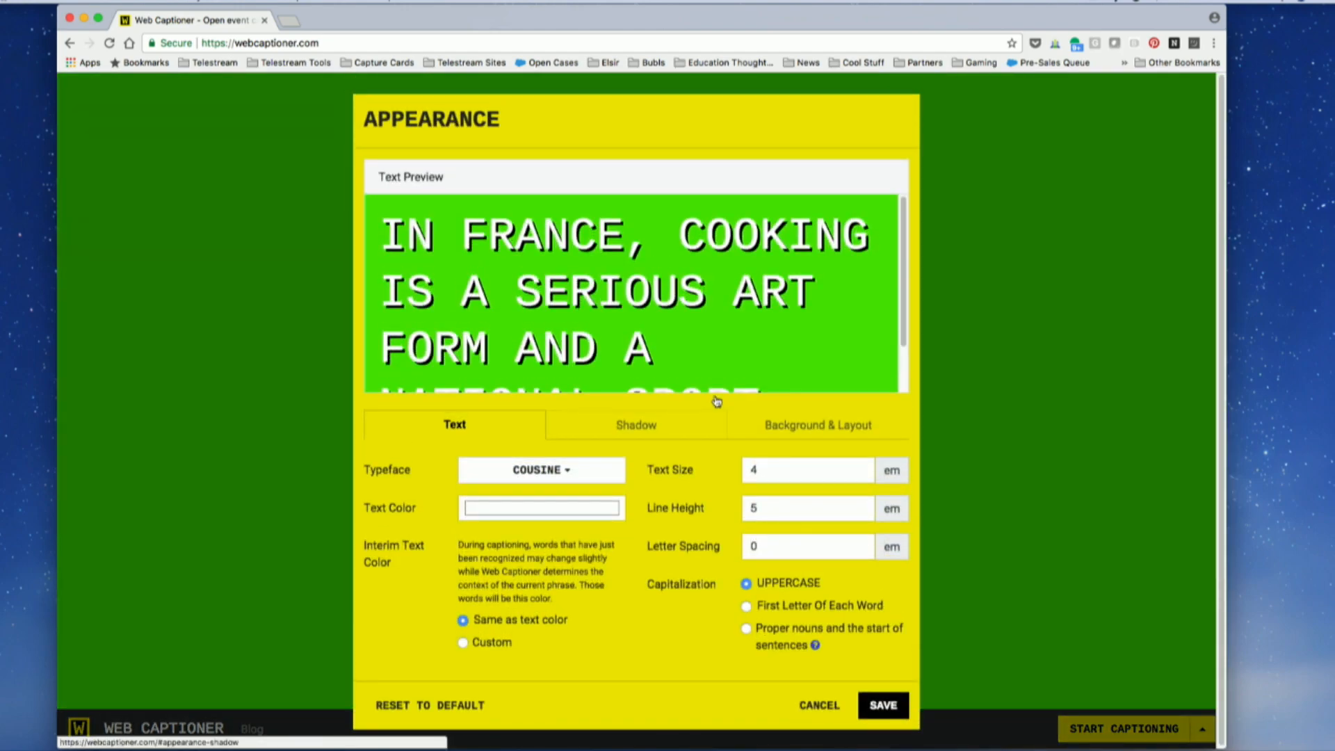
pyautogui.click(798, 432)
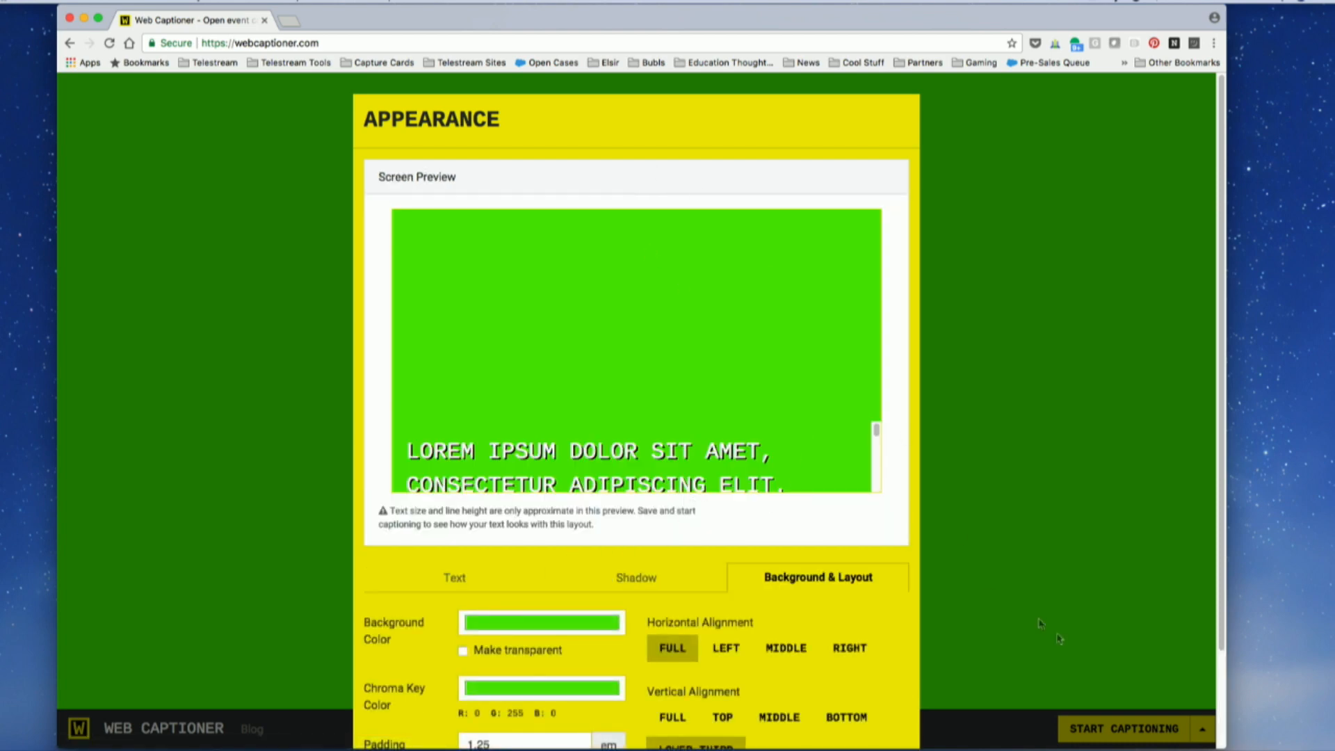
pyautogui.scroll(-2, 845, 715)
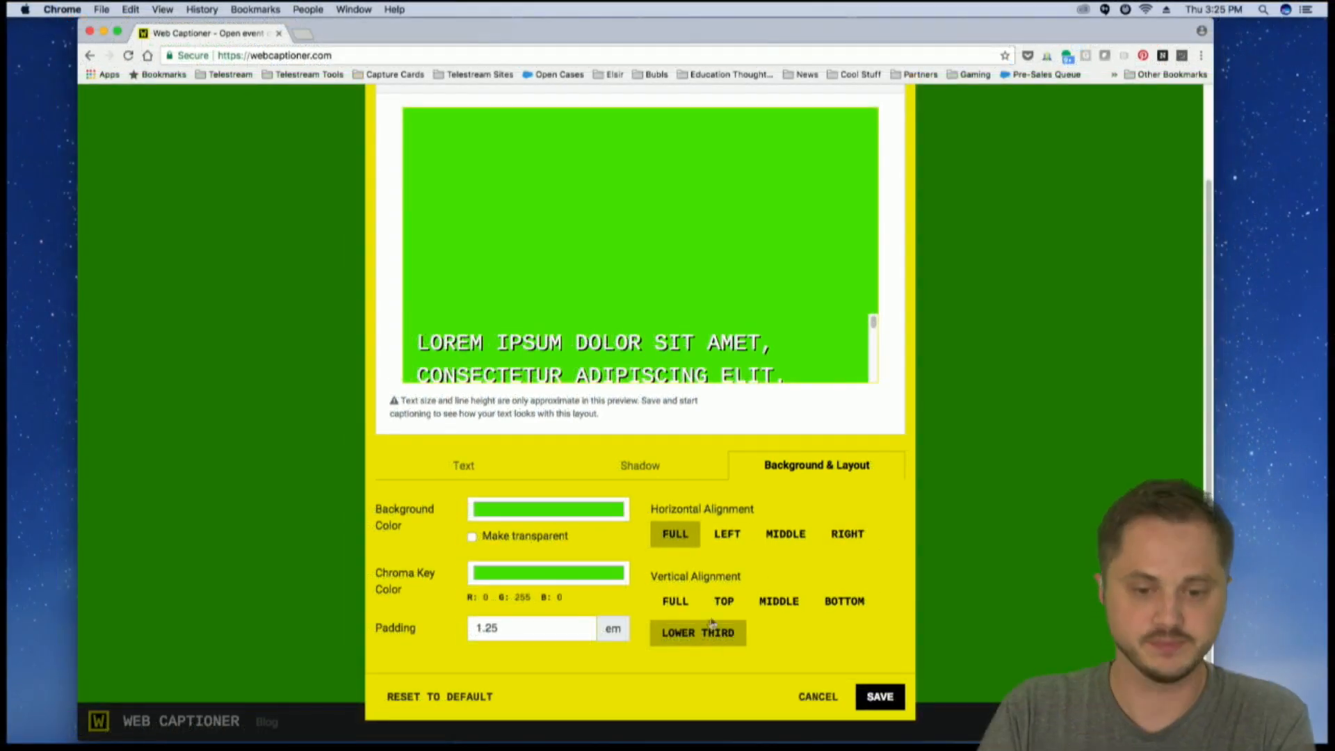
# Step: Try the Bottom and Full vertical alignments for the captions, ending on Lower Third
pyautogui.click(831, 602)
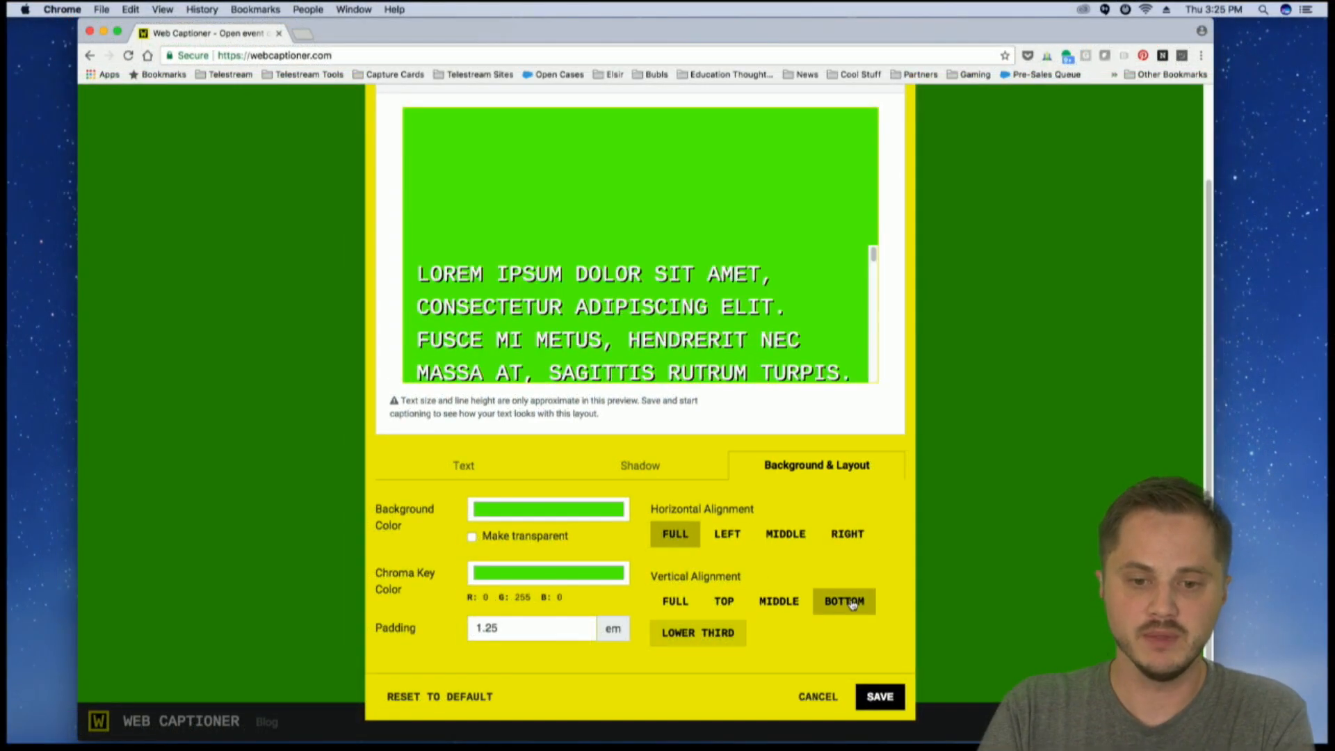
pyautogui.click(699, 633)
pyautogui.click(691, 604)
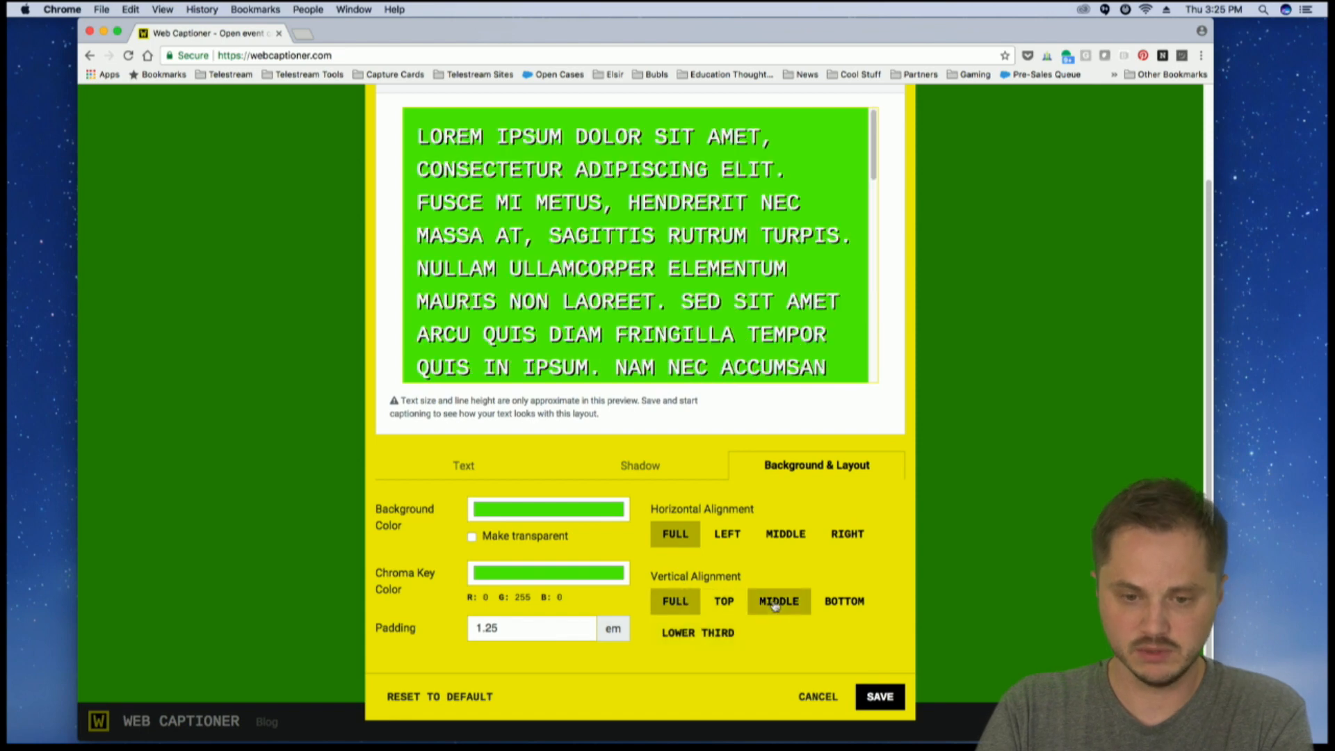
pyautogui.click(828, 604)
pyautogui.click(703, 634)
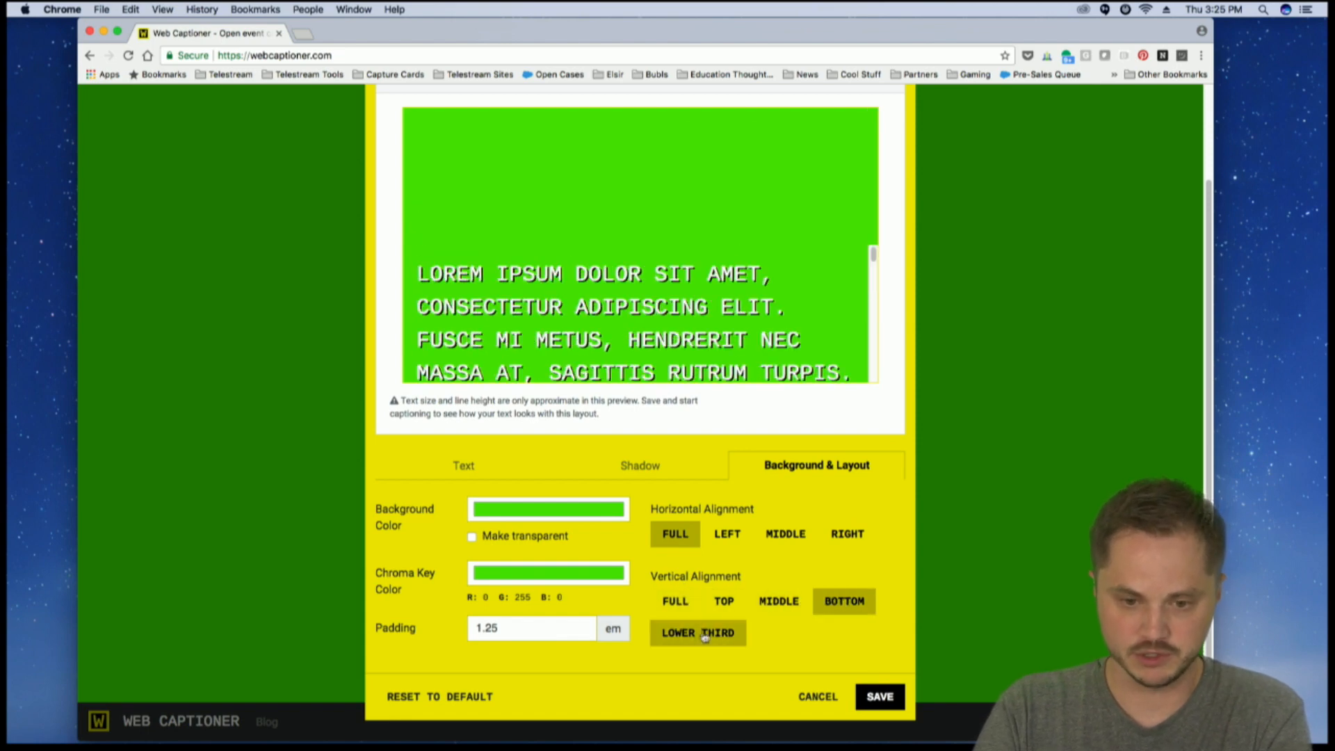
# Step: Try Black and Blue as the caption background color, return it to Green and close the color picker
pyautogui.click(570, 514)
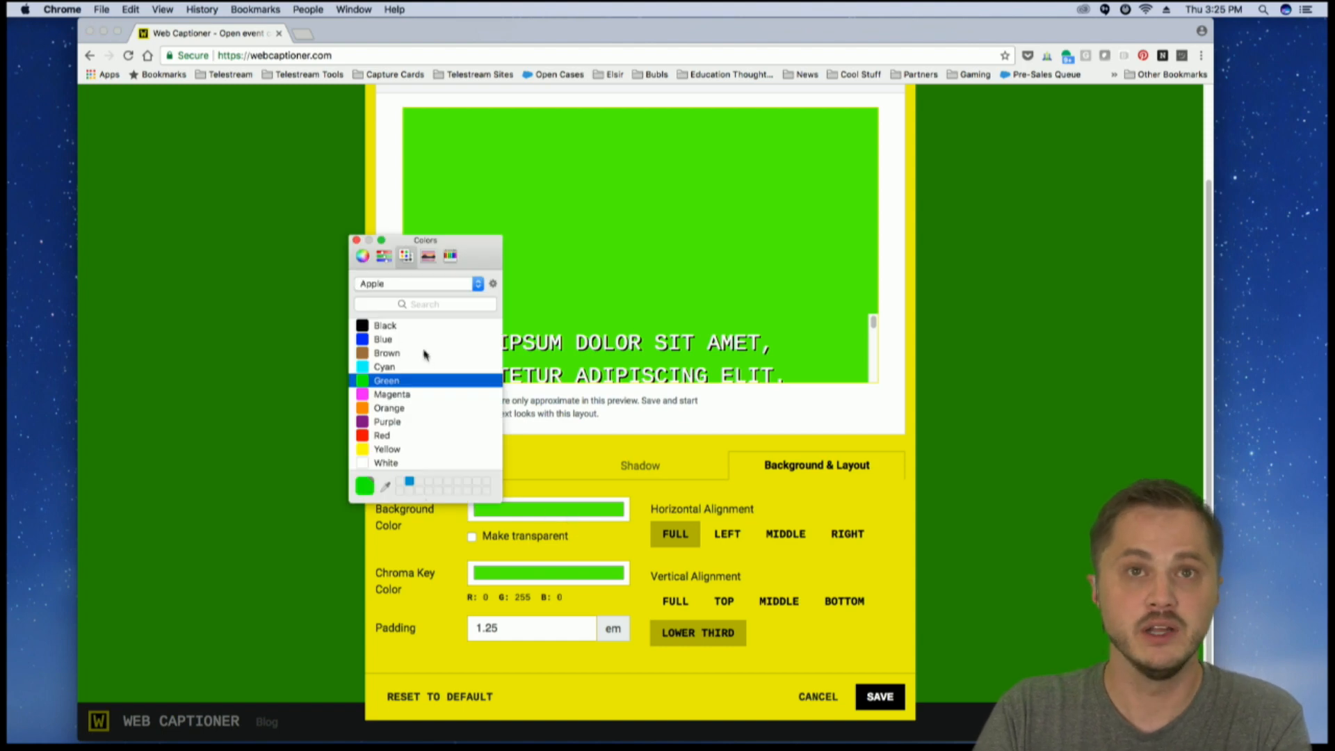
pyautogui.click(376, 327)
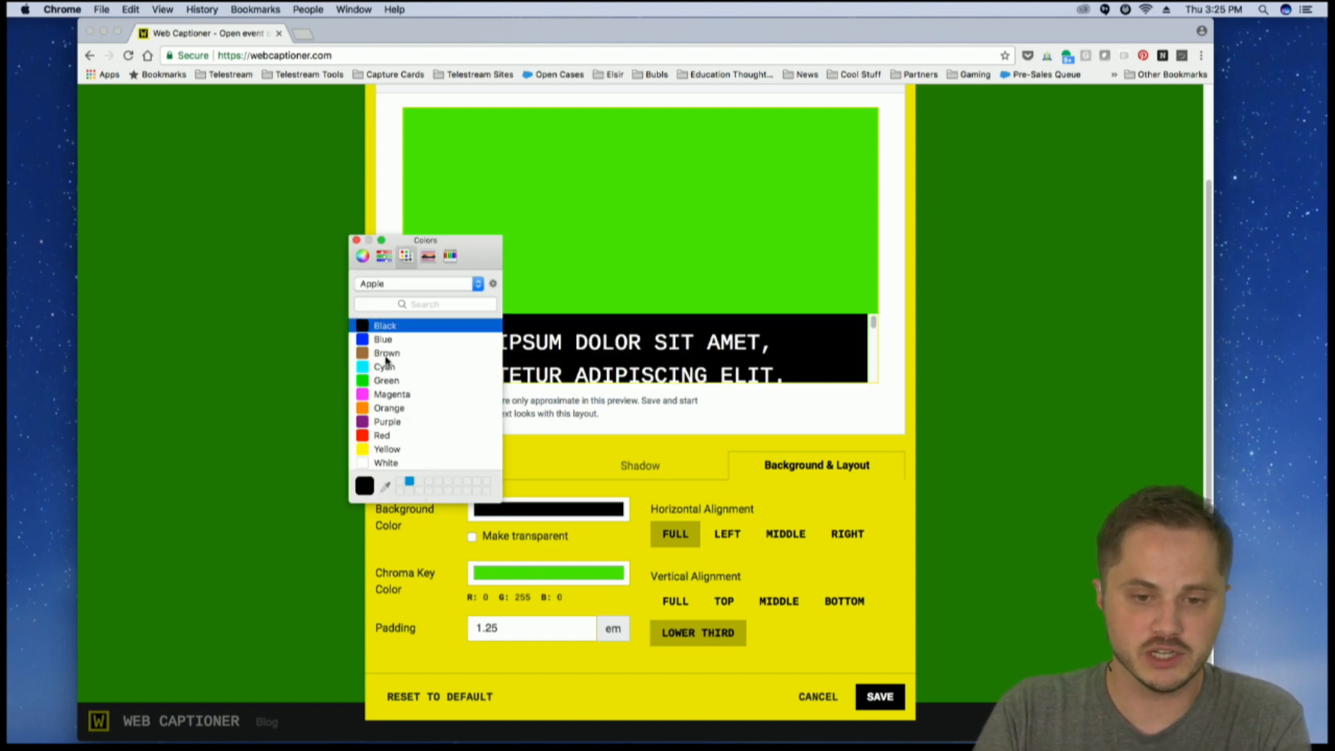
pyautogui.click(381, 339)
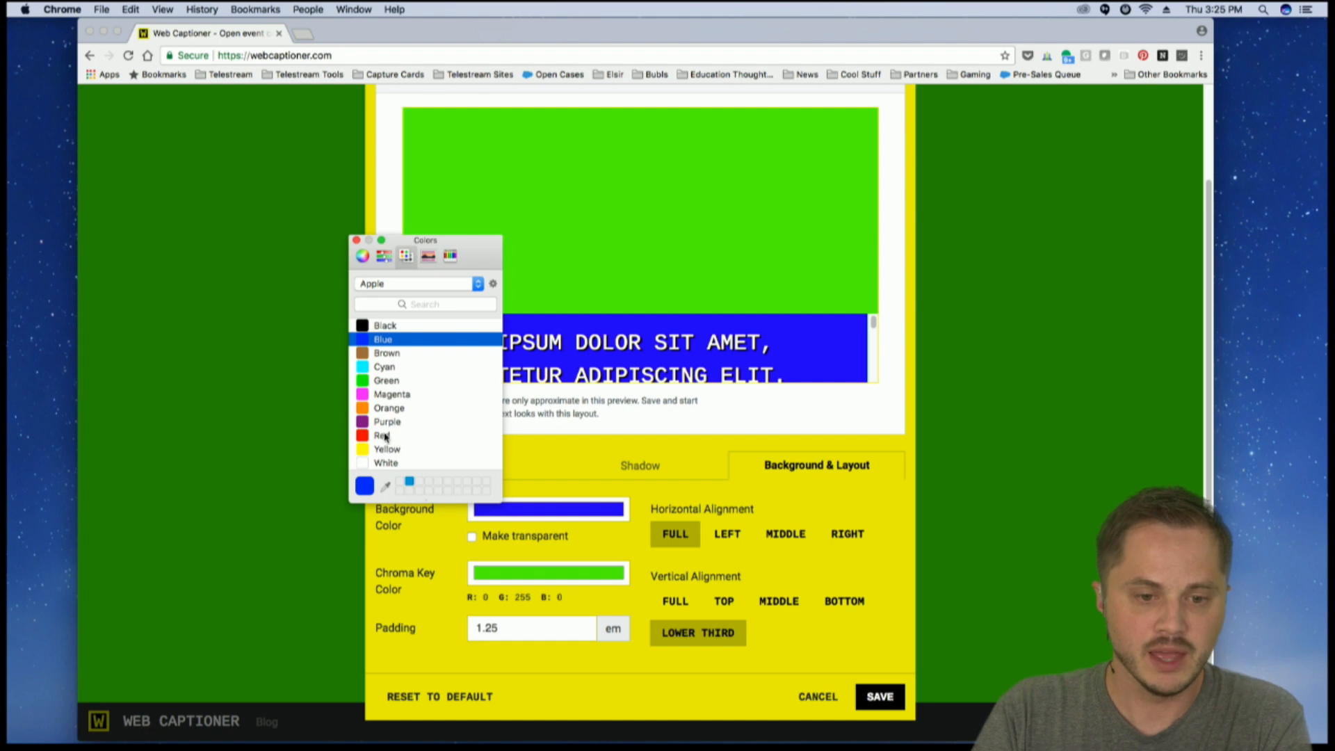
pyautogui.click(380, 381)
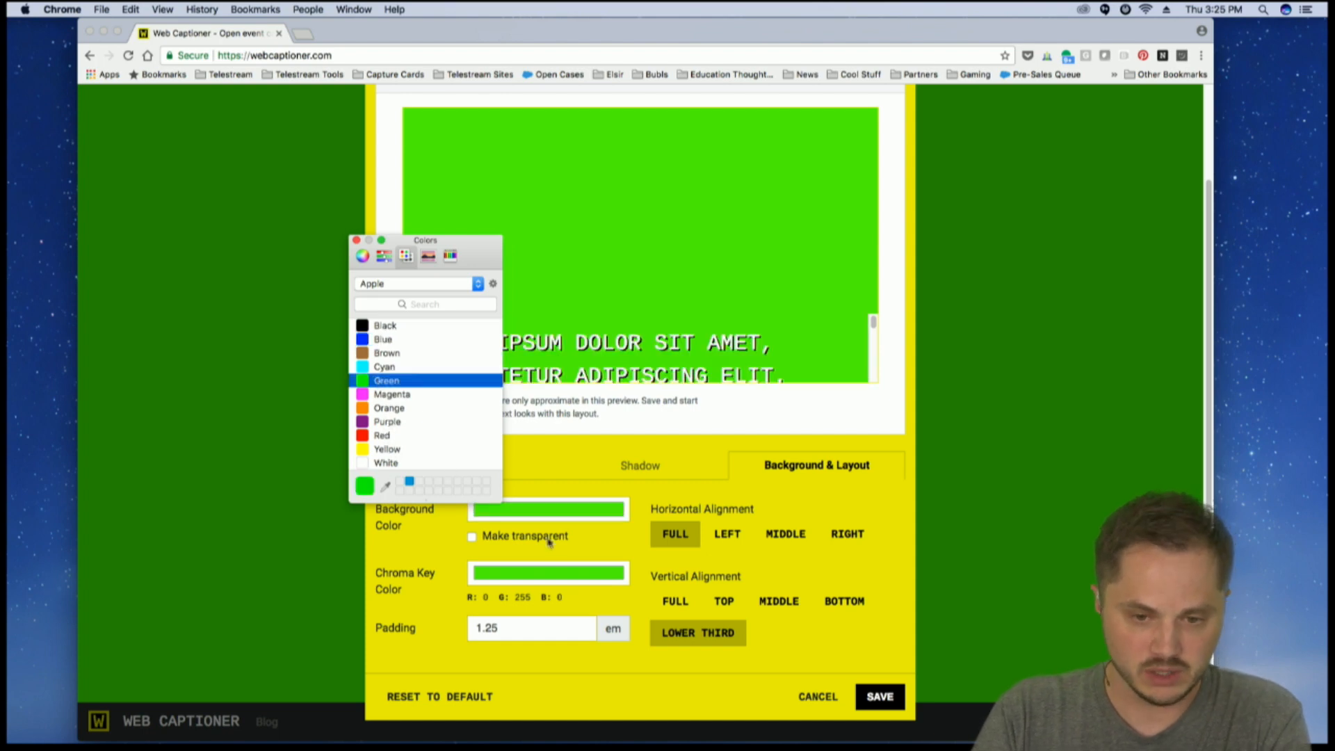
pyautogui.click(356, 240)
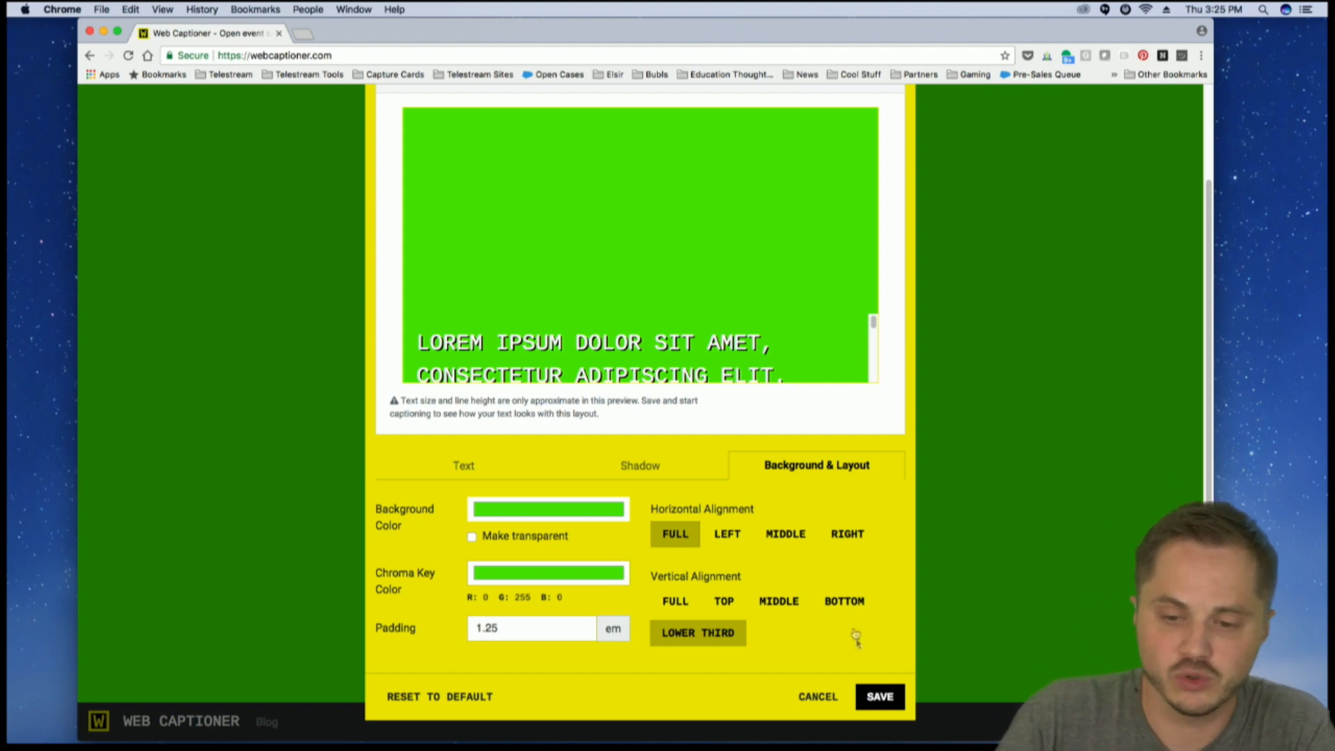
# Step: Review the caption shadow and text settings and save the appearance
pyautogui.click(640, 467)
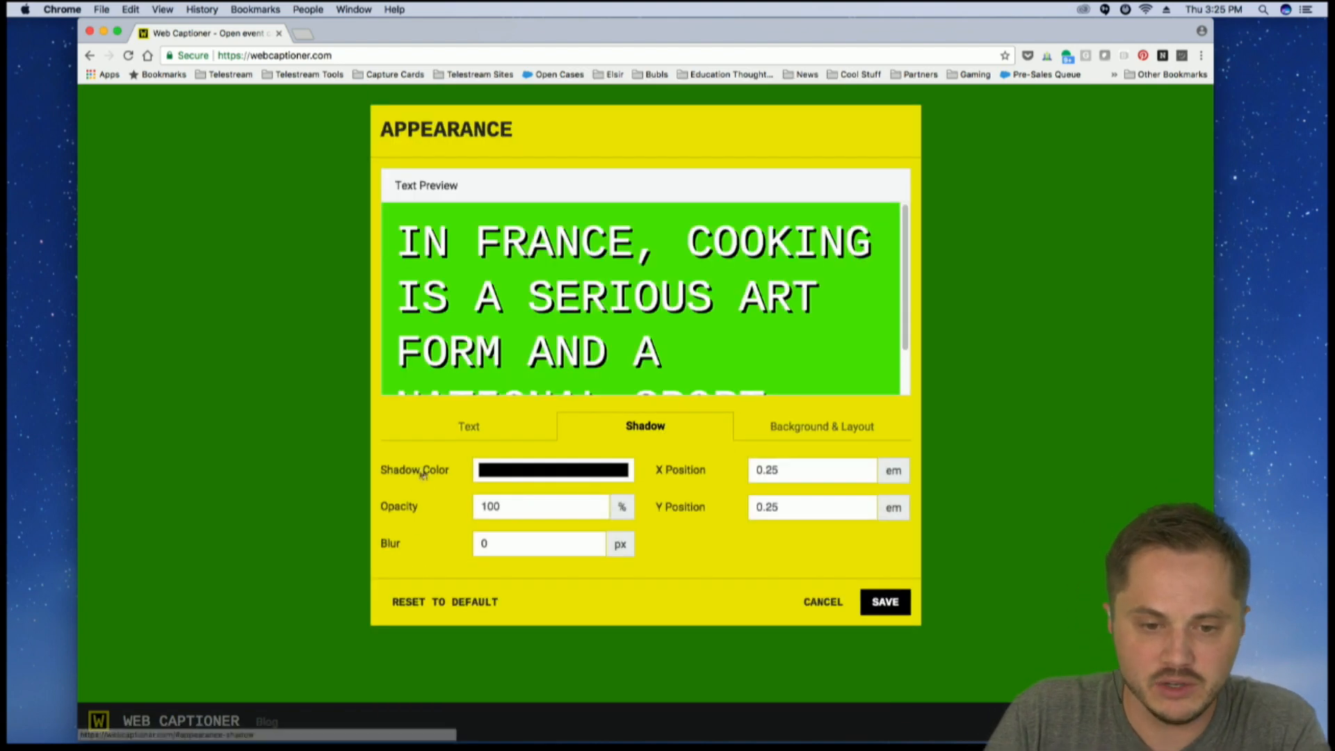
pyautogui.click(471, 434)
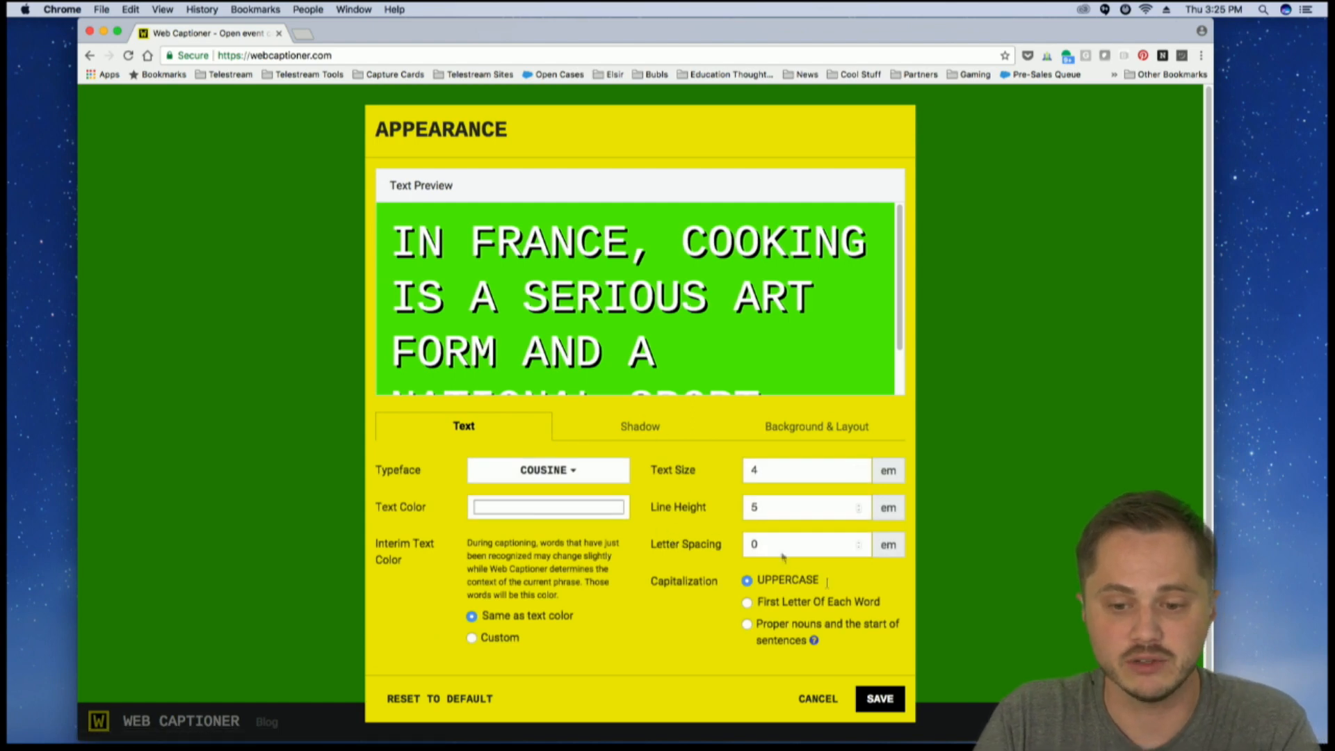
pyautogui.click(879, 700)
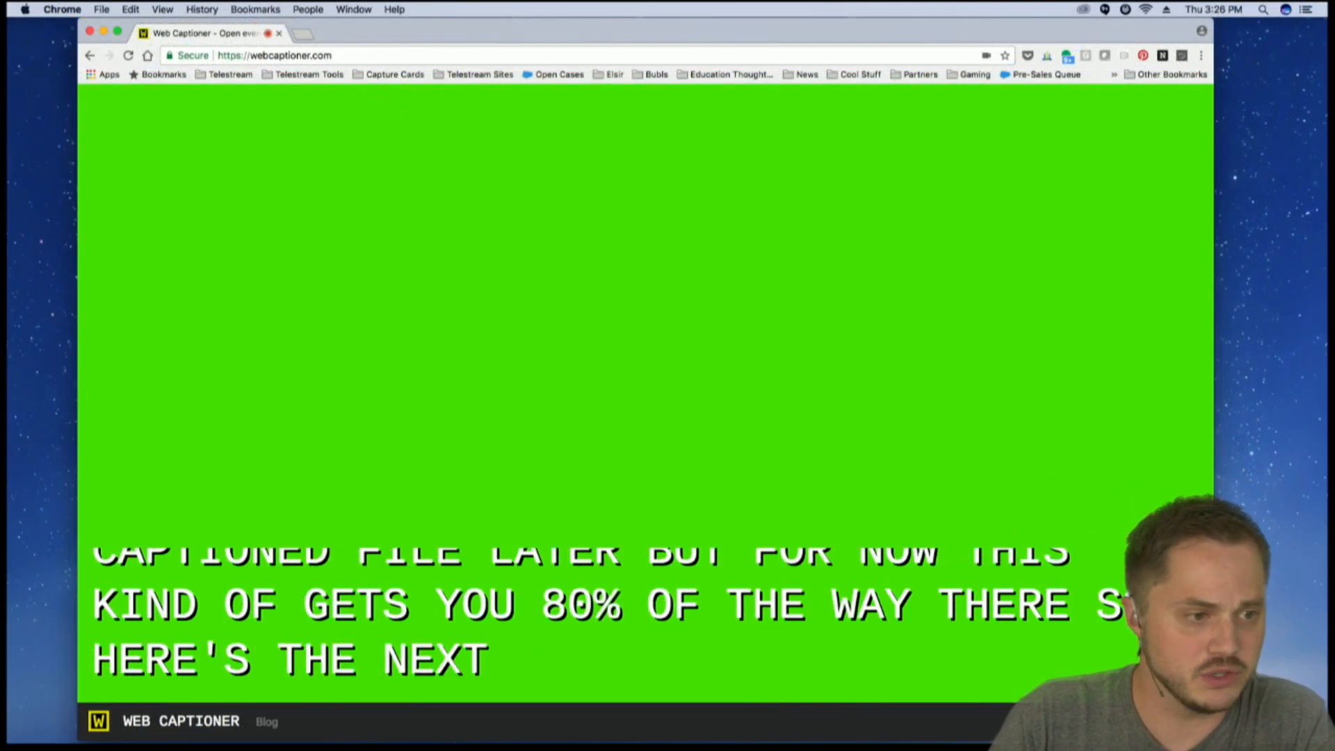
# Step: Back in Wirecast, clear layer 1 and move the camera shot down to layer 2
pyautogui.moveTo(7, 105); pyautogui.dragTo(708, 73)
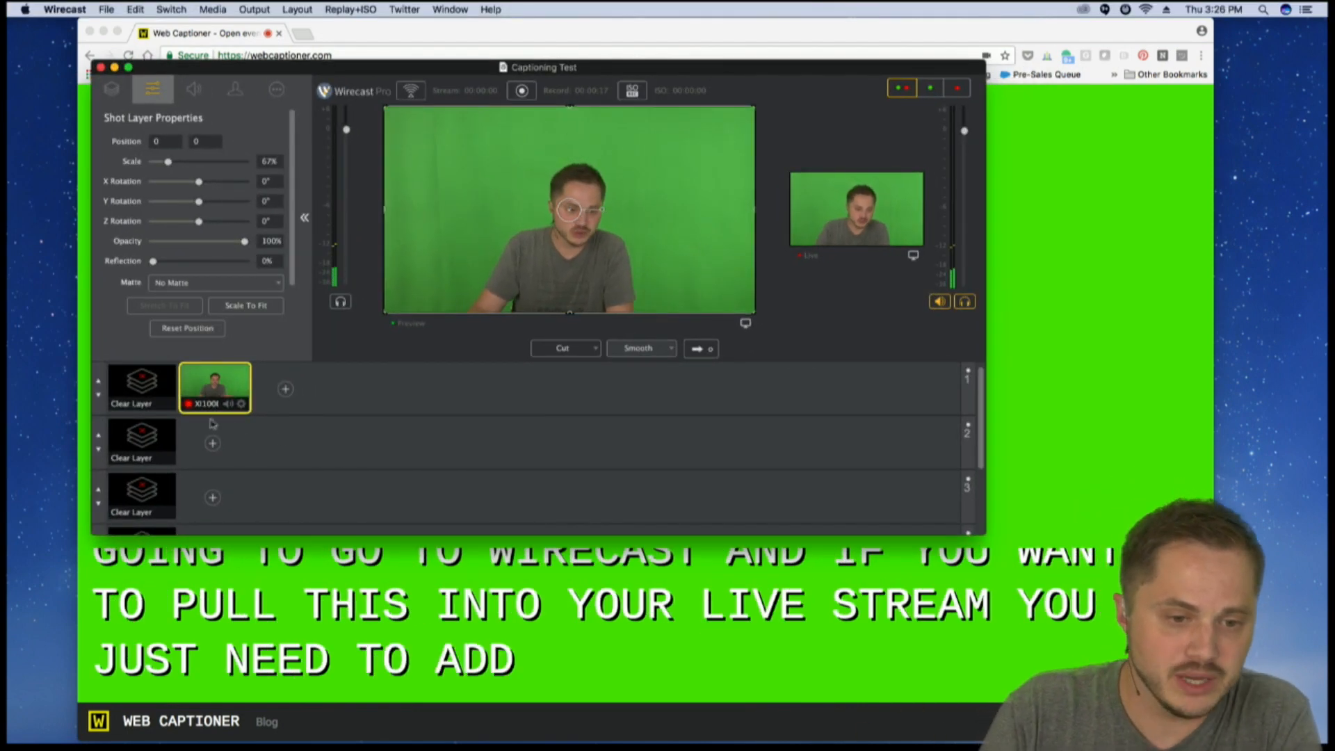
pyautogui.click(161, 394)
pyautogui.moveTo(218, 403); pyautogui.dragTo(213, 450)
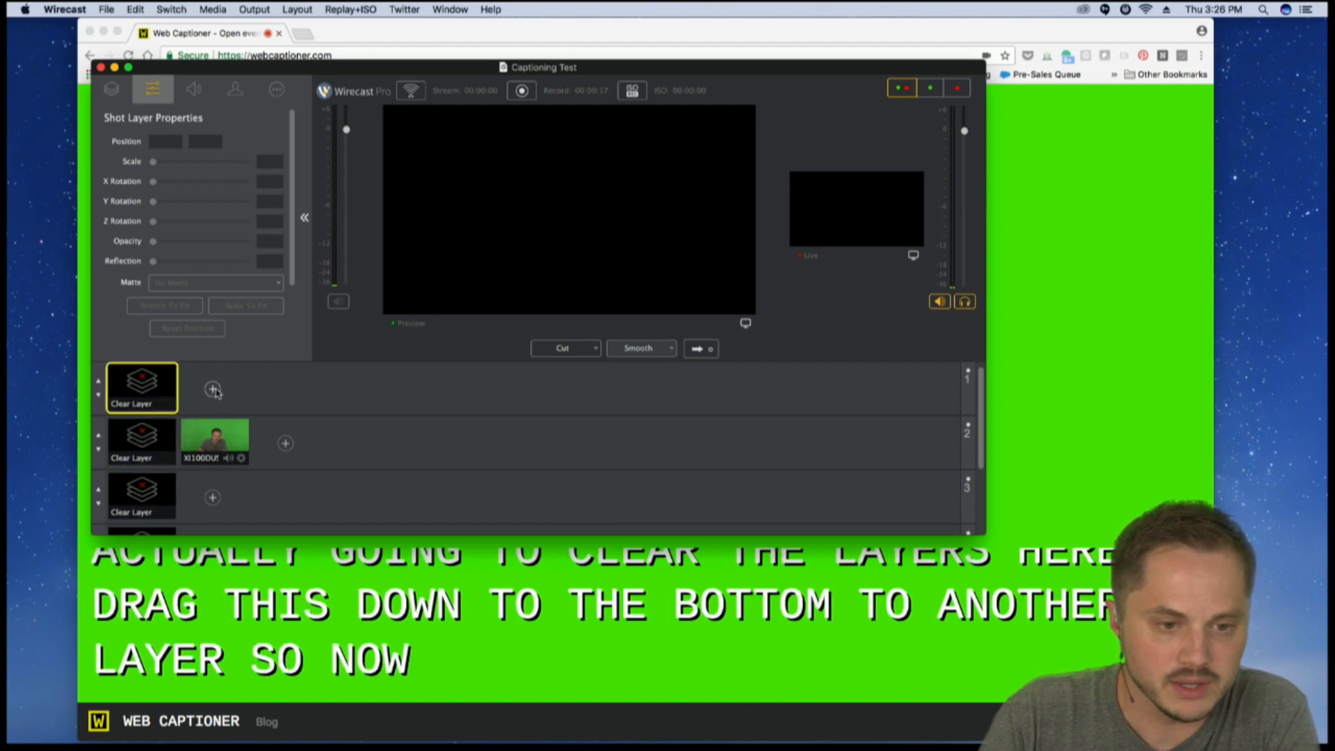
# Step: Add a screen capture source to layer 1 and set its capture type to Window
pyautogui.click(212, 390)
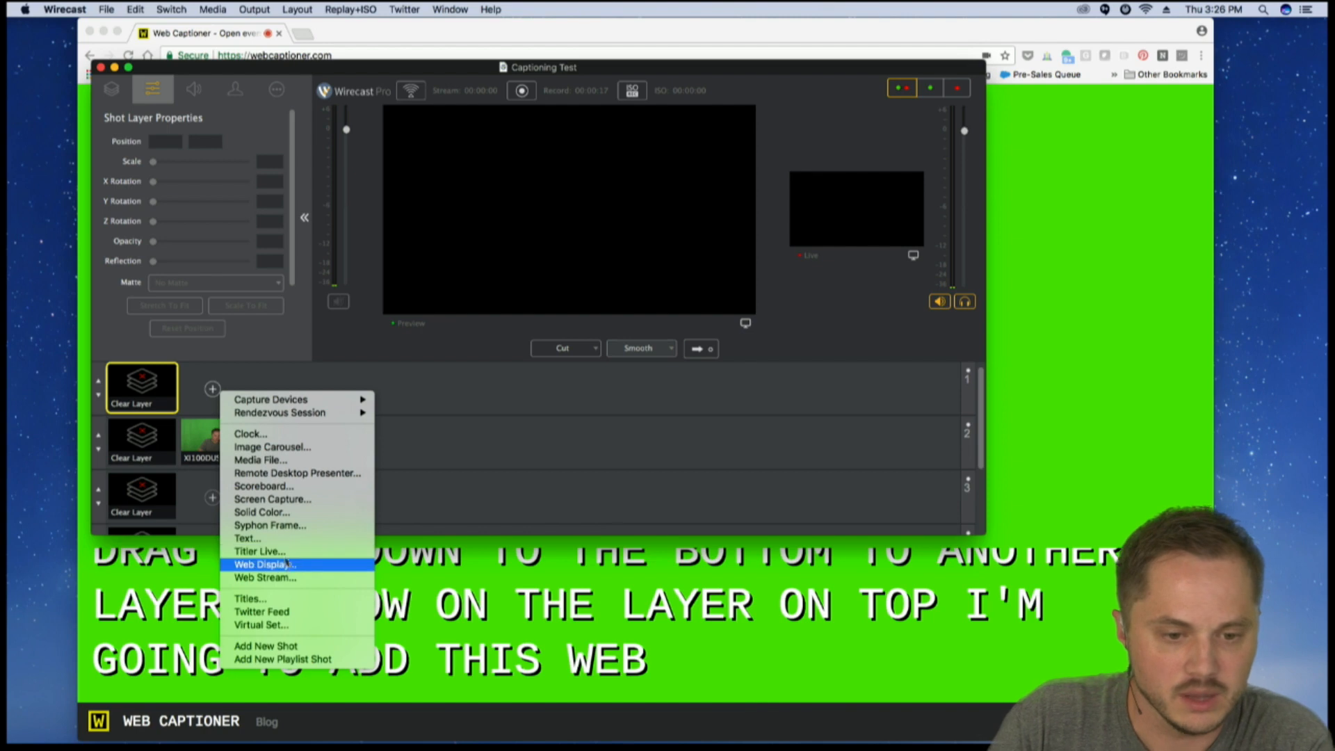
pyautogui.click(278, 499)
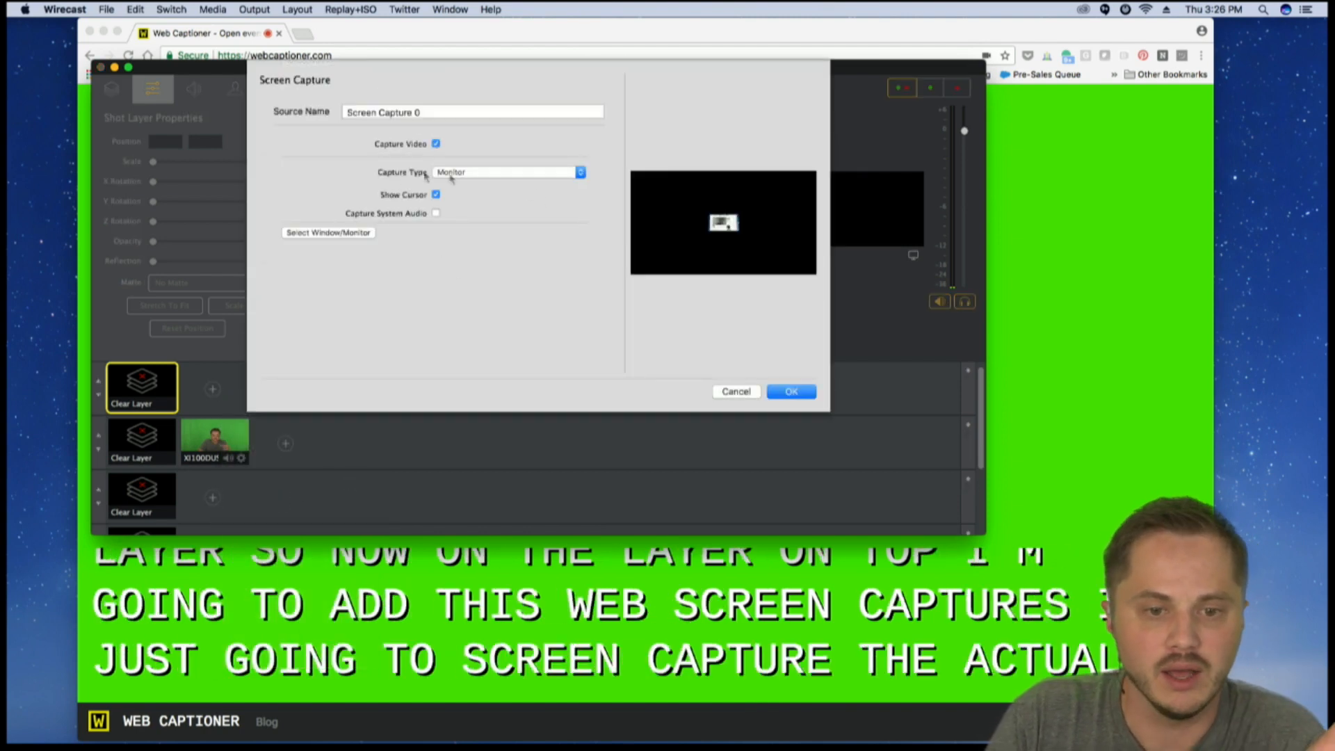
pyautogui.click(515, 174)
pyautogui.click(515, 188)
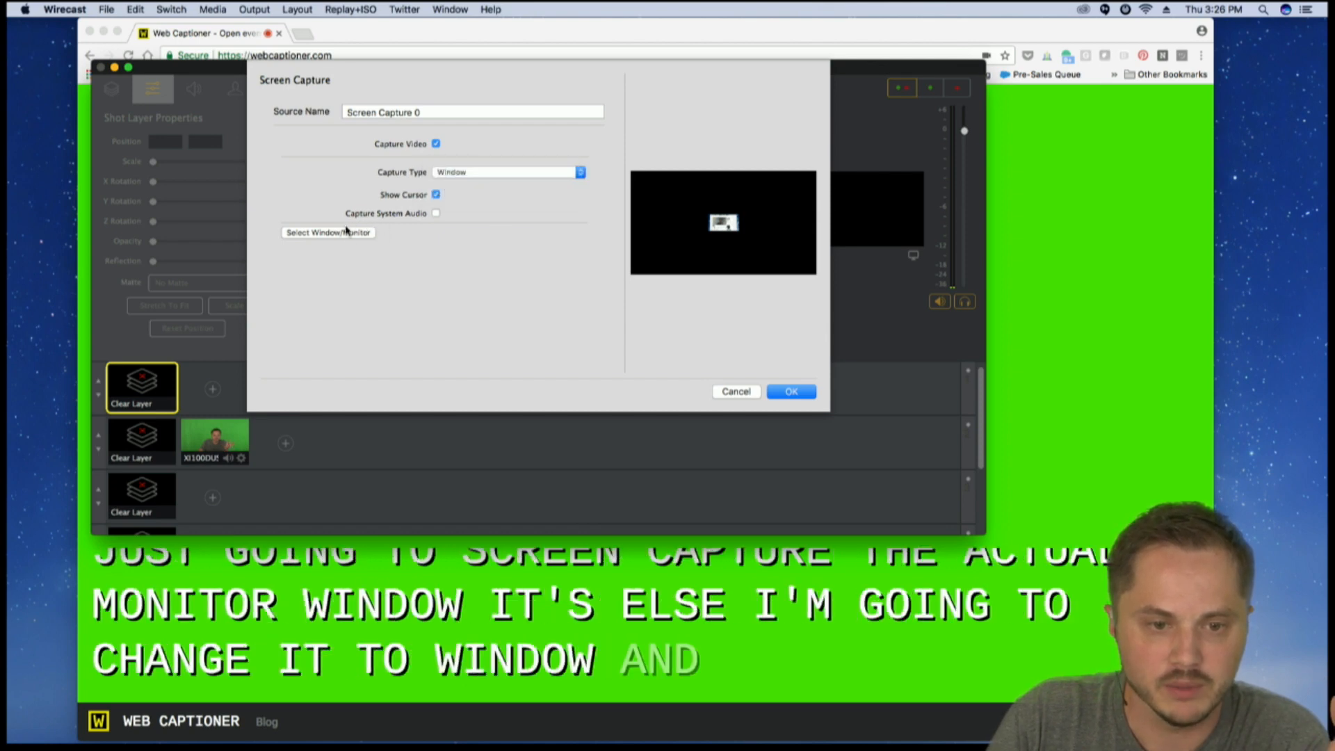
# Step: Point the screen capture at Google Chrome's Web Captioner window and add it as a shot
pyautogui.click(361, 233)
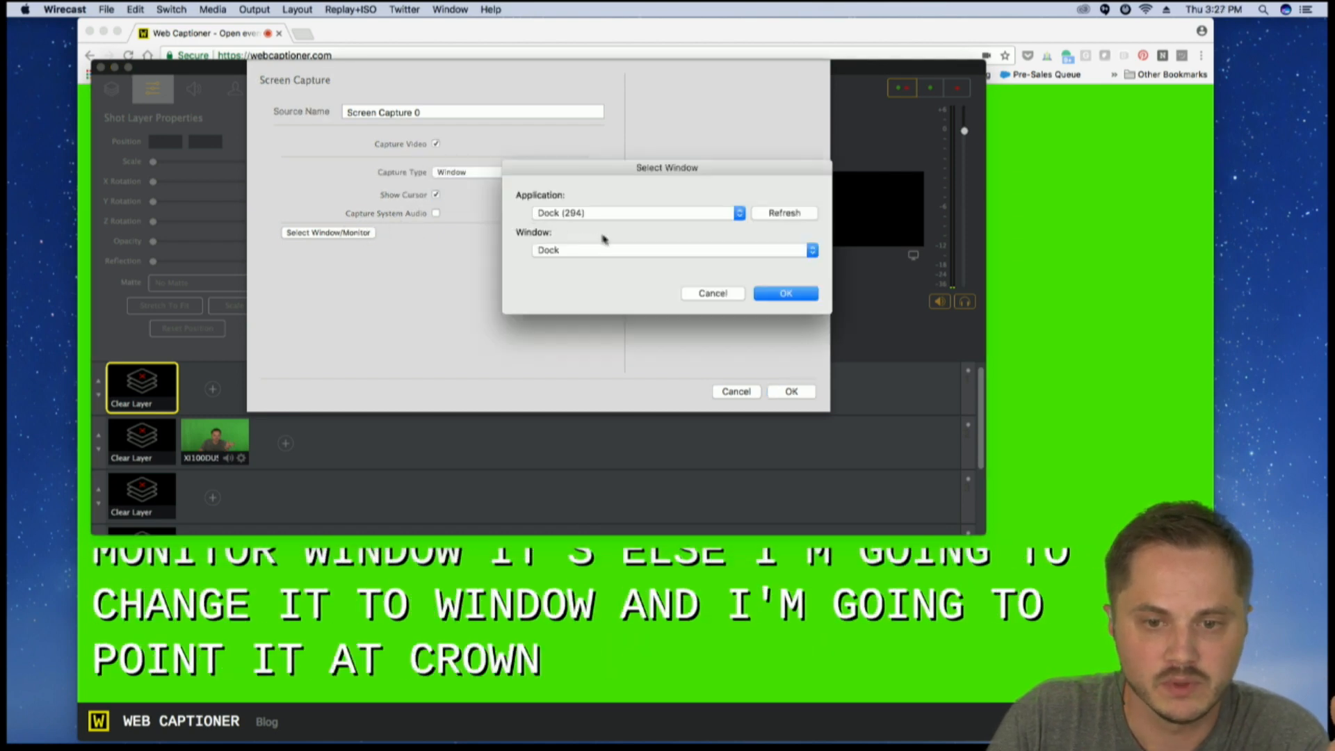
pyautogui.click(607, 216)
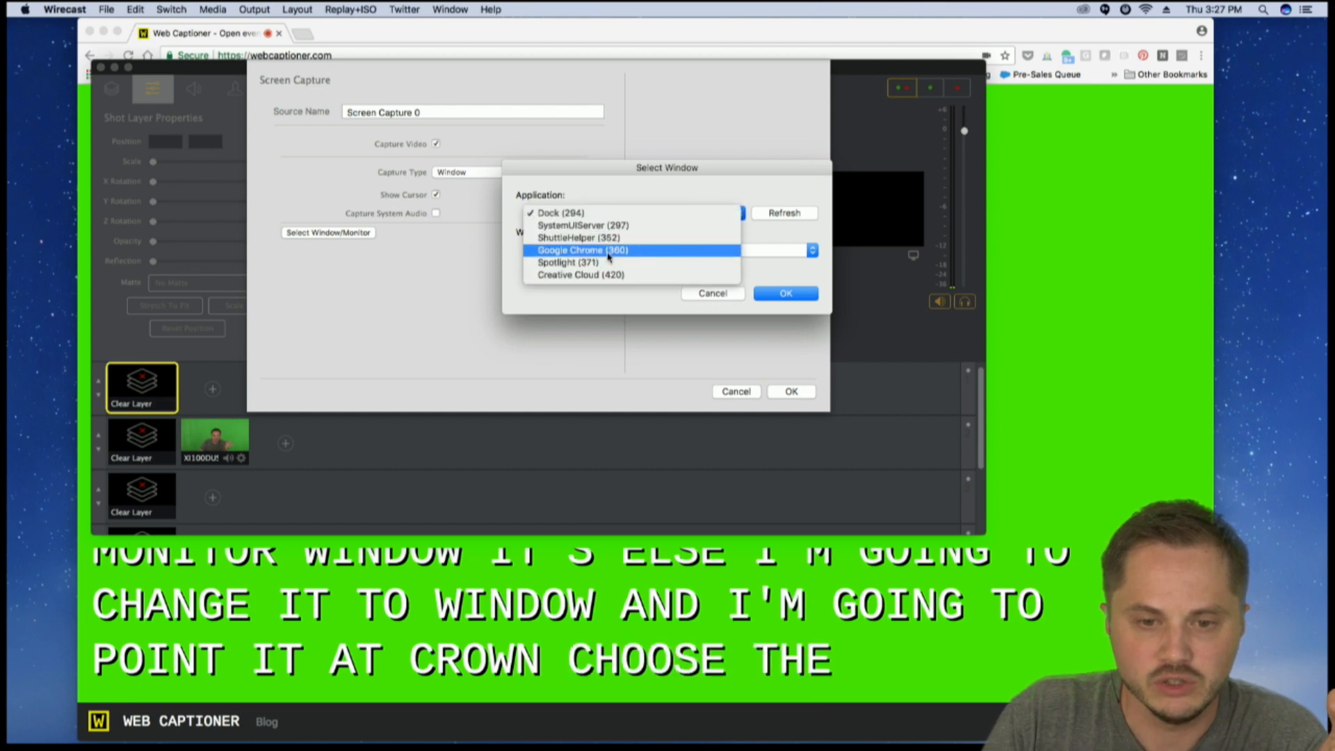
pyautogui.click(607, 251)
pyautogui.click(596, 251)
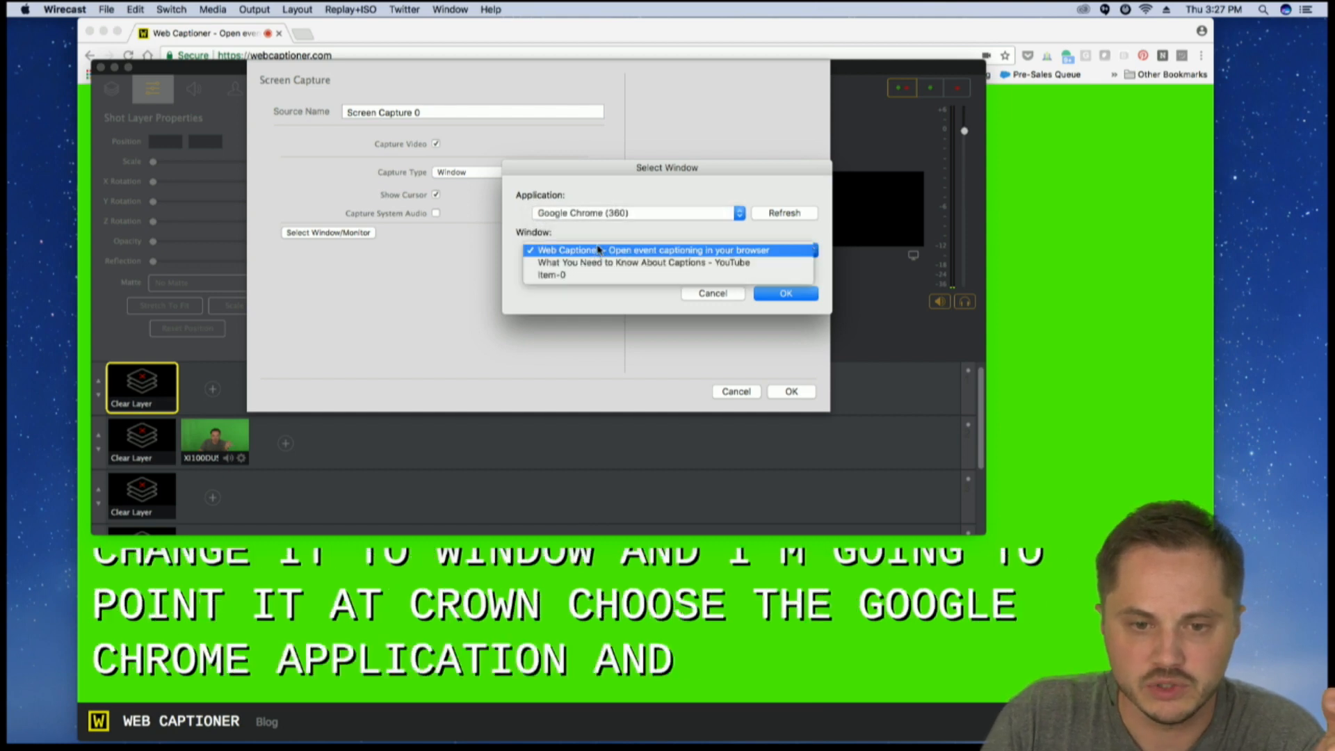
pyautogui.click(595, 251)
pyautogui.click(786, 294)
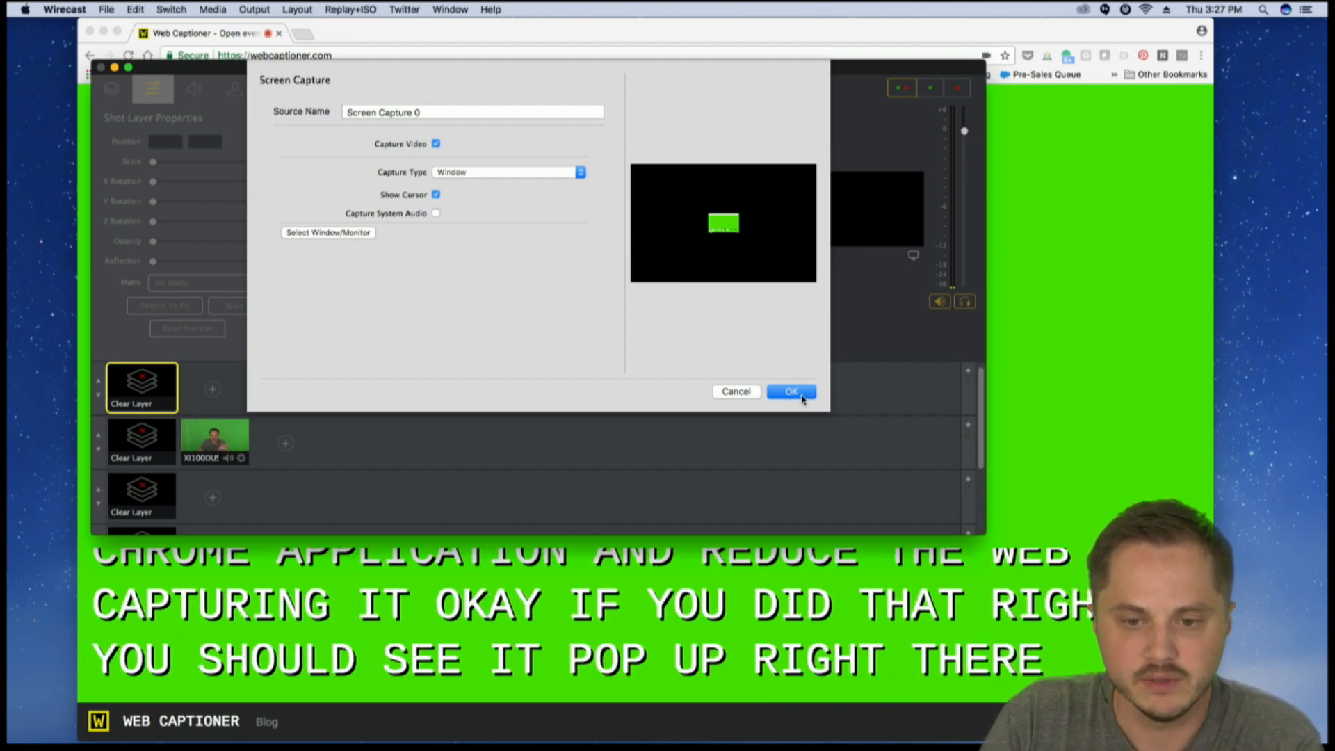
pyautogui.click(793, 392)
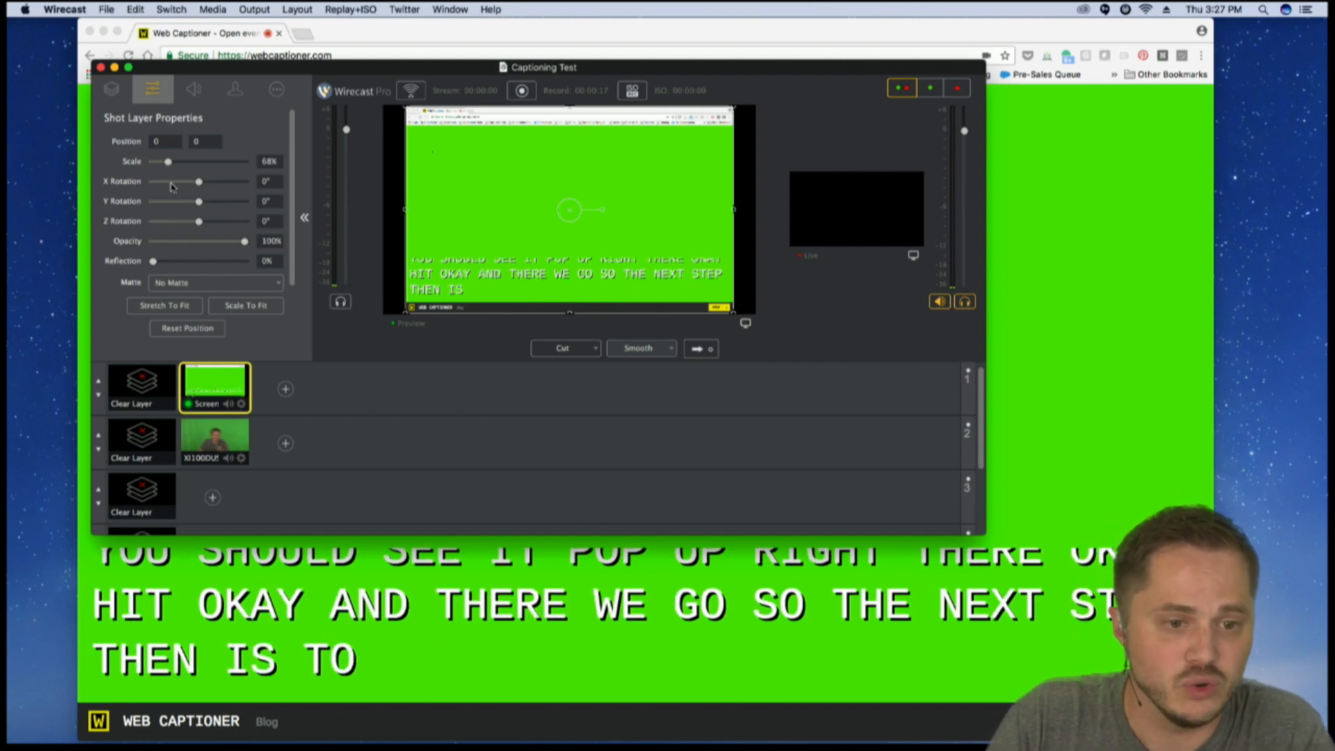
# Step: Crop the screen capture shot by 795 at the top and 62 at the bottom to isolate two caption lines
pyautogui.scroll(-3, 171, 160)
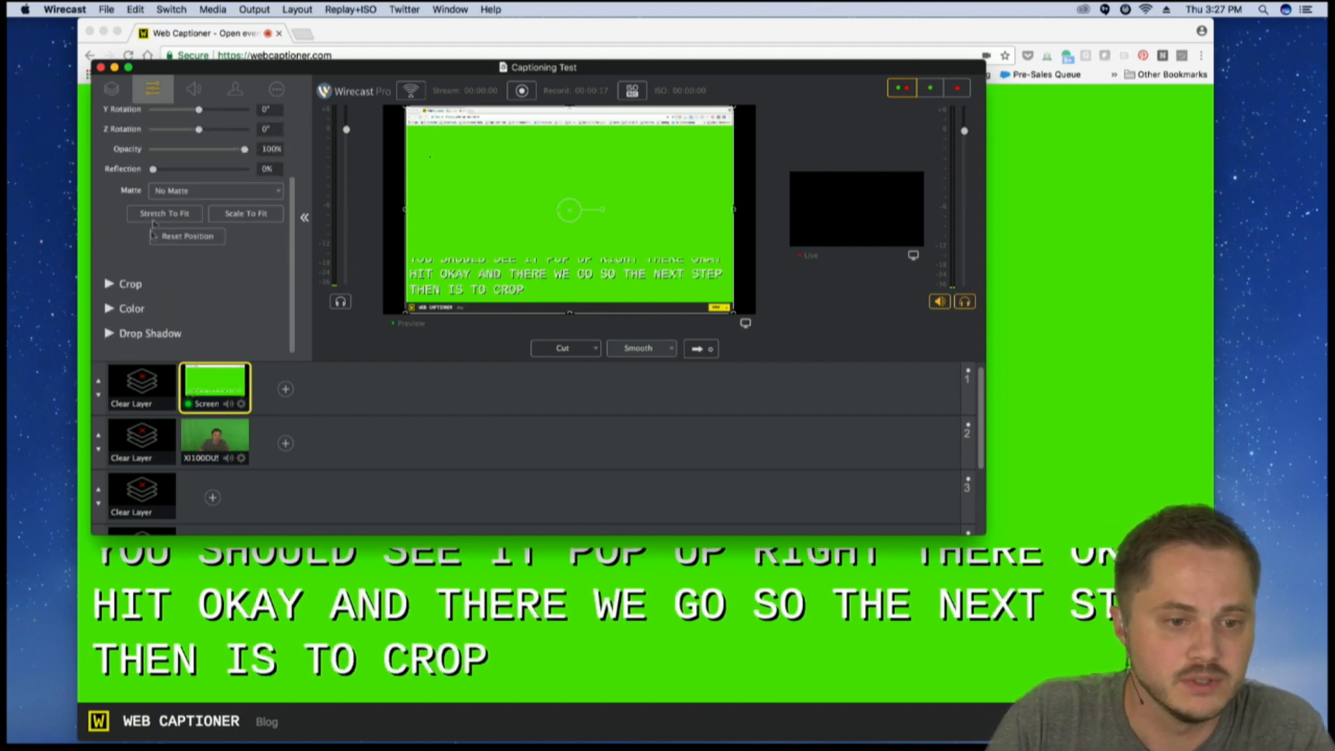
pyautogui.click(108, 284)
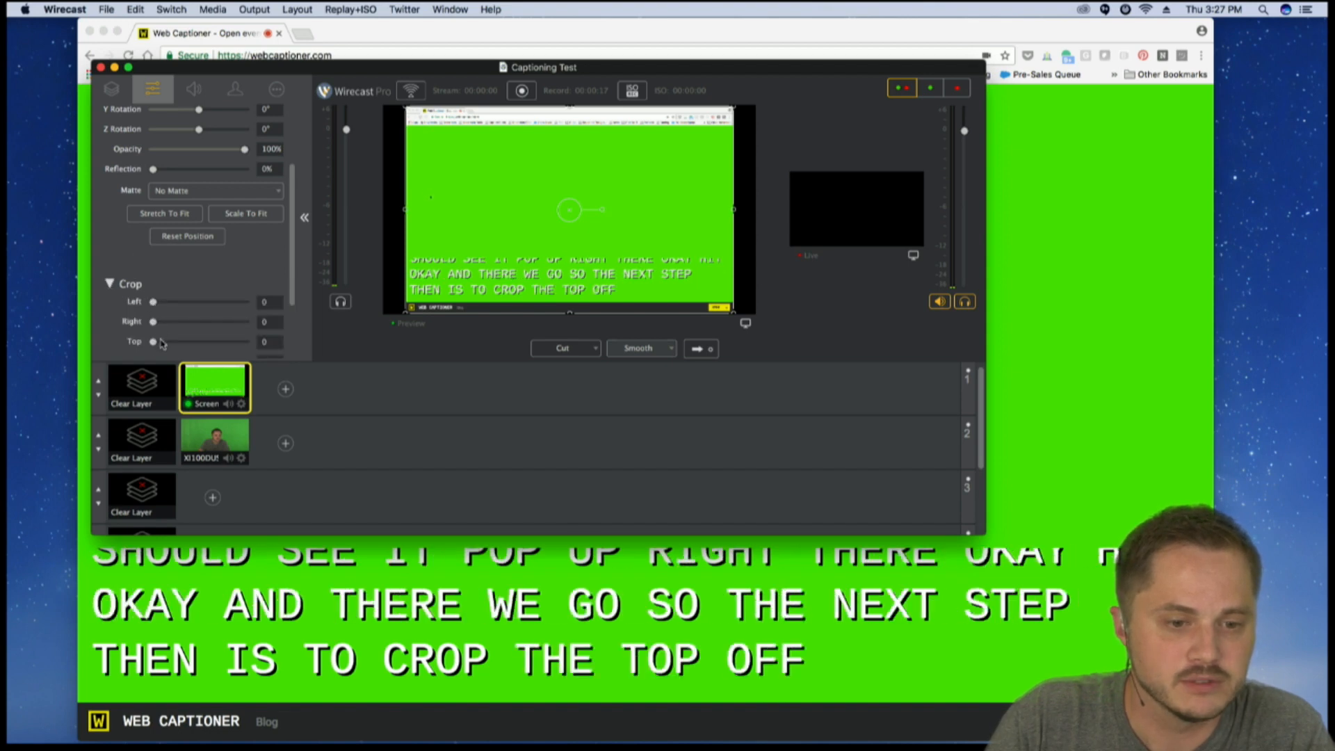
pyautogui.moveTo(154, 343); pyautogui.dragTo(177, 340)
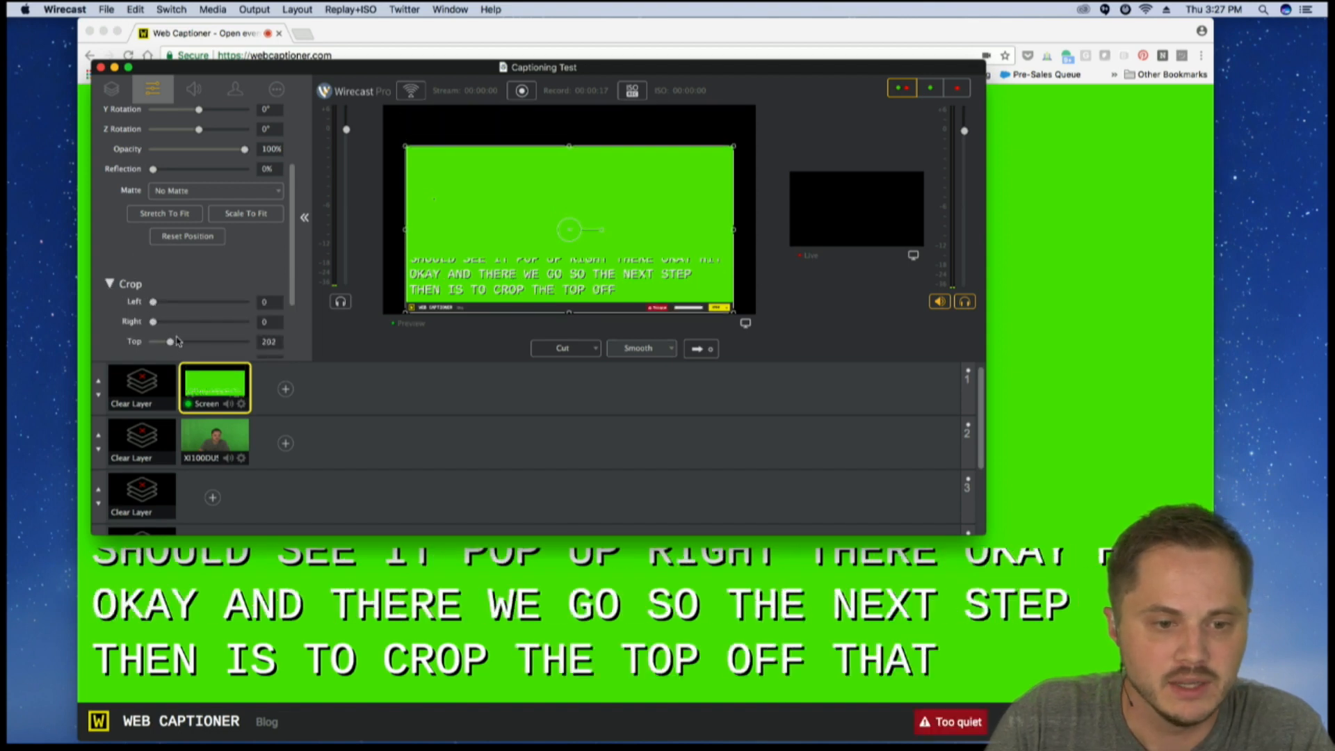
pyautogui.scroll(-3, 156, 327)
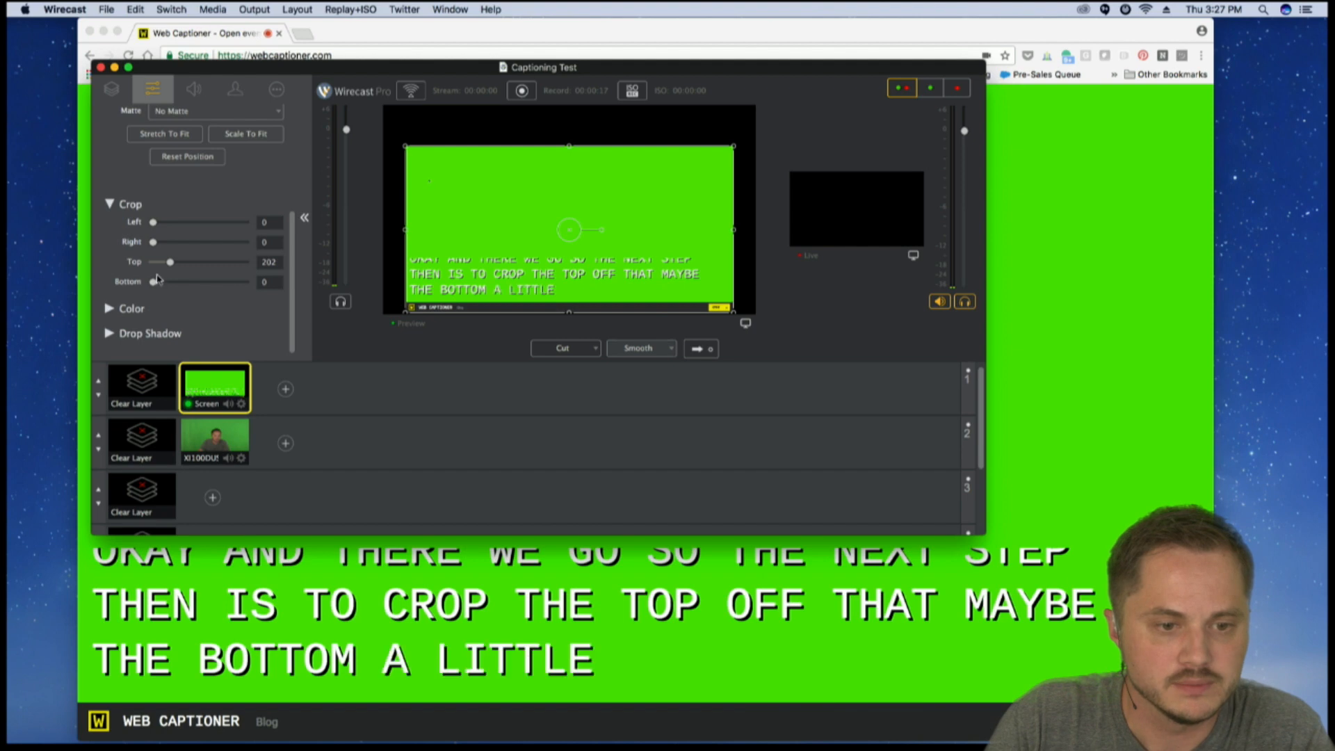
pyautogui.moveTo(156, 285); pyautogui.dragTo(160, 287)
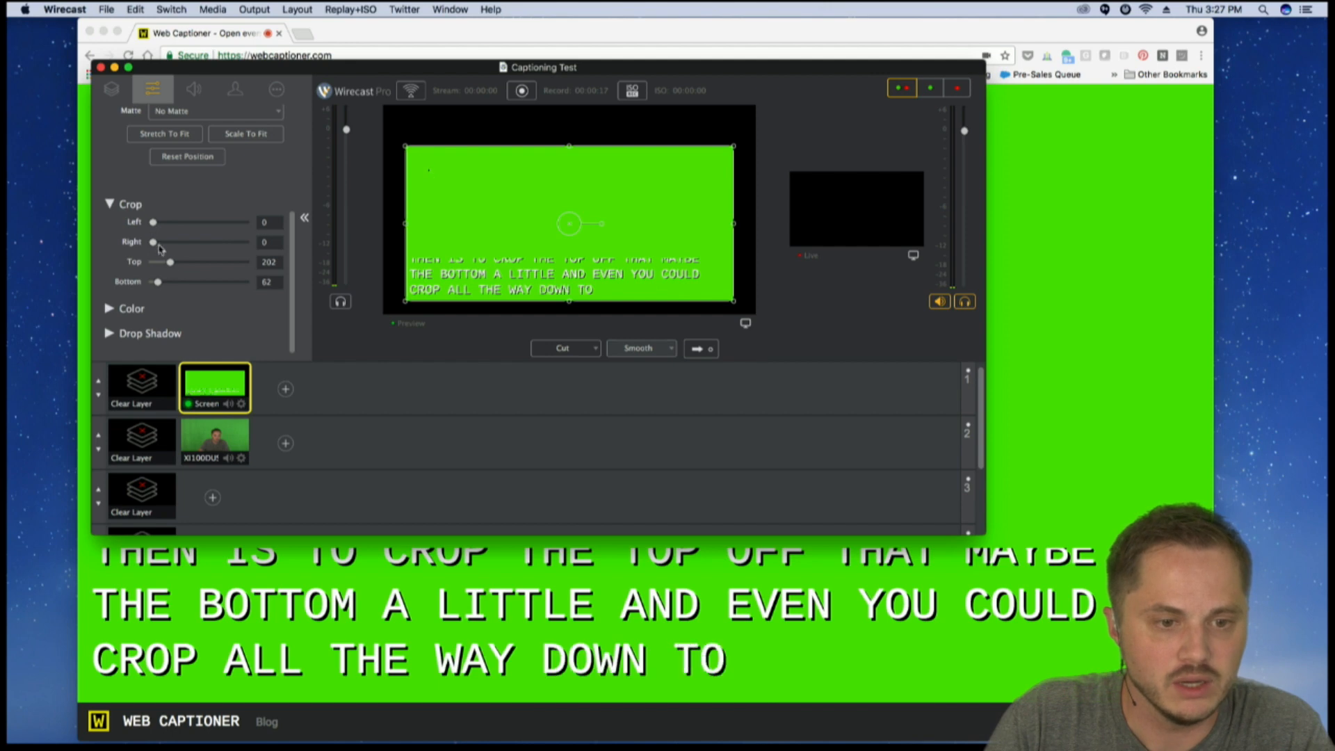
pyautogui.moveTo(170, 262); pyautogui.dragTo(224, 271)
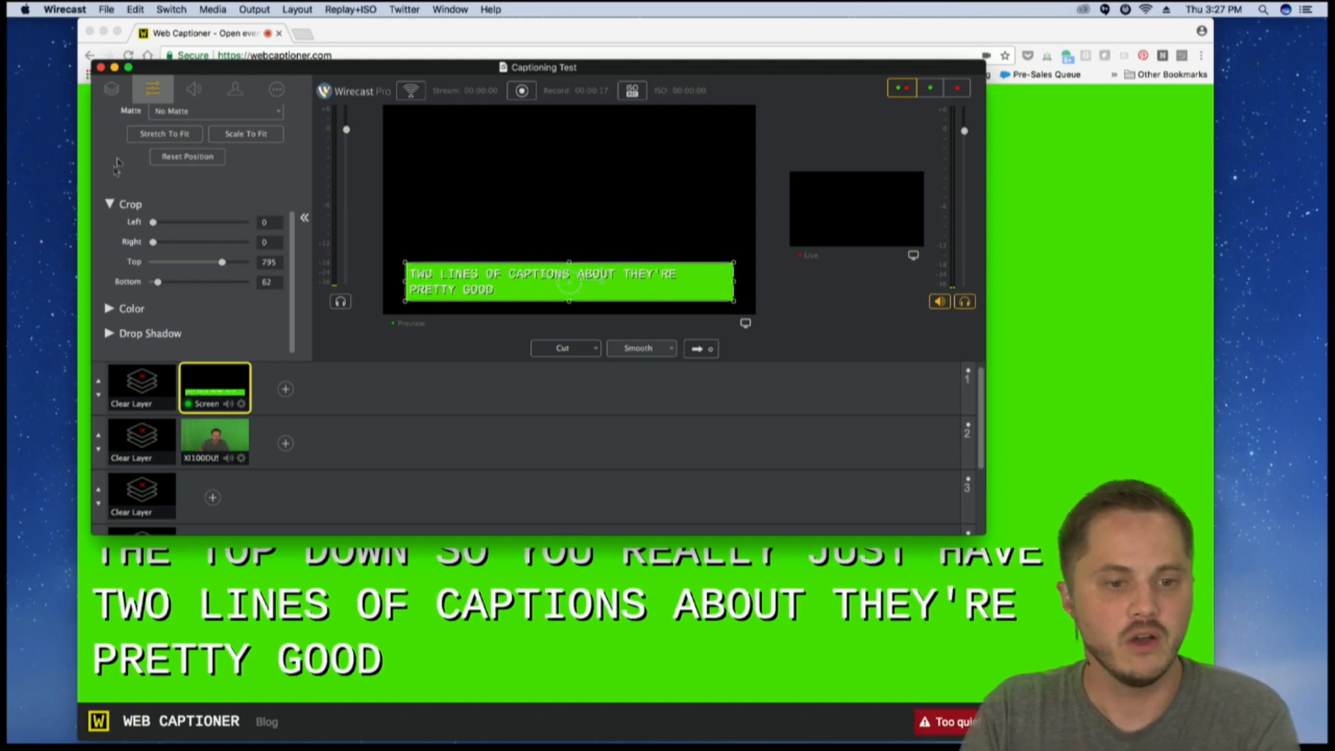
# Step: Add the layer 2 camera shot to the preview and enable chroma key on the layer 1 screen capture shot
pyautogui.click(235, 89)
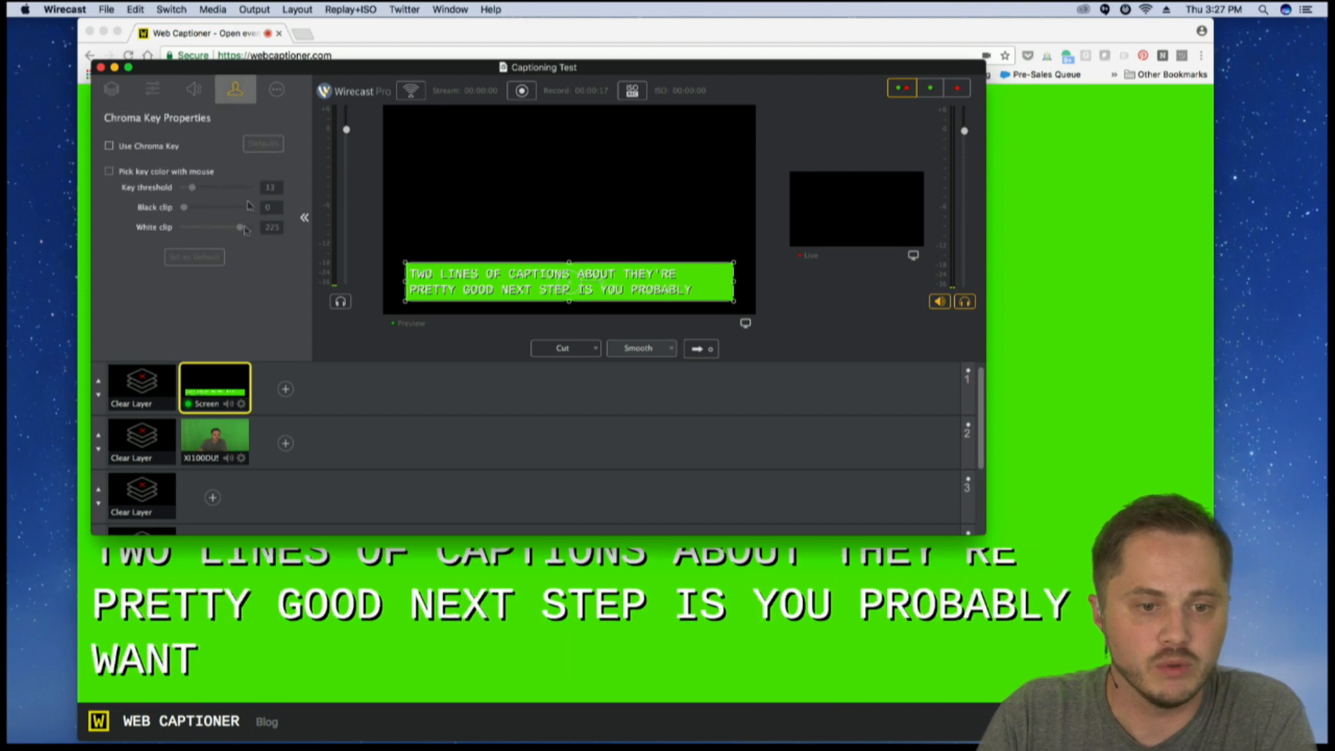
pyautogui.click(211, 442)
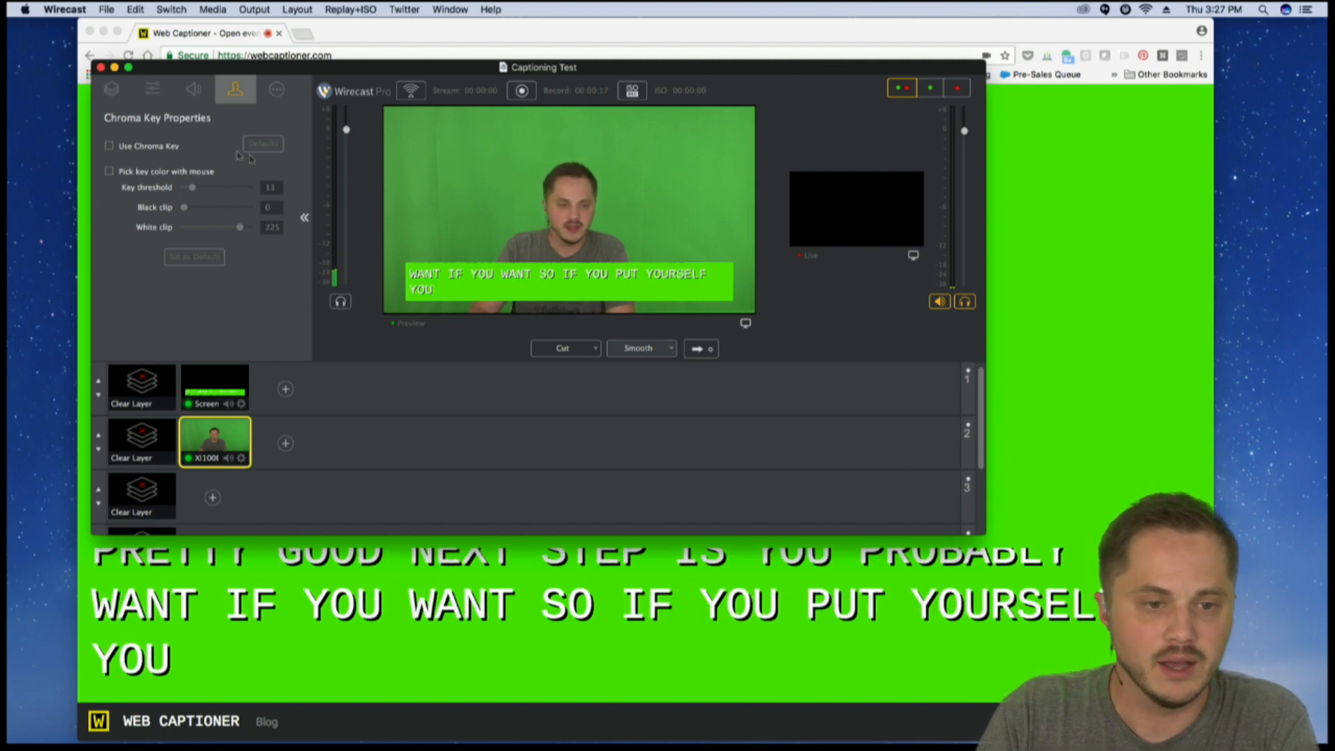
pyautogui.click(153, 86)
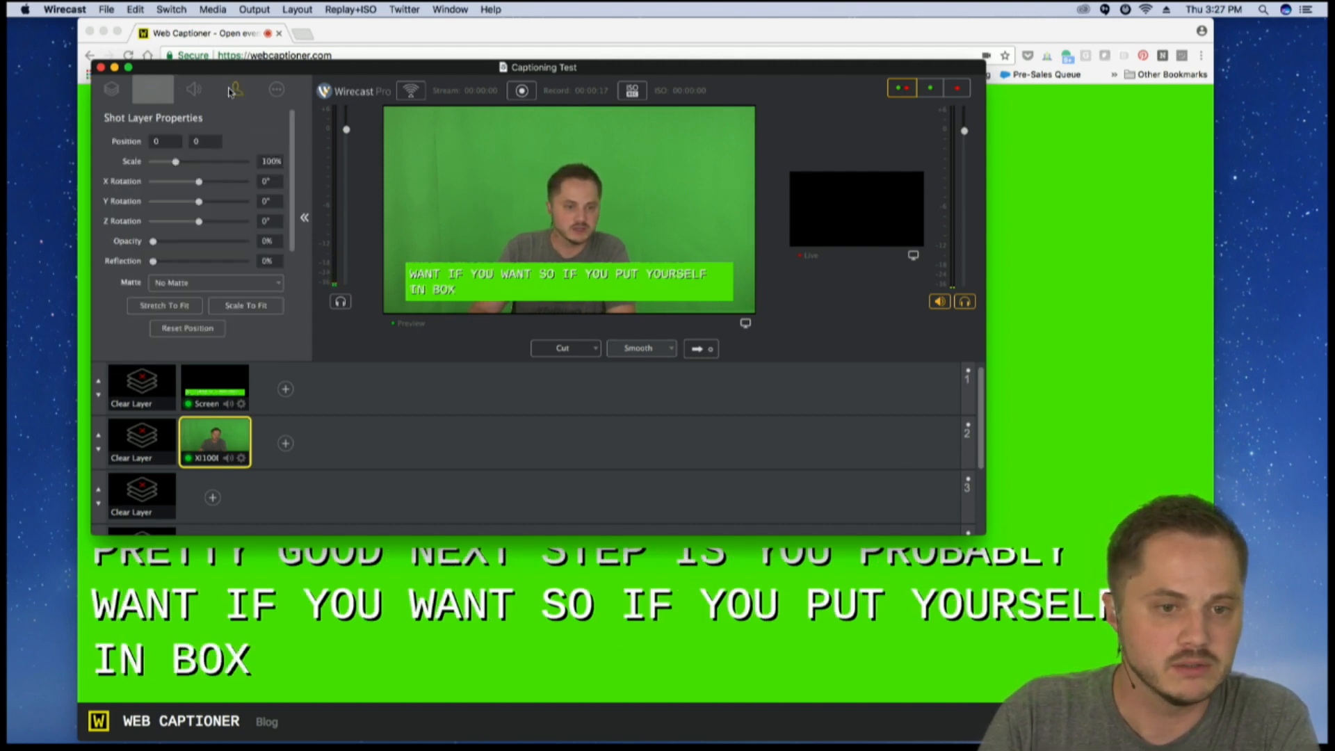
pyautogui.click(234, 91)
pyautogui.click(219, 378)
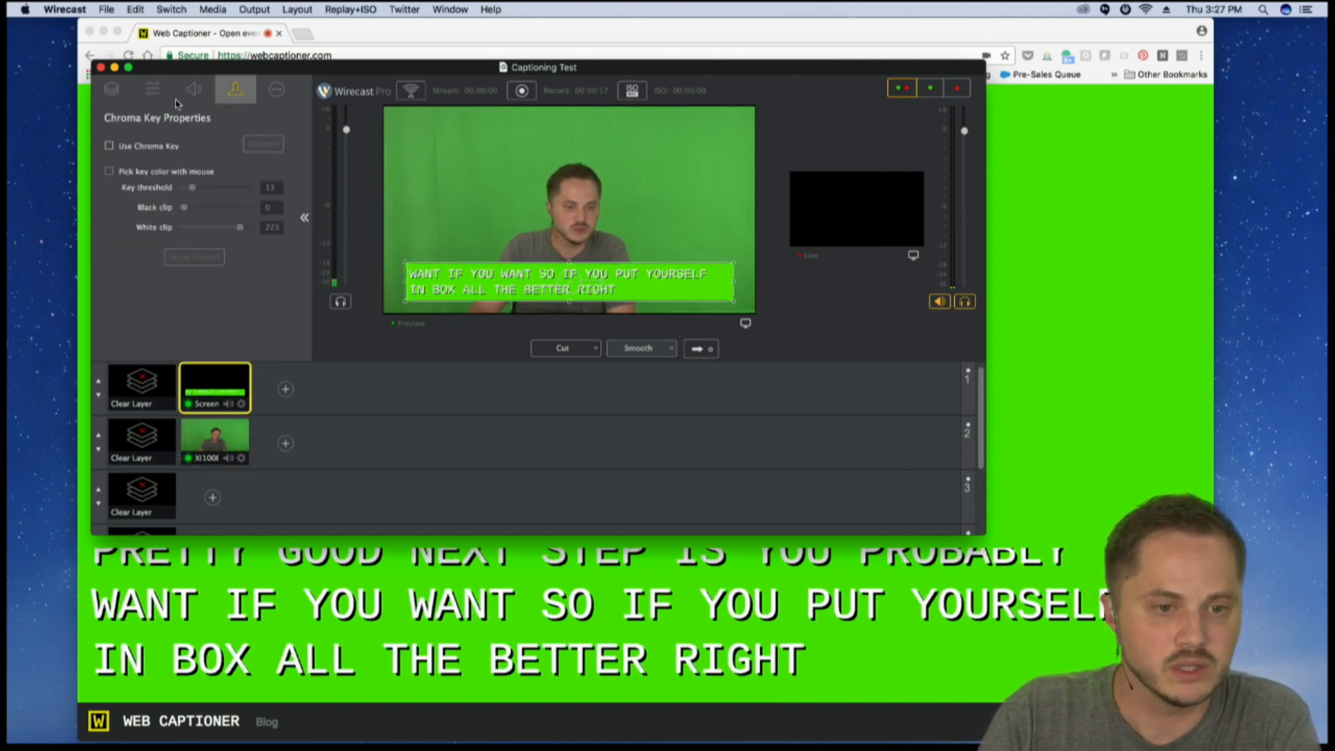
pyautogui.click(127, 150)
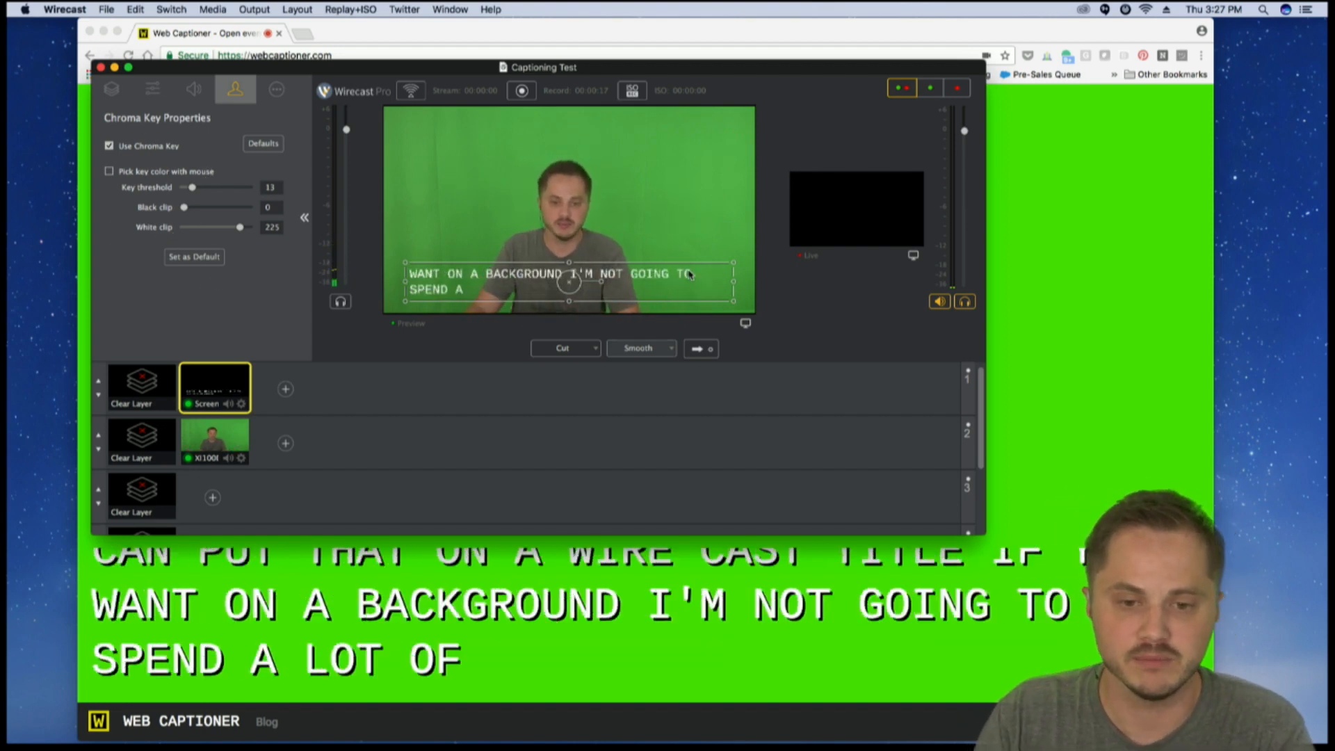
# Step: Move the keyed captions down to the bottom edge of the frame and send both layers live
pyautogui.moveTo(661, 279); pyautogui.dragTo(661, 288)
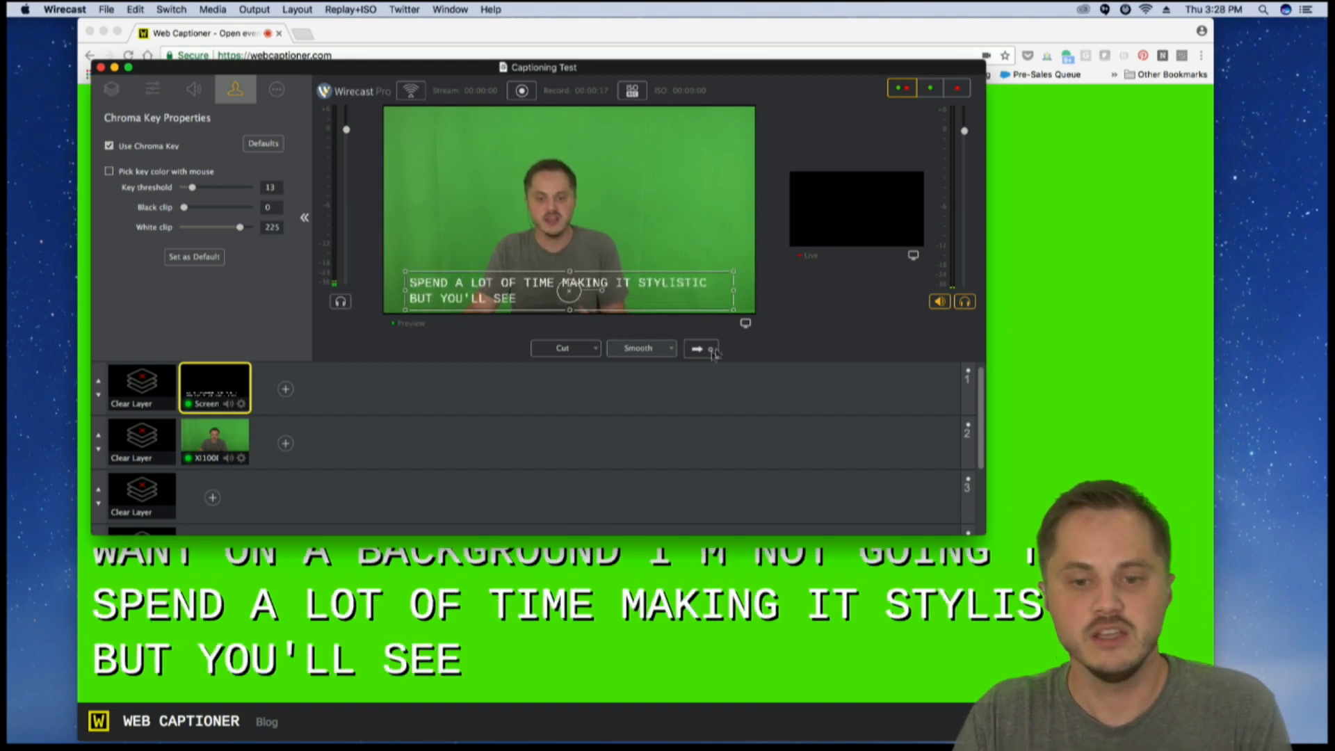
pyautogui.click(700, 350)
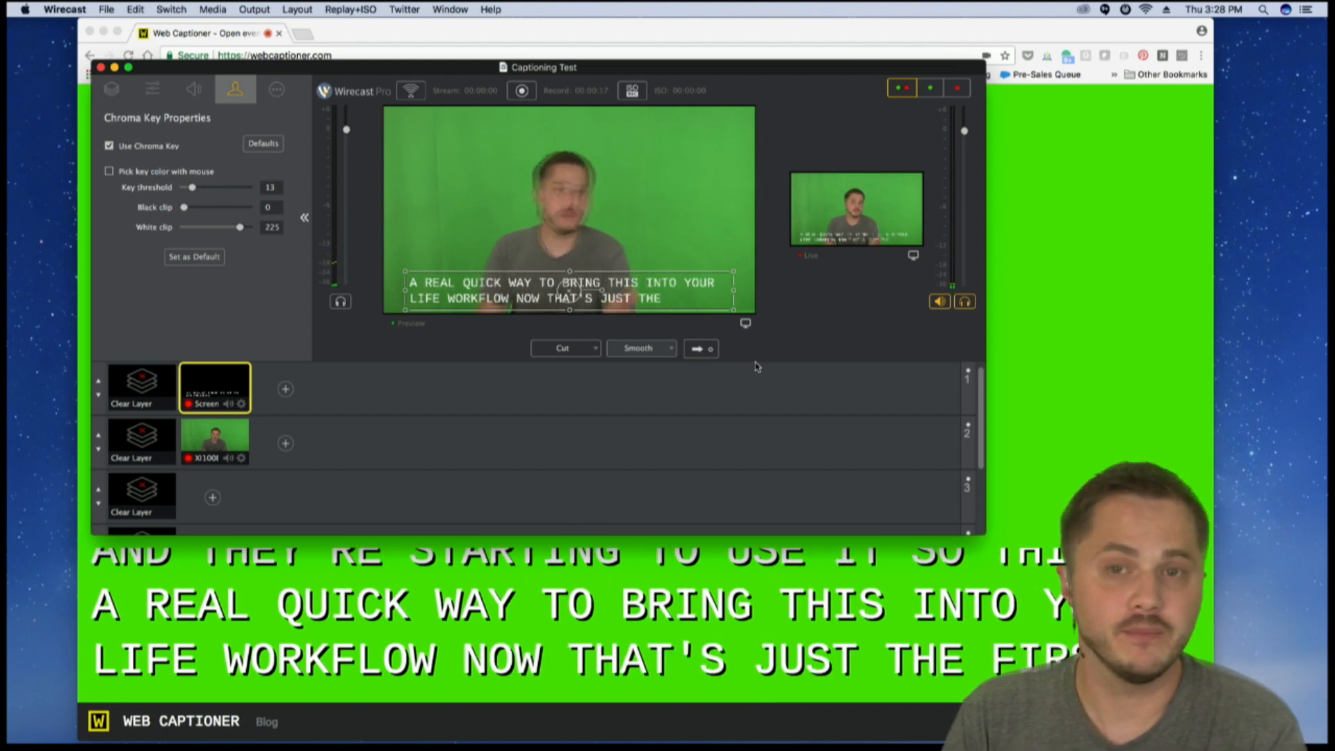
# Step: Clear layer 1 in the preview and reposition the Wirecast window so Web Captioner's captioning controls are uncovered
pyautogui.click(149, 391)
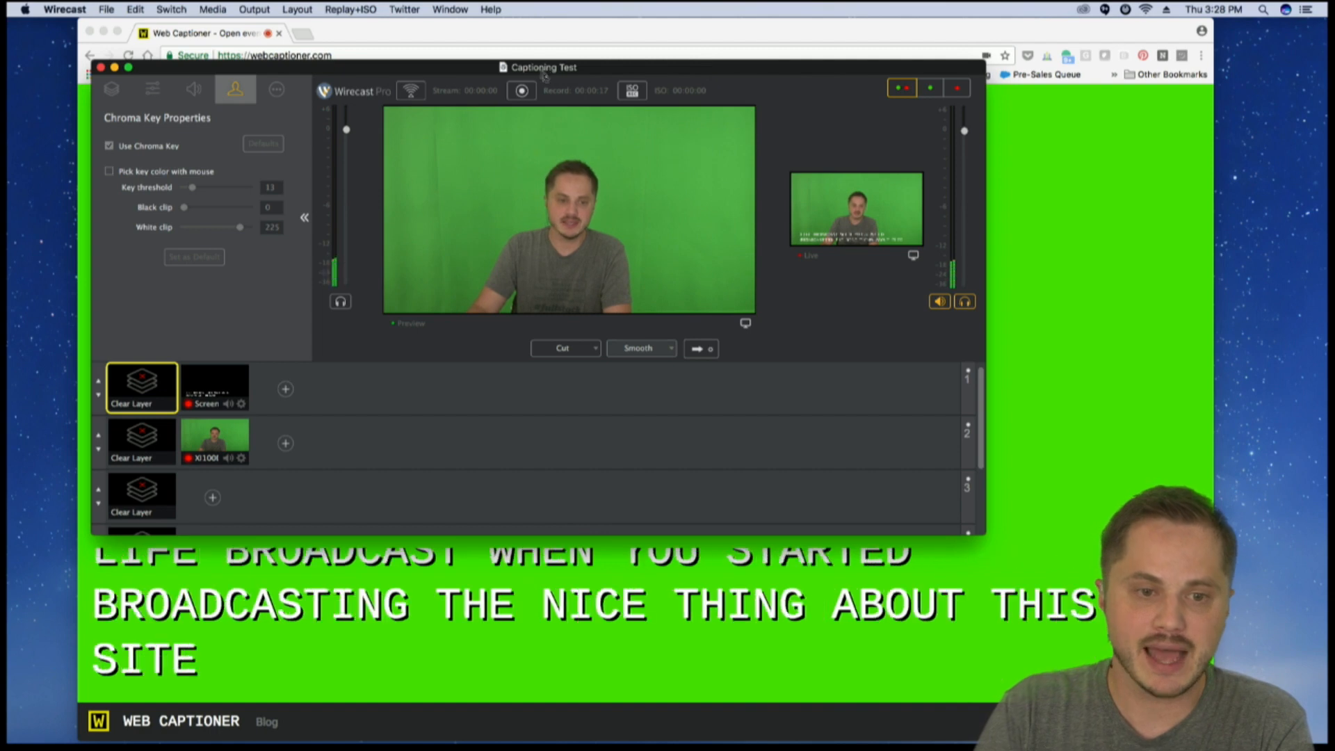
pyautogui.moveTo(705, 66); pyautogui.dragTo(0, 69)
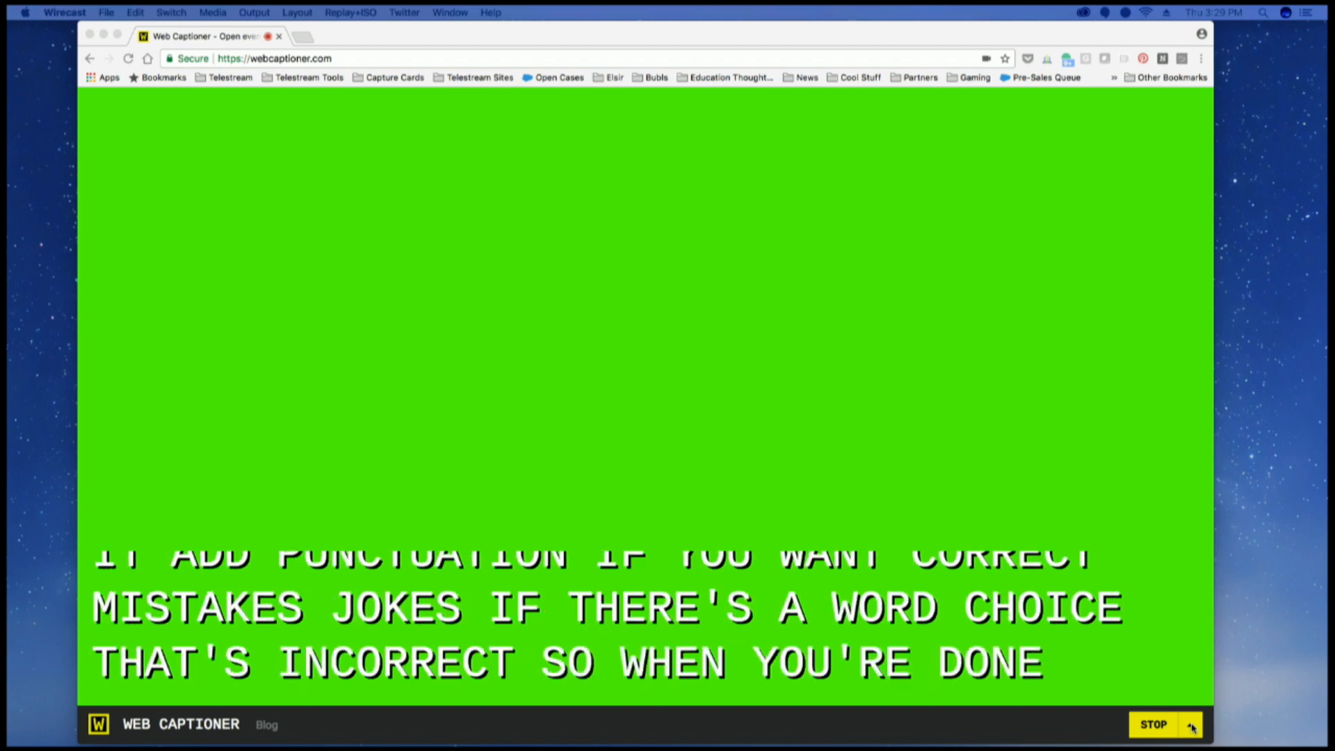
pyautogui.moveTo(1, 62); pyautogui.dragTo(794, 151)
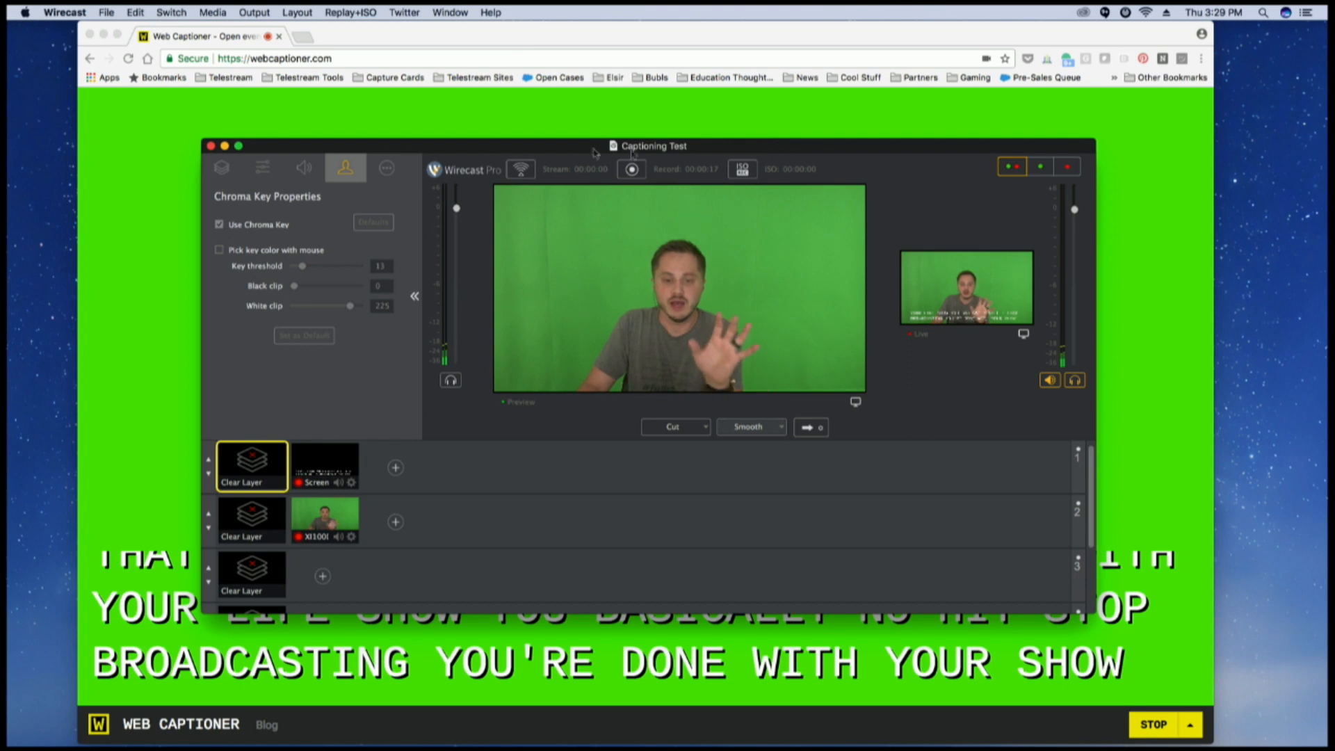
pyautogui.moveTo(640, 173); pyautogui.dragTo(584, 149)
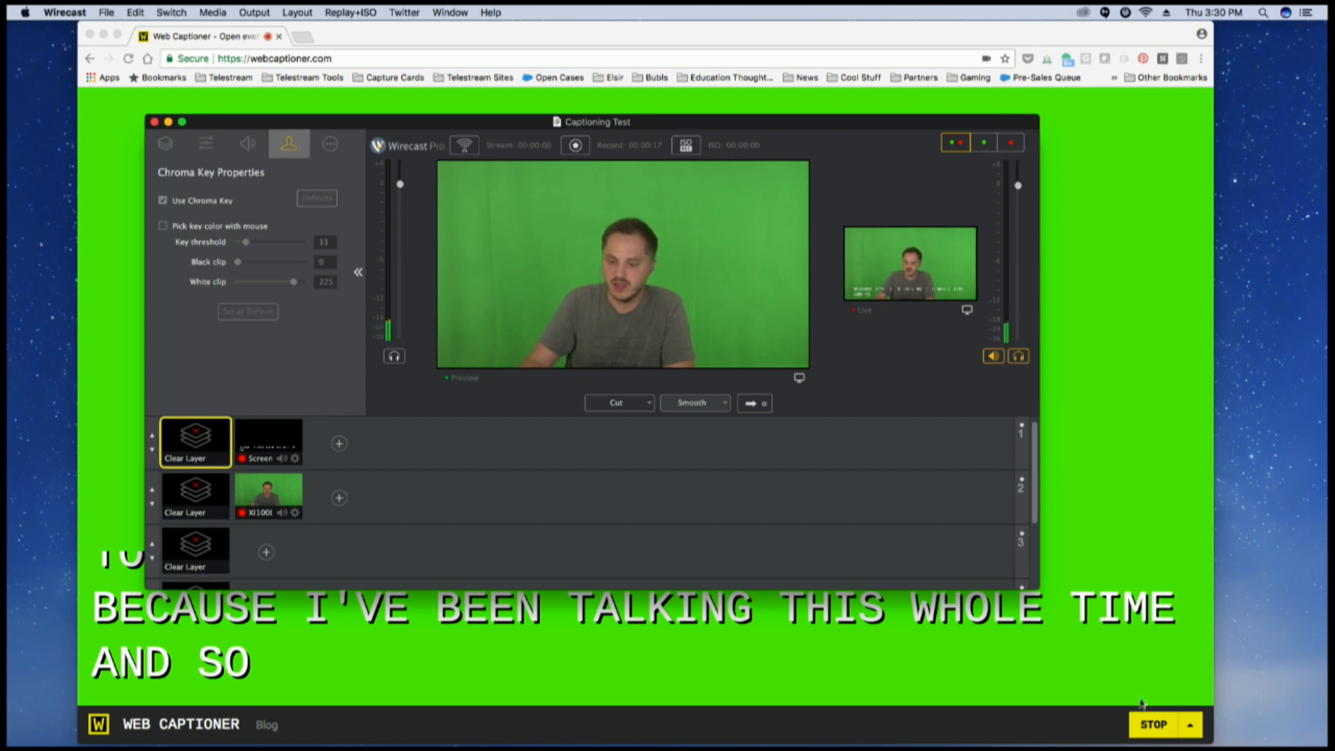
# Step: Switch to Web Captioner in Chrome, stop captioning, and save the transcript to a file
pyautogui.click(1043, 630)
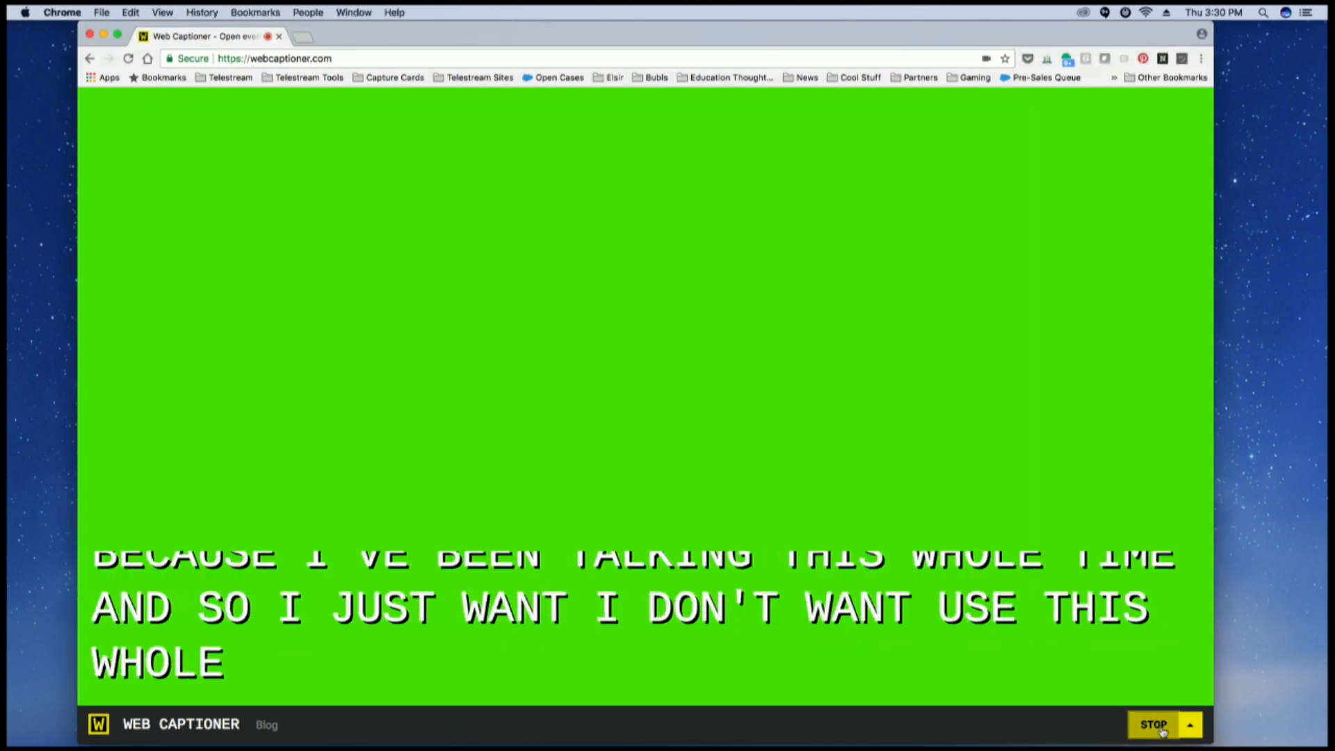
pyautogui.click(1159, 726)
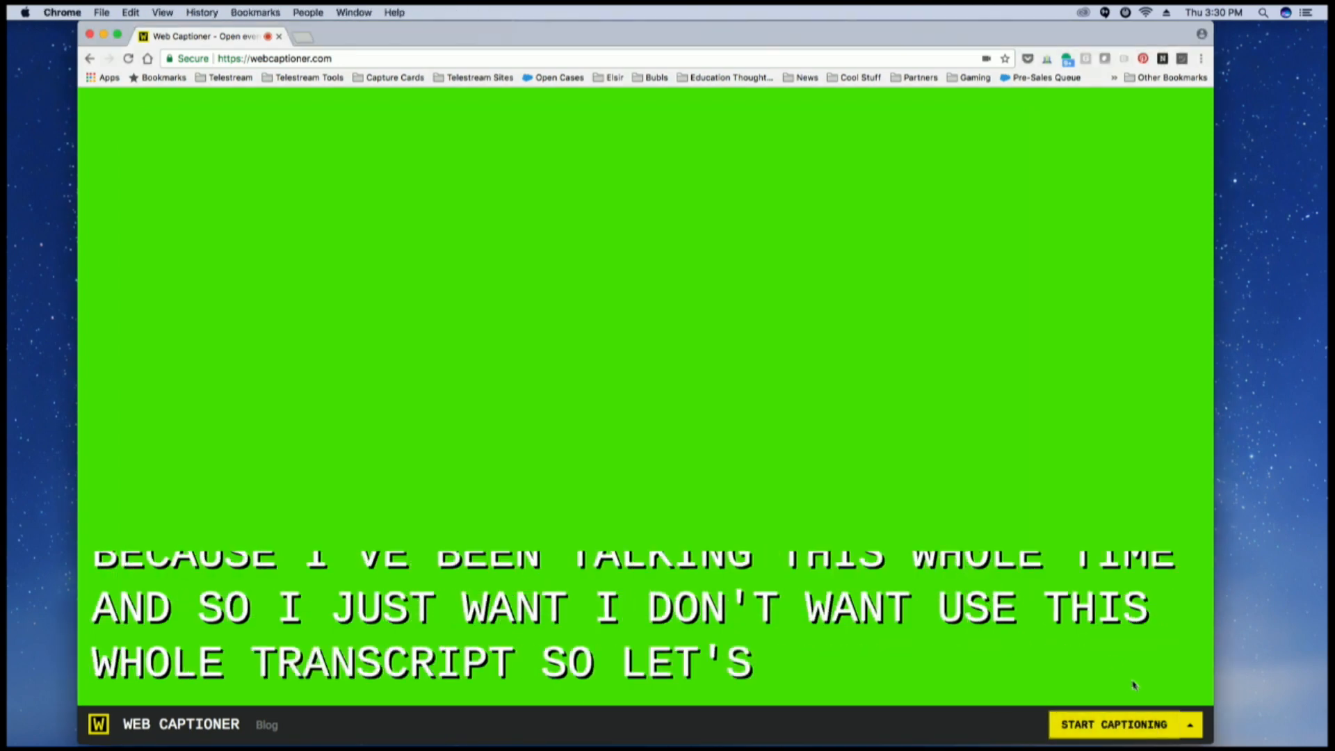
pyautogui.click(1190, 725)
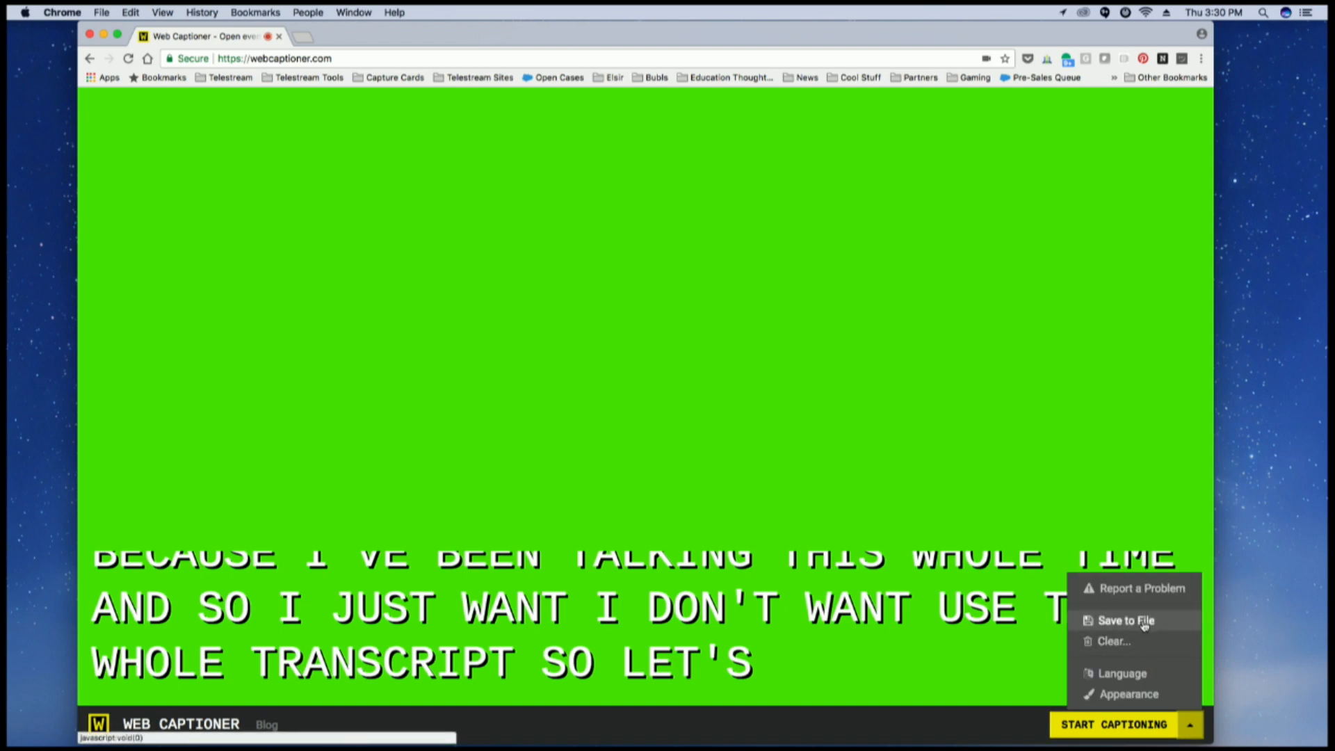
pyautogui.click(1145, 626)
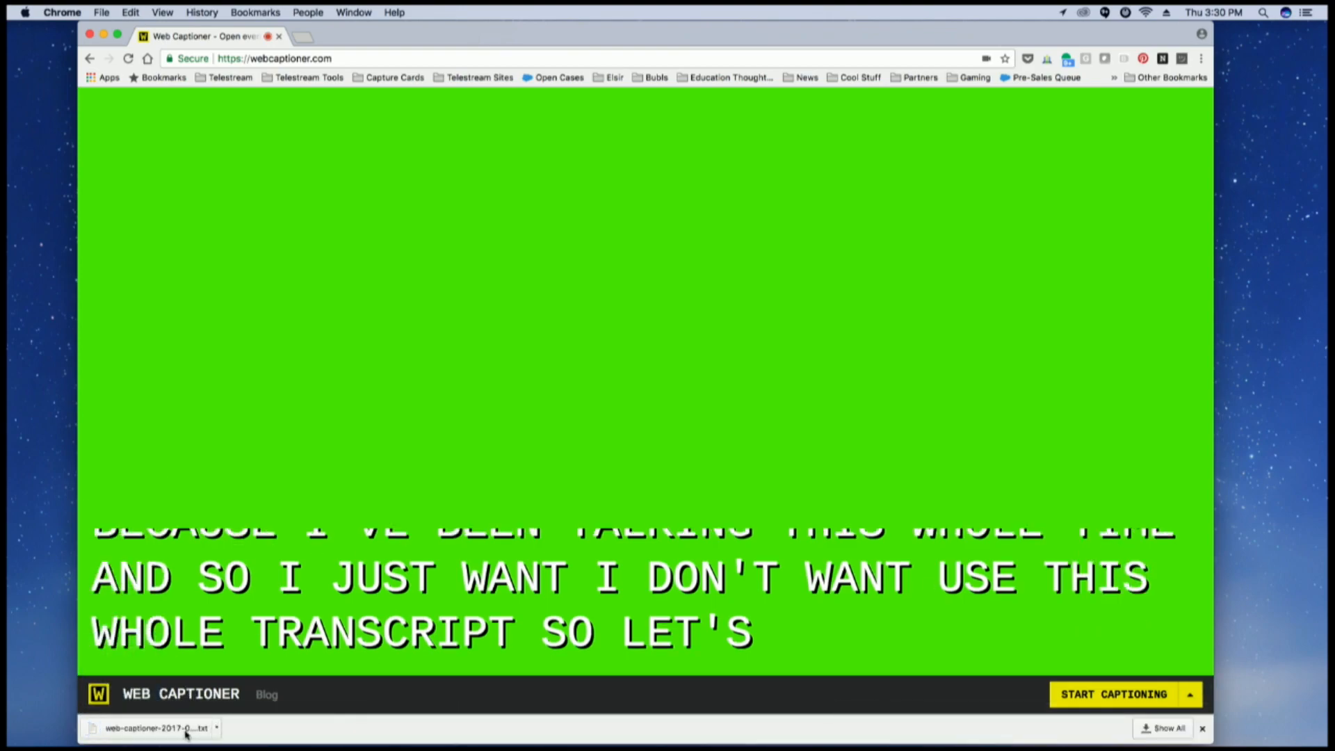
# Step: Open the downloaded transcript text file, enlarge its window to examine the captured text, and close it
pyautogui.click(187, 734)
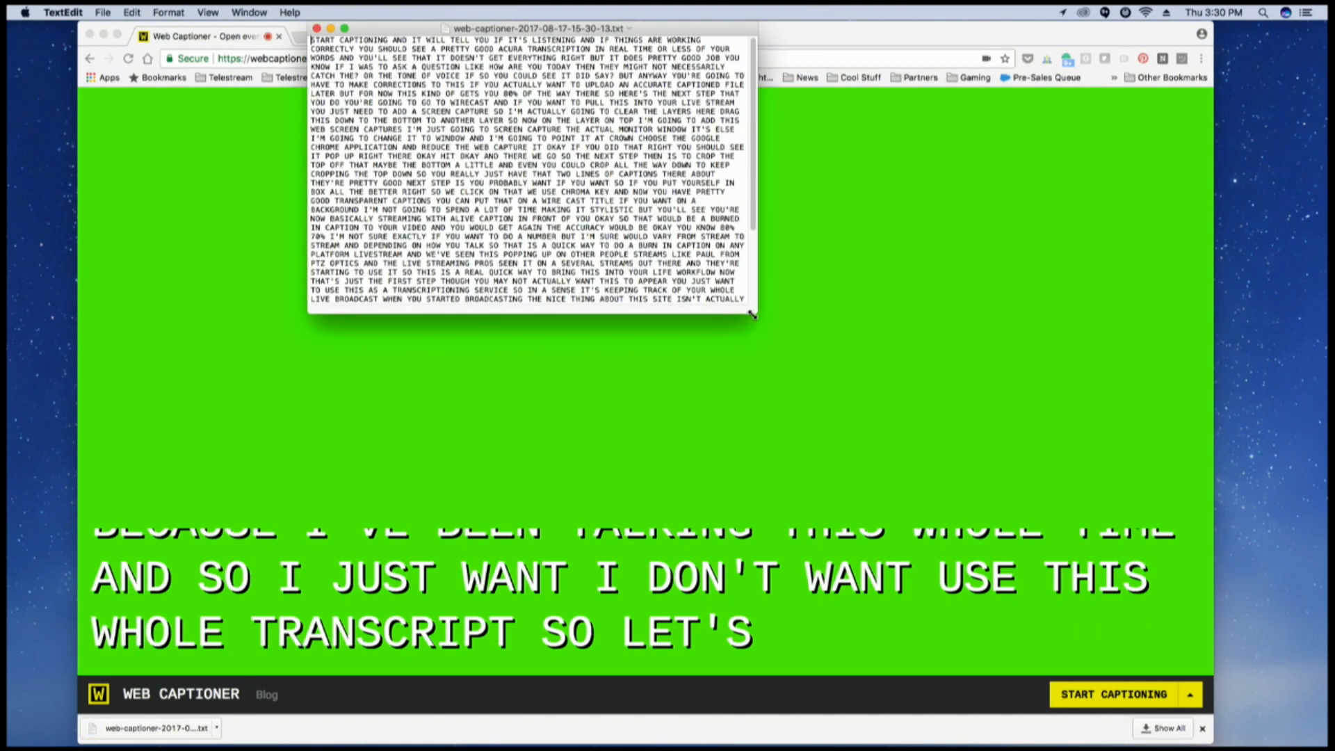
pyautogui.moveTo(751, 314); pyautogui.dragTo(1056, 549)
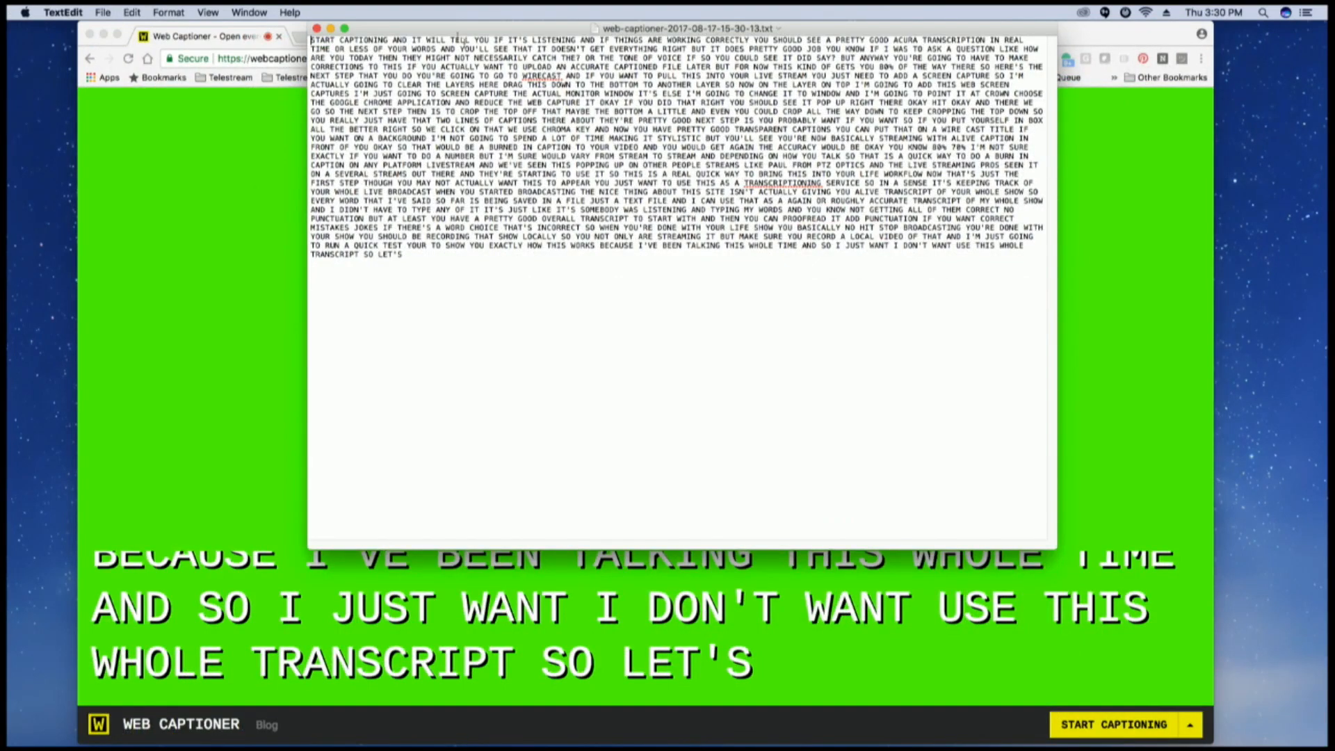
pyautogui.moveTo(466, 31); pyautogui.dragTo(434, 102)
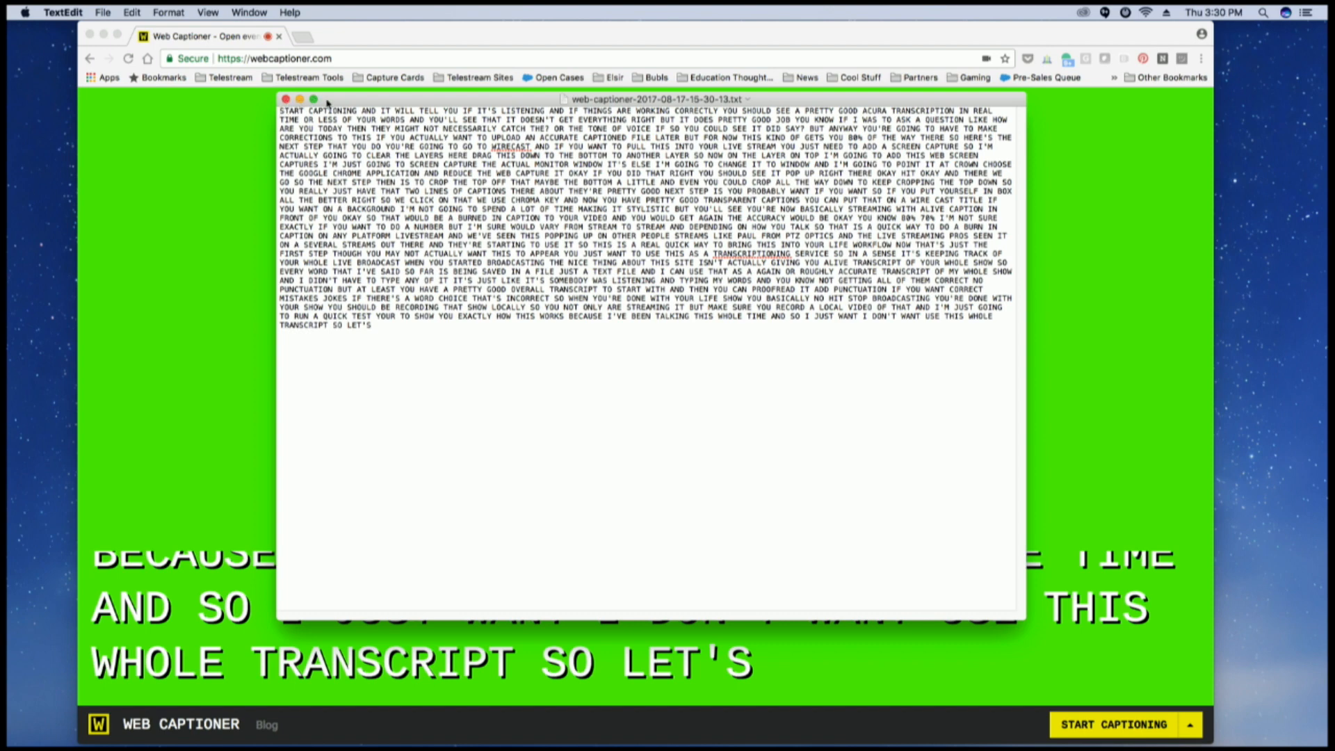
pyautogui.click(285, 100)
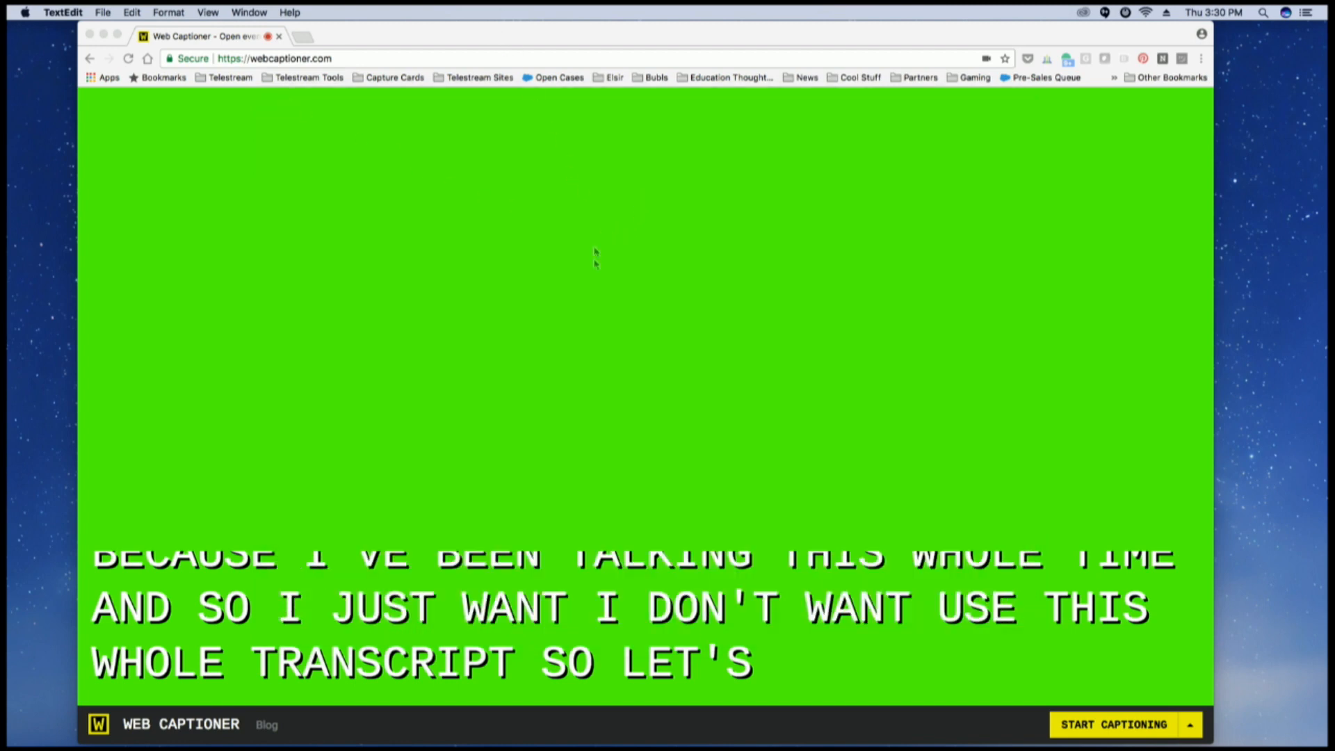
# Step: Switch back to Wirecast, clear layer 1, and send only the layer 2 camera shot live
pyautogui.press('super+Tab')
pyautogui.press('super+Tab')
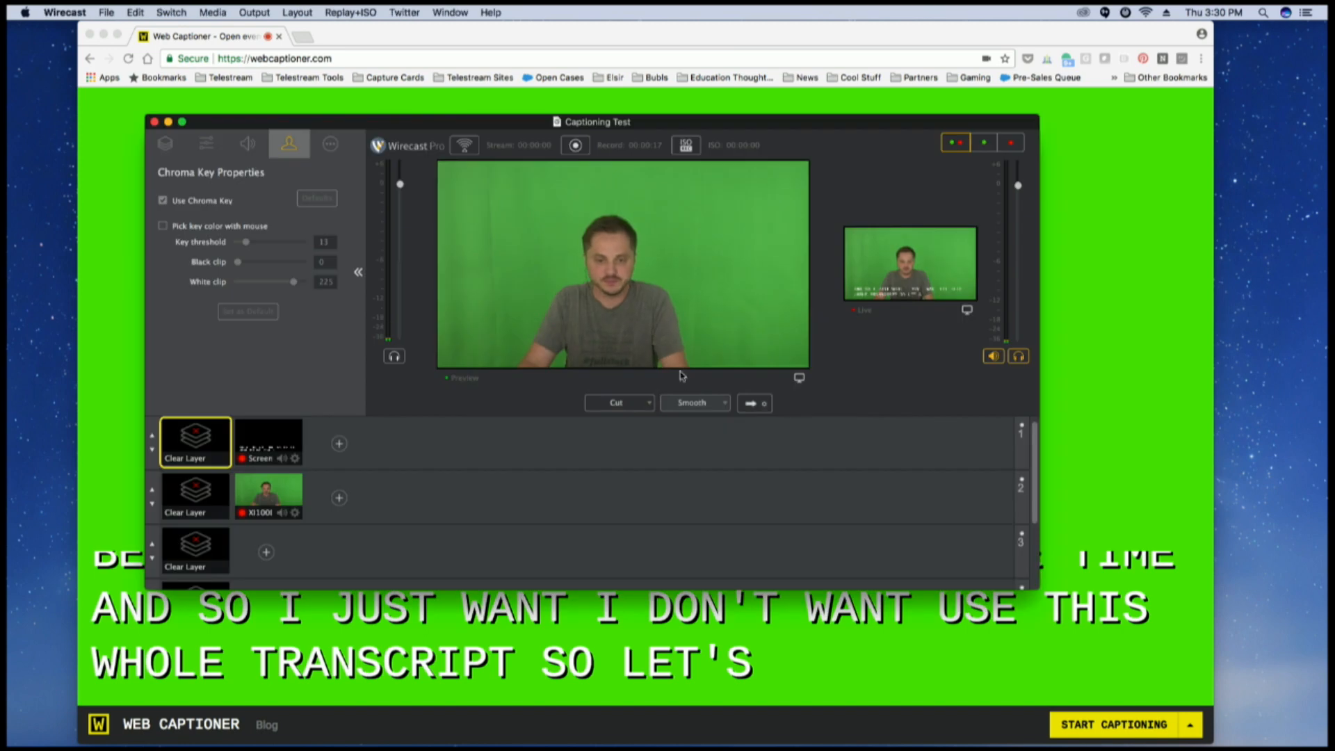
pyautogui.click(208, 494)
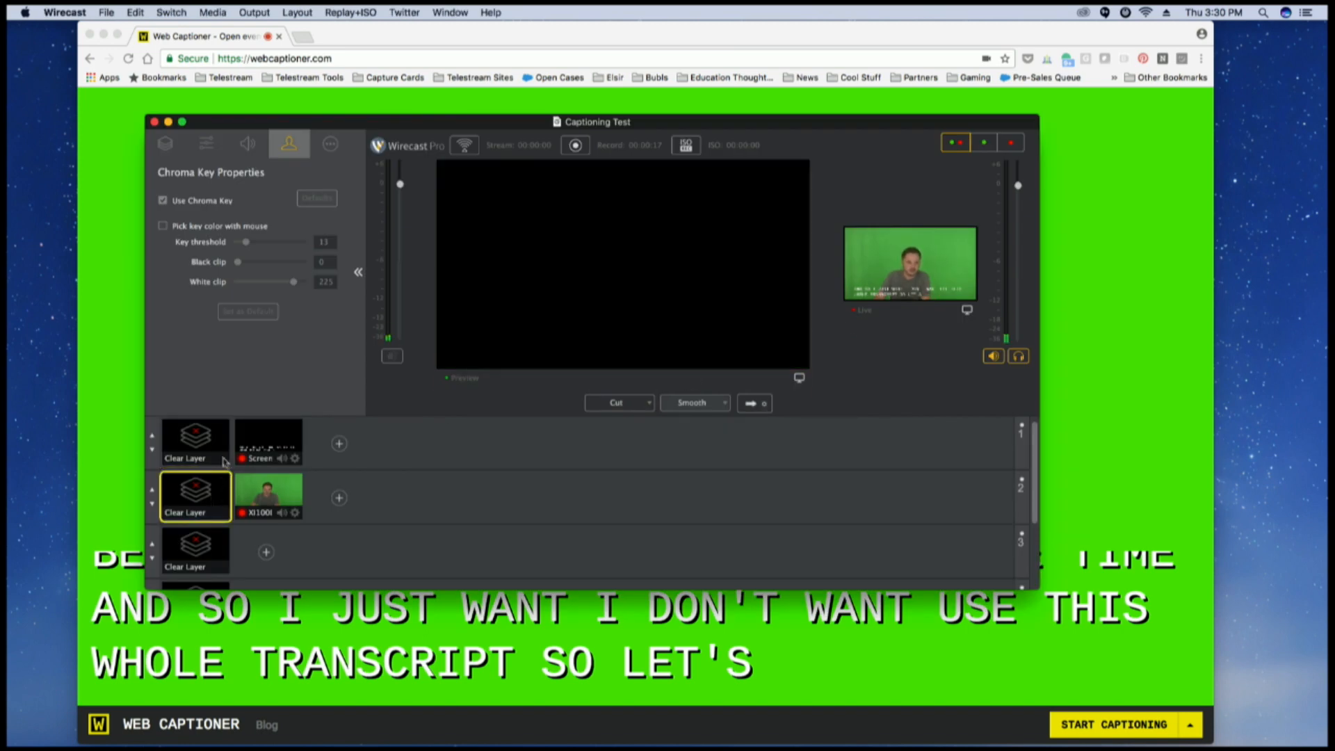
pyautogui.click(224, 461)
pyautogui.click(268, 443)
pyautogui.click(269, 496)
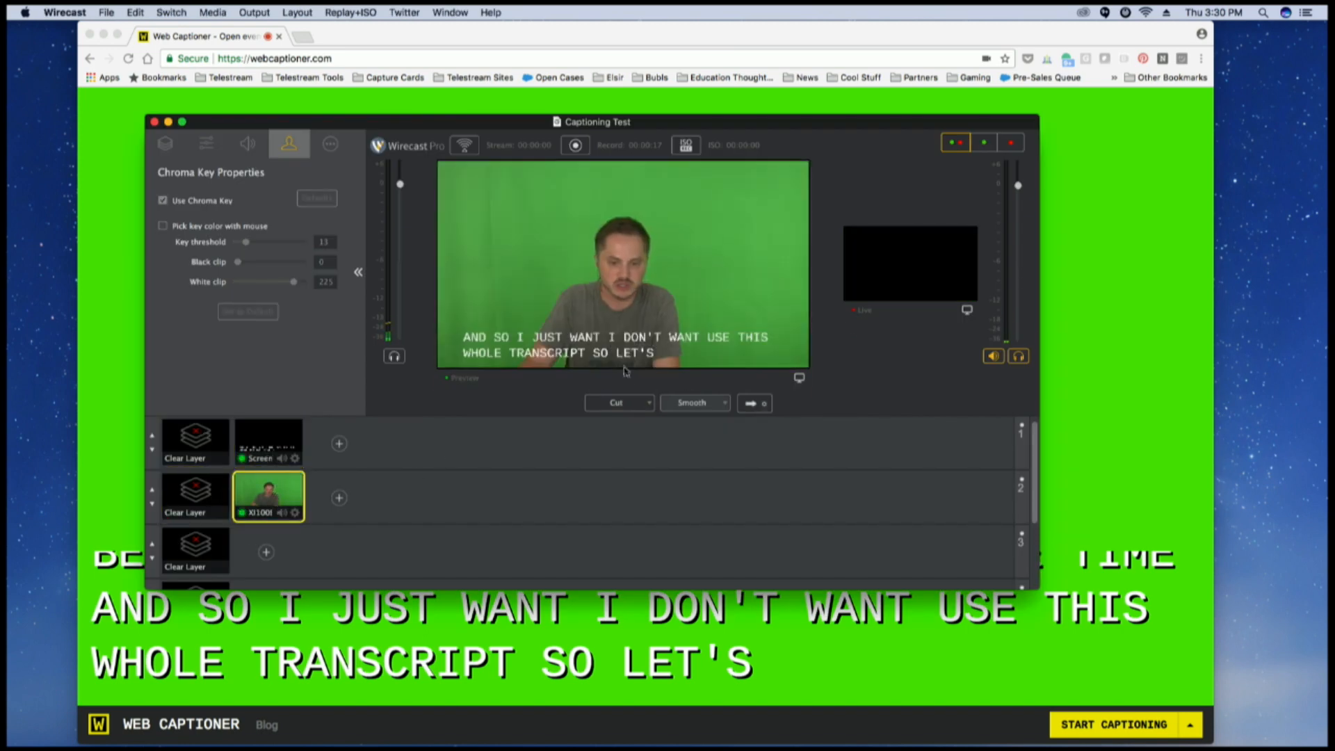
pyautogui.click(755, 403)
pyautogui.click(207, 452)
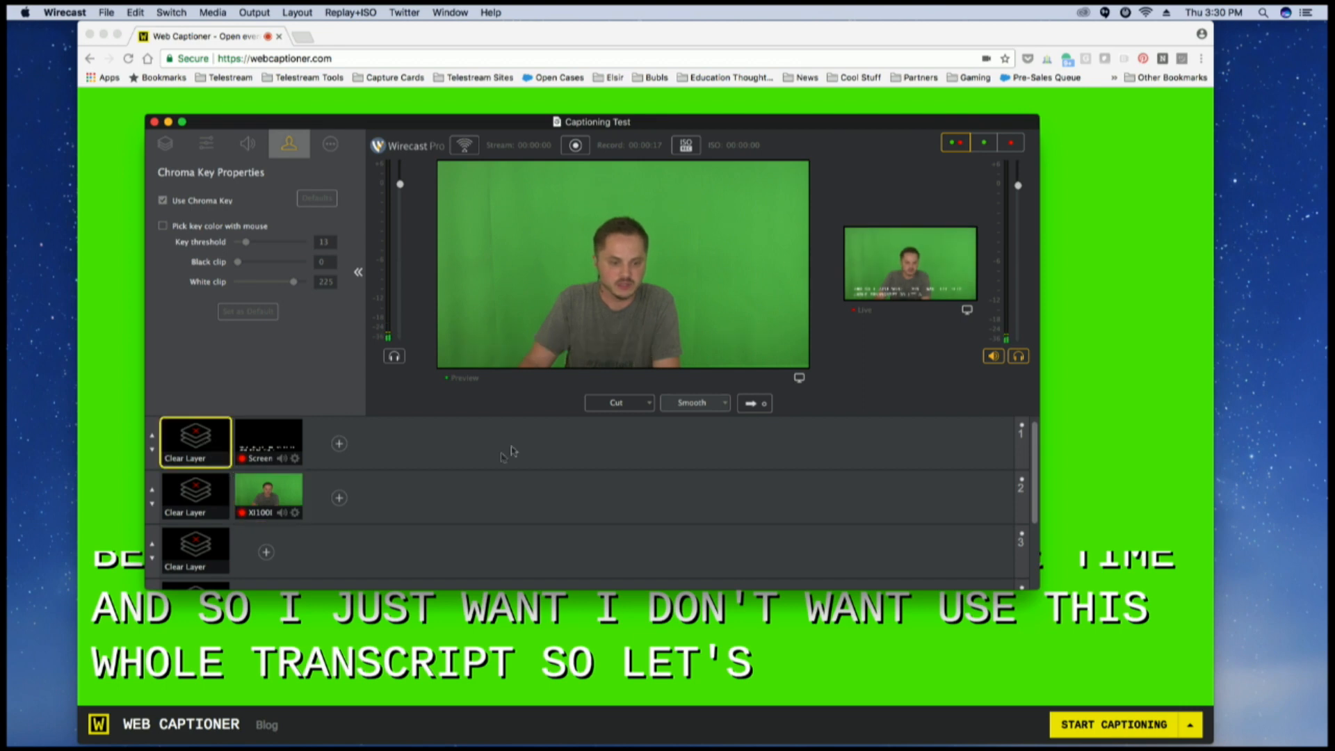
pyautogui.click(755, 403)
# Step: Start recording to disk and review the Record To Disk - MP4 output settings without changing them
pyautogui.click(575, 144)
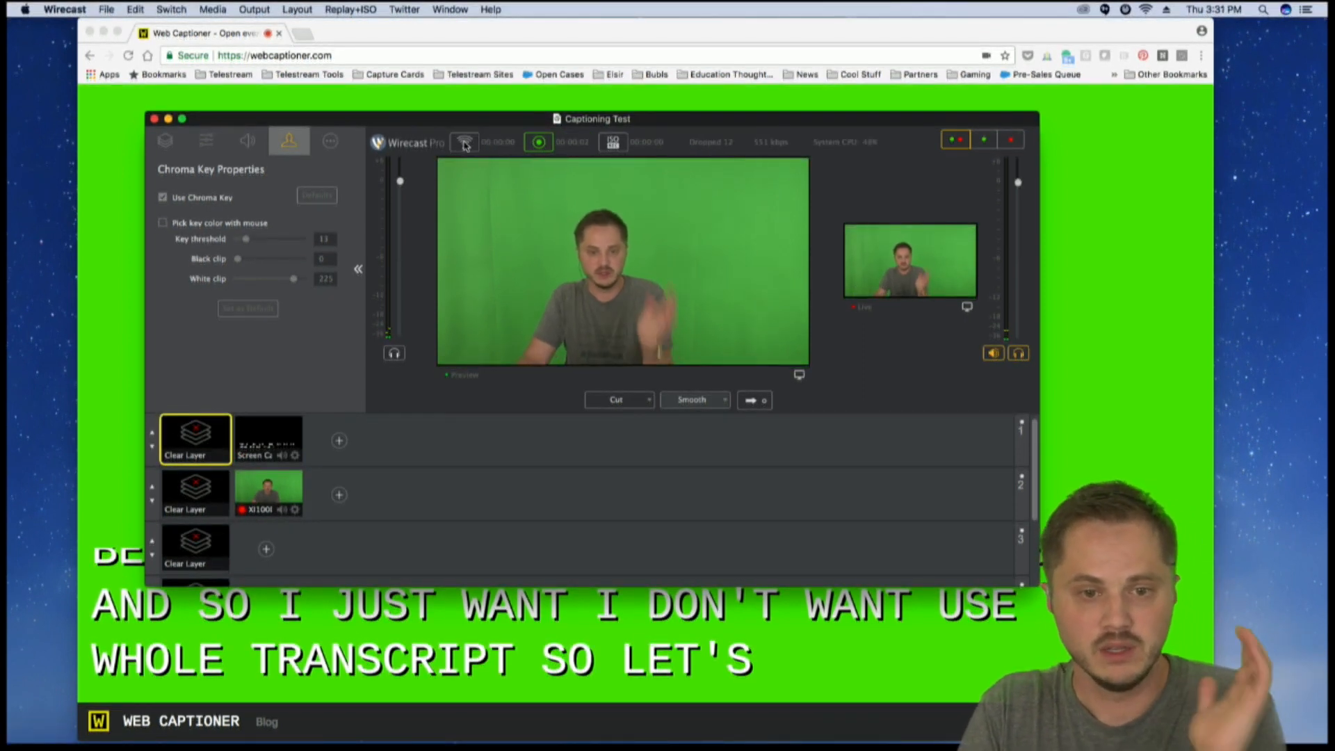
pyautogui.click(465, 144)
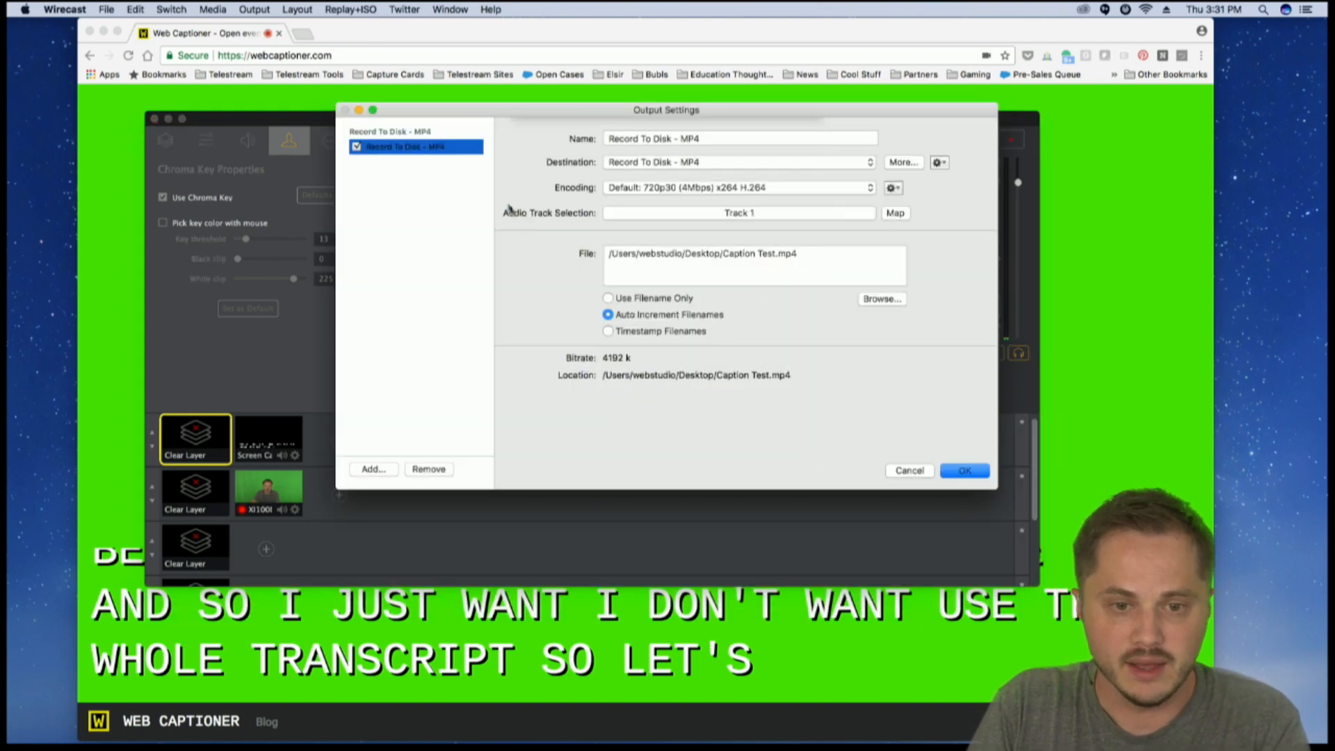
pyautogui.click(781, 219)
pyautogui.click(920, 472)
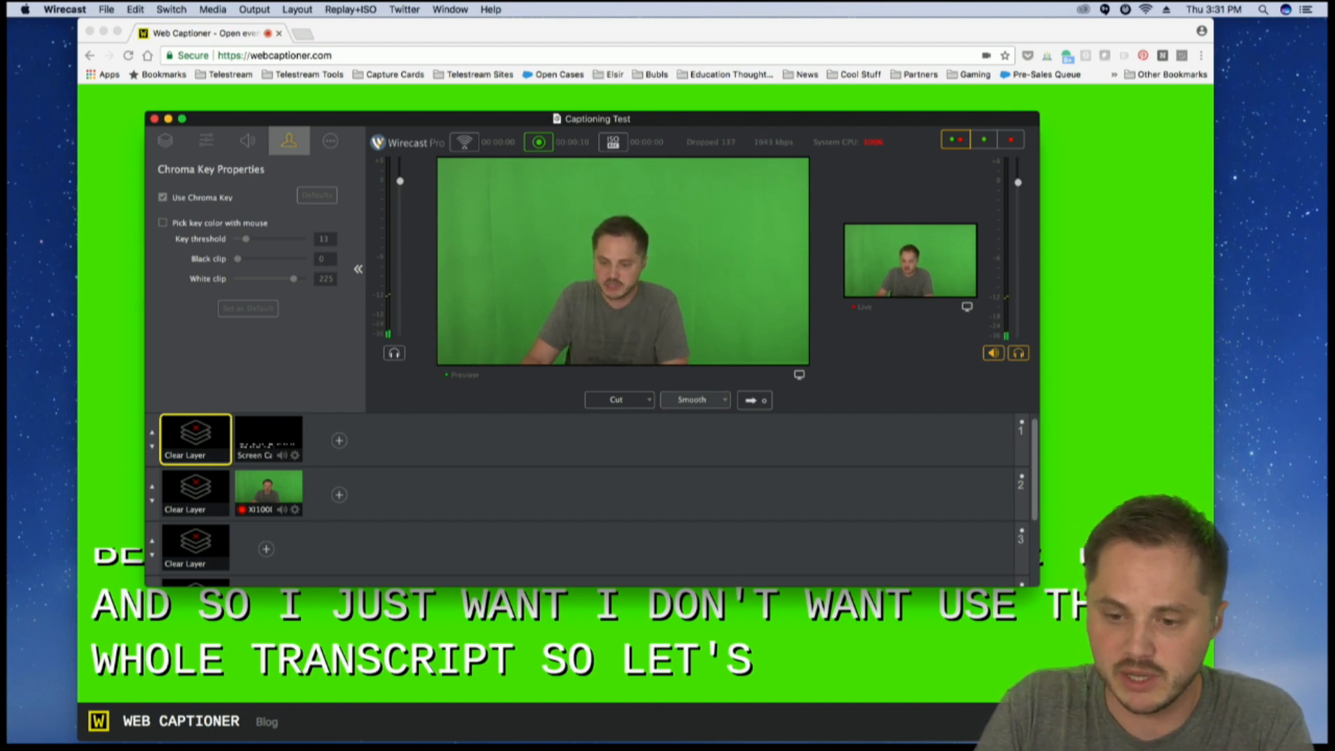
# Step: Stop the recording in Wirecast, and save the show's caption transcript to a file from Web Captioner in Chrome
pyautogui.press('super+Tab')
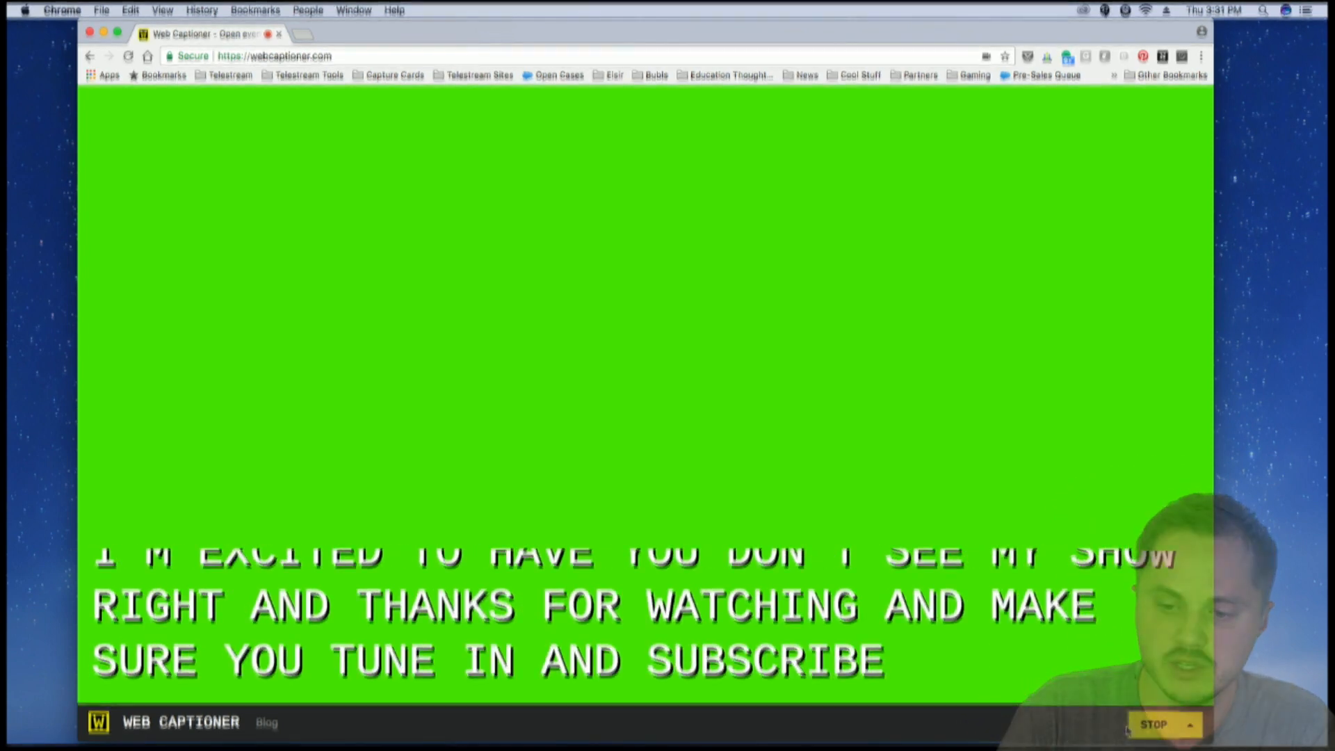
pyautogui.press('super+Tab')
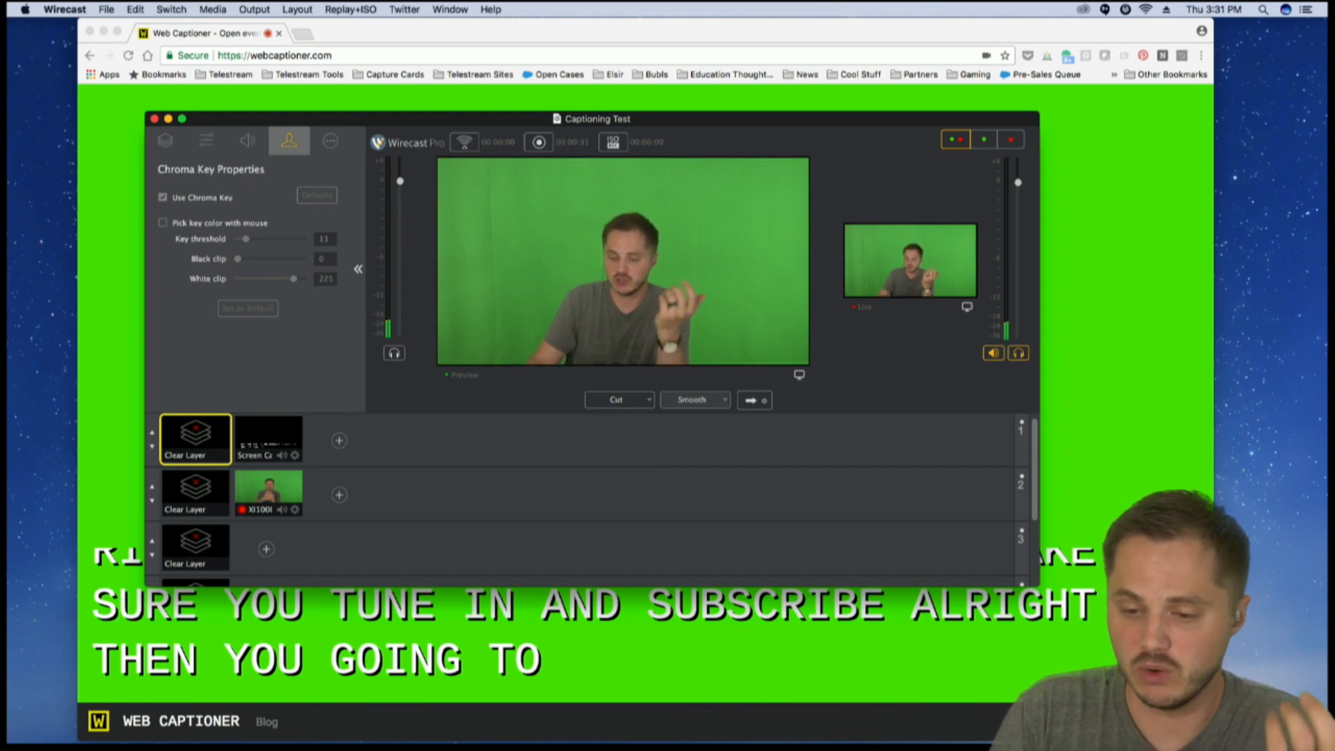
pyautogui.press('super+Tab')
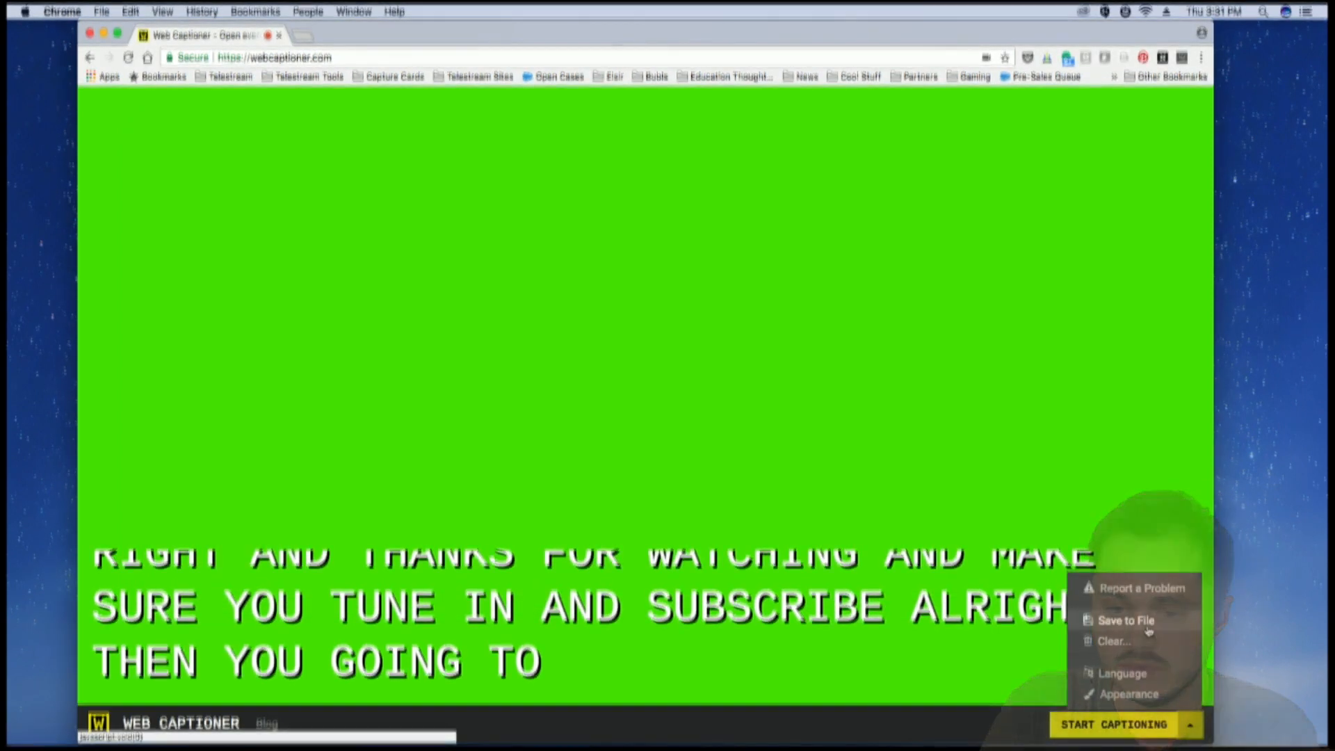
pyautogui.click(1126, 621)
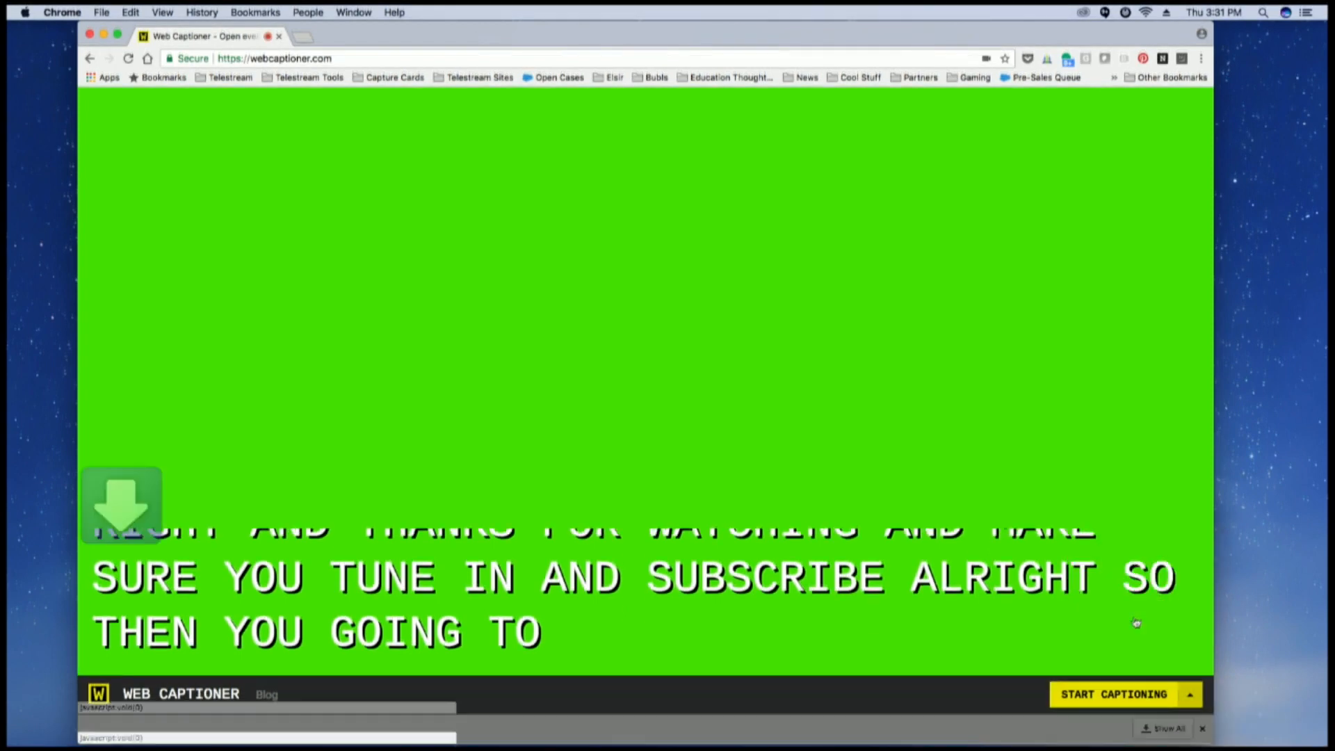
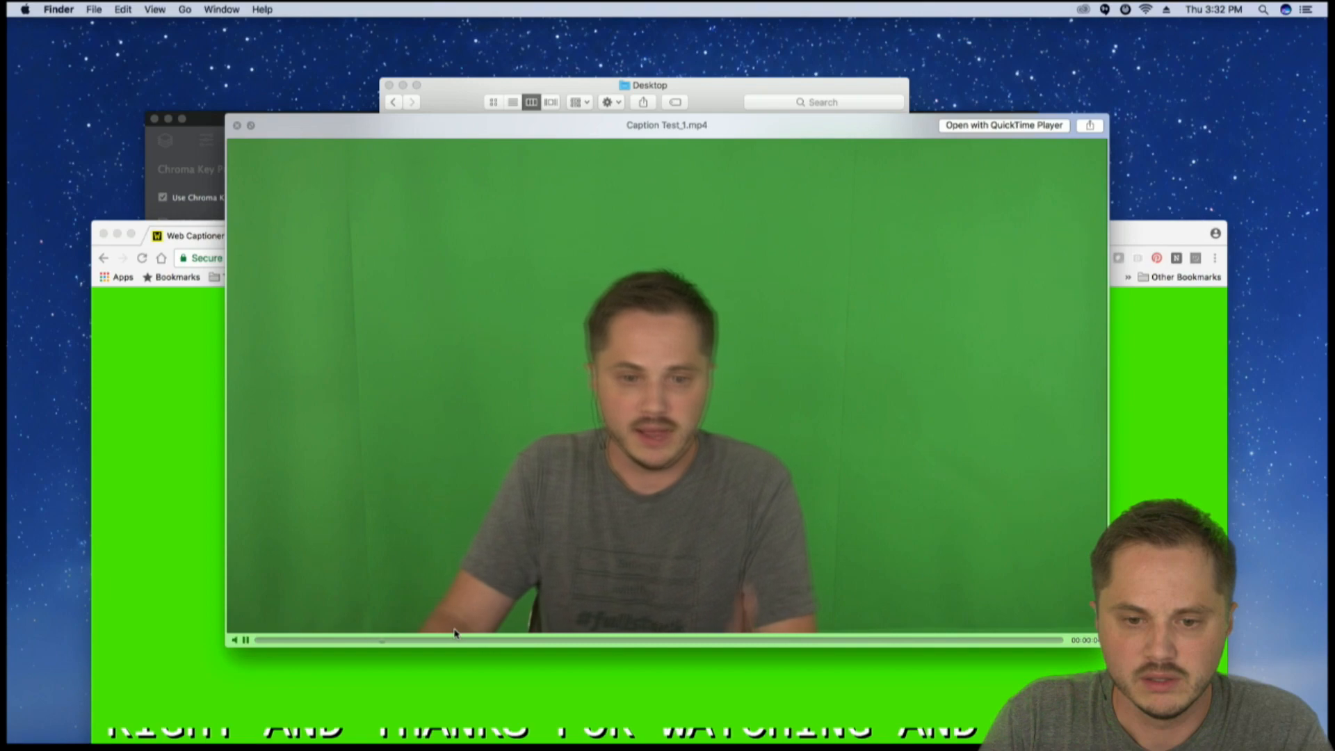
# Step: Close the preview of the recorded Caption Test_1.mp4 and close the Desktop Finder window
pyautogui.press('space')
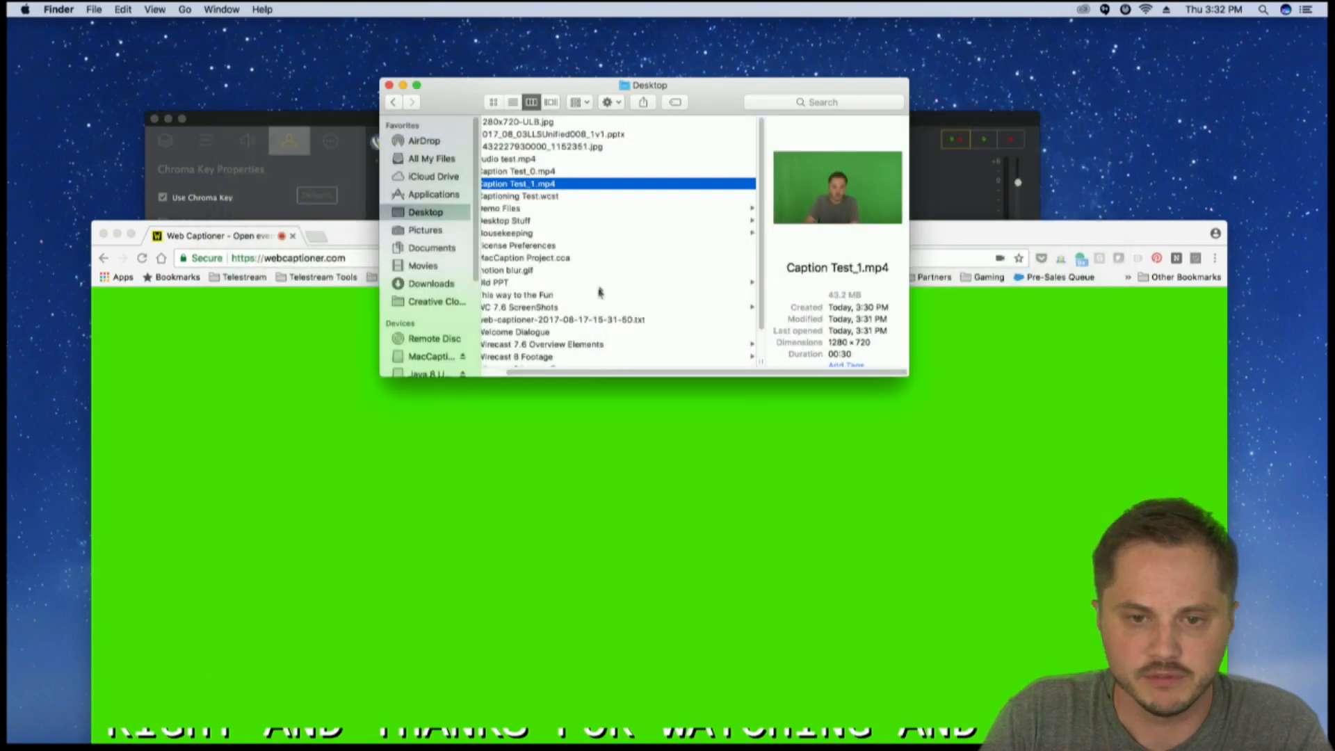
pyautogui.moveTo(456, 105); pyautogui.dragTo(210, 232)
pyautogui.hscroll(-2, 325, 325)
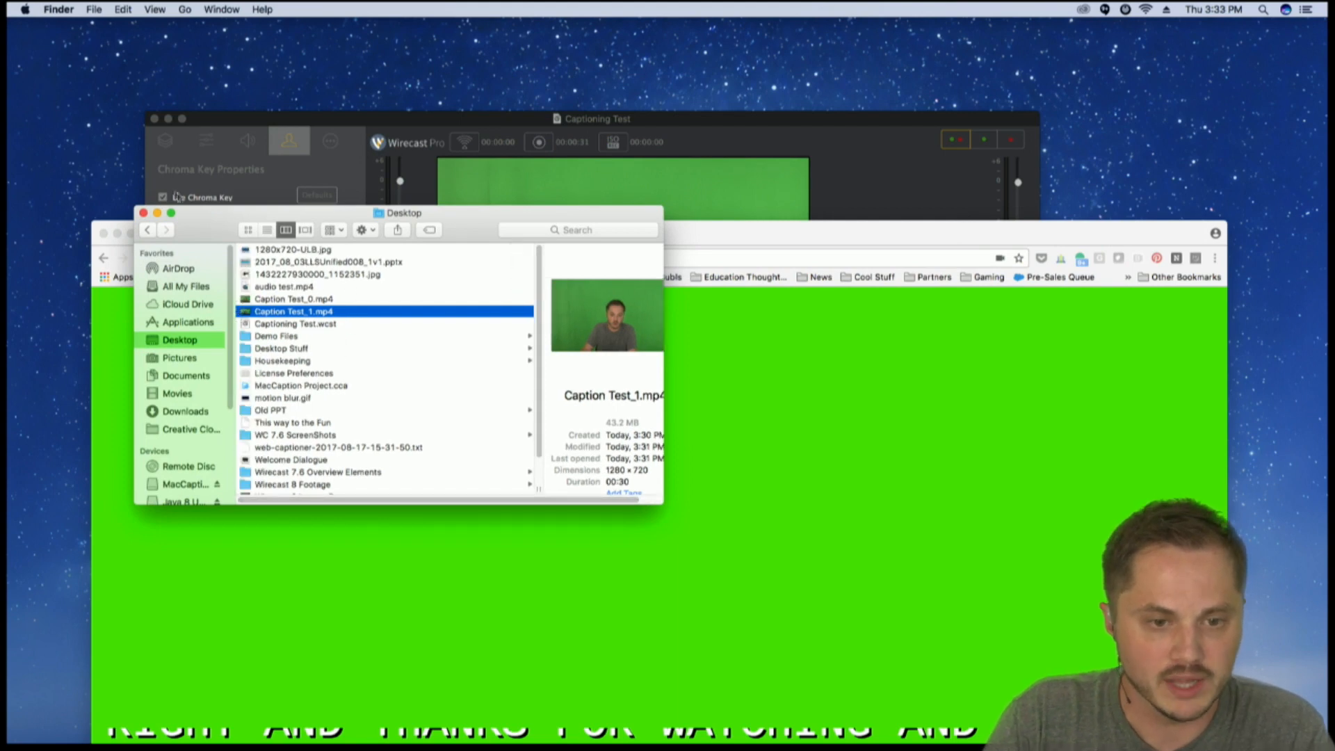
pyautogui.moveTo(200, 231); pyautogui.dragTo(151, 230)
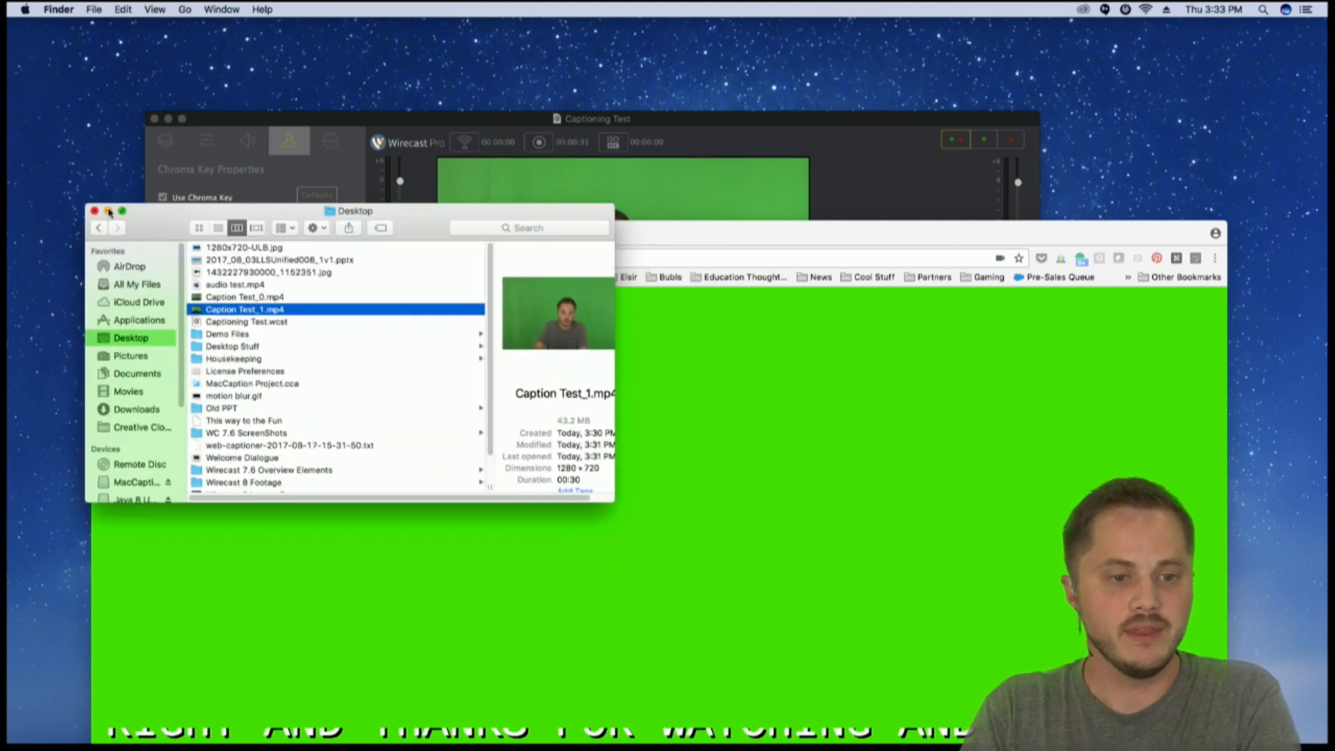
pyautogui.click(94, 211)
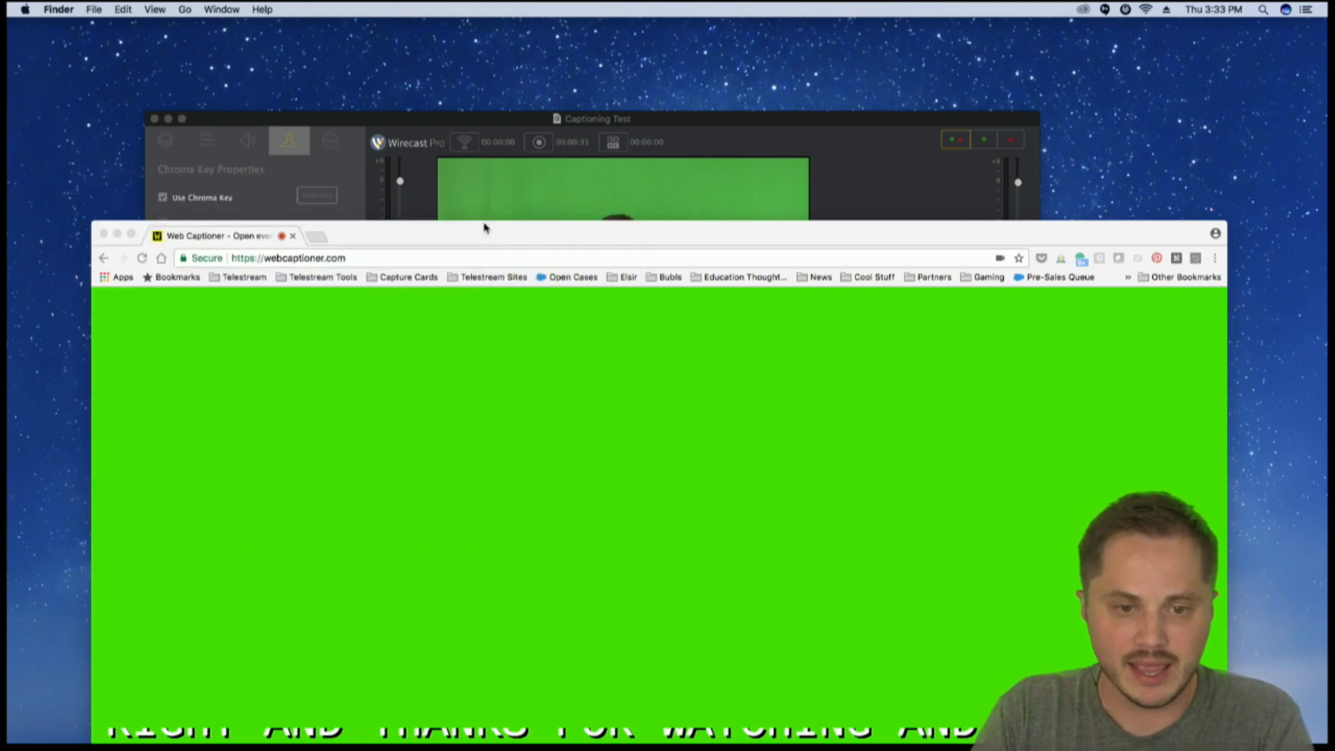
# Step: Move the Chrome window up and load telestream.net in a new browser tab
pyautogui.moveTo(486, 223); pyautogui.dragTo(465, 29)
pyautogui.click(304, 39)
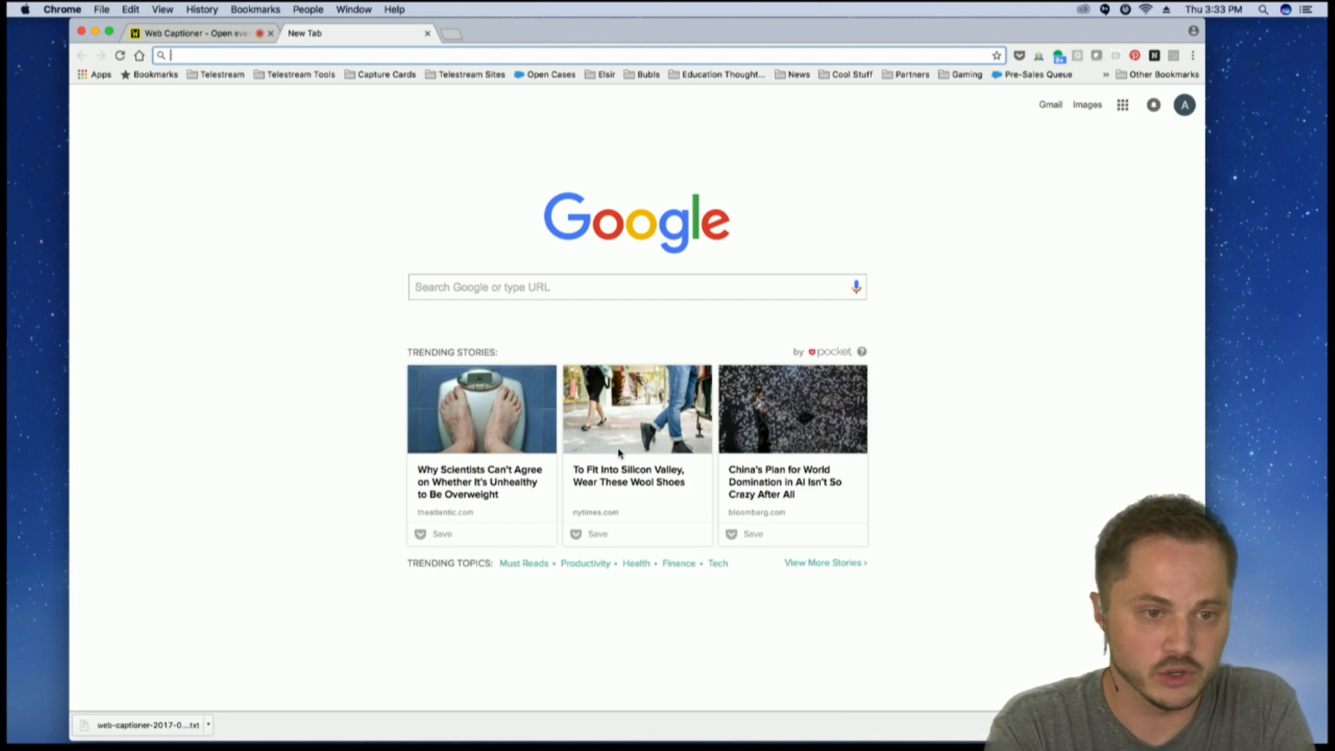
pyautogui.write('m')
pyautogui.press('BackSpace')
pyautogui.press('BackSpace')
pyautogui.write('telestream.net')
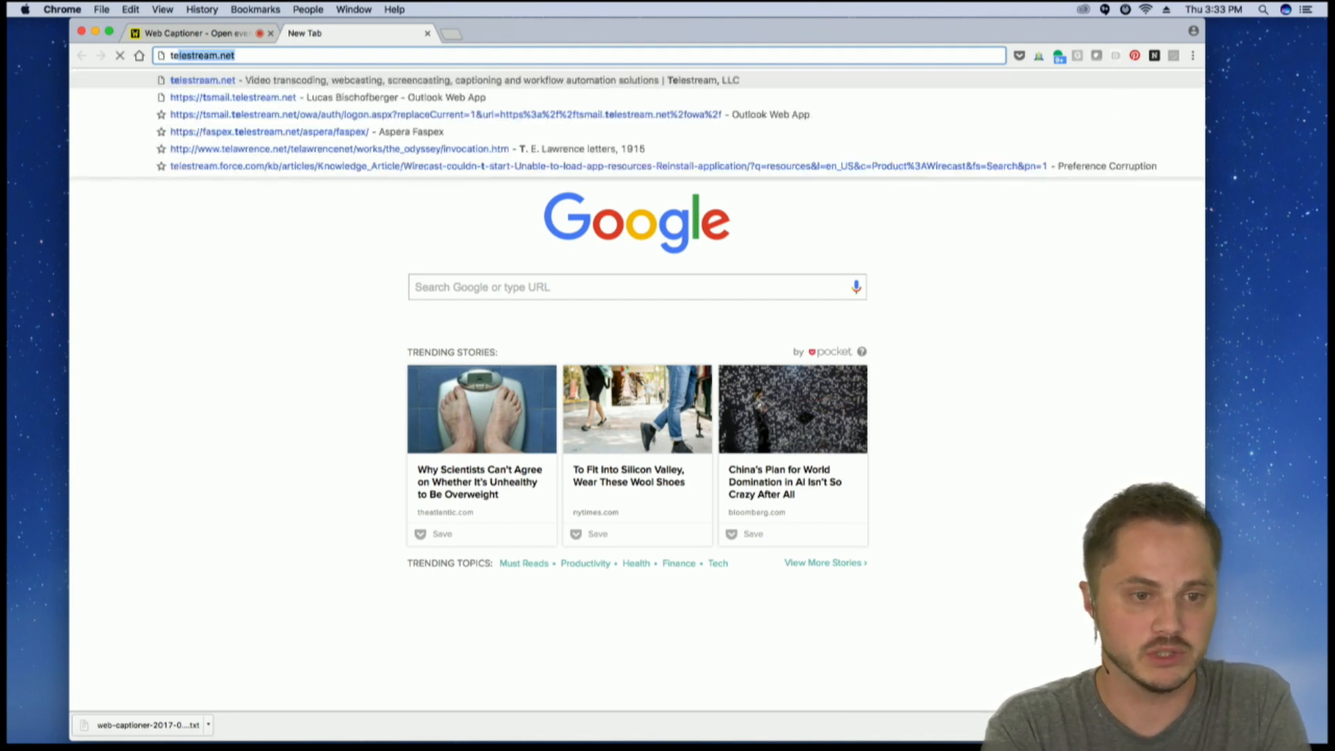
pyautogui.press('Right')
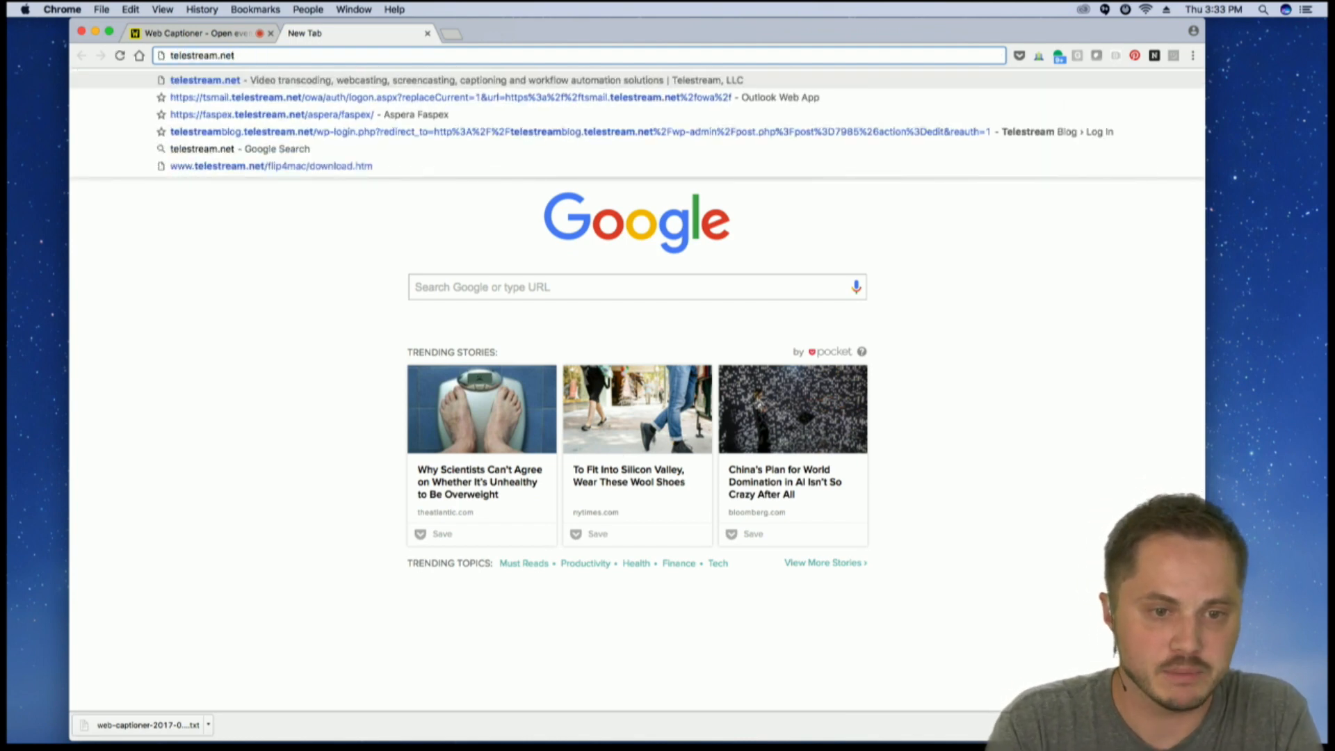
pyautogui.press('Return')
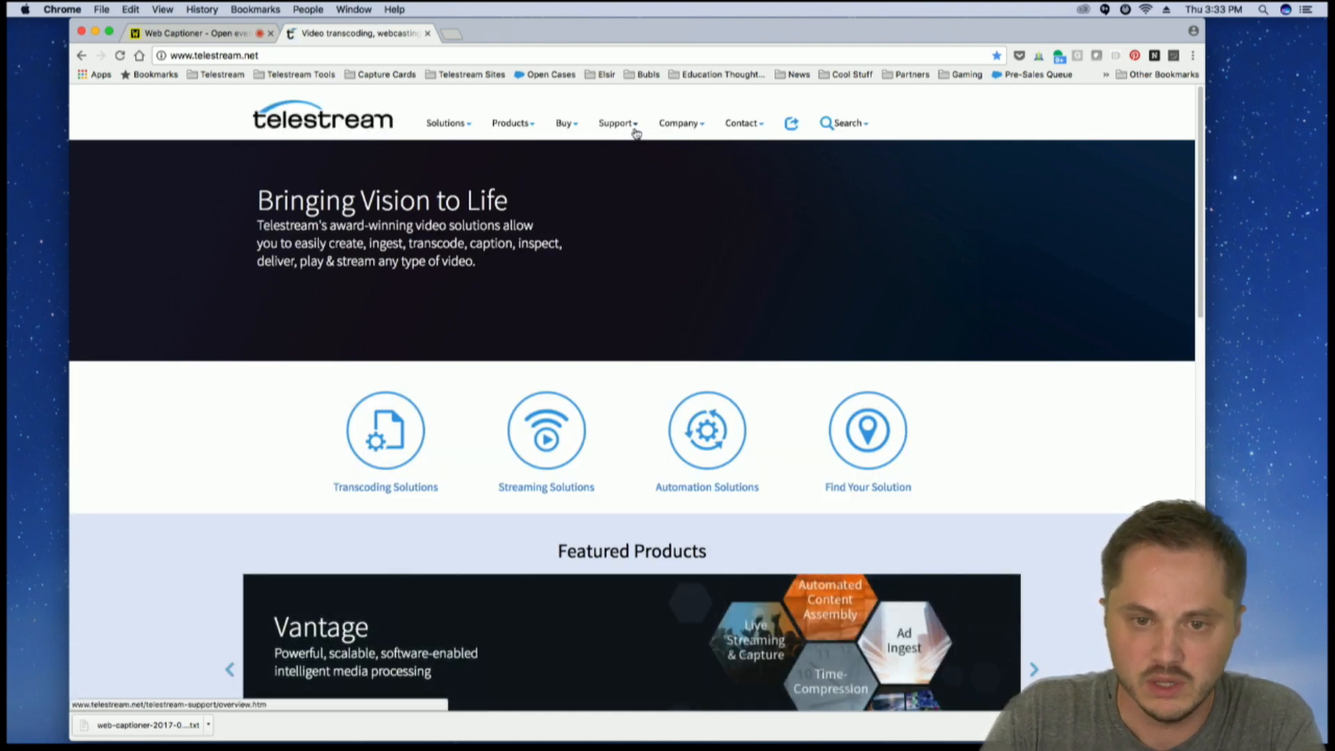
# Step: Open the MacCaption product page from the site's Captioning & Subtitling products
pyautogui.click(513, 124)
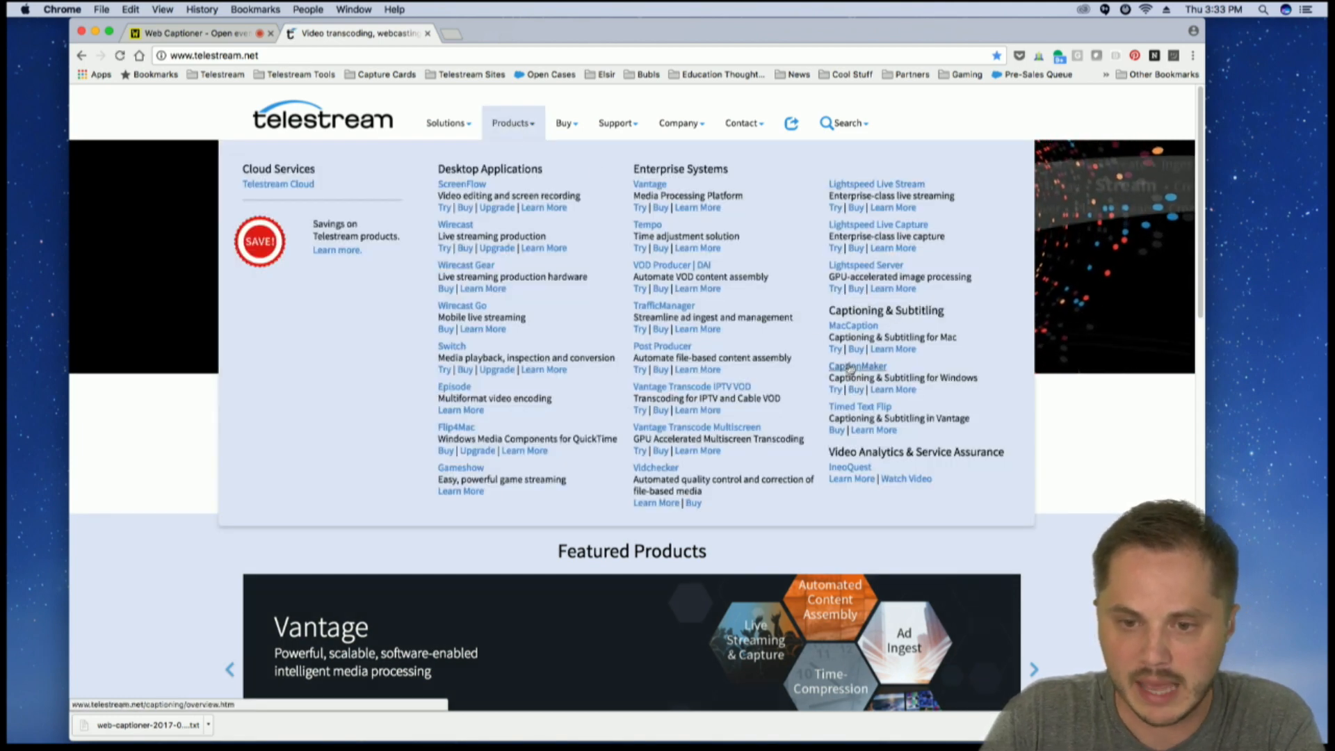
pyautogui.click(866, 332)
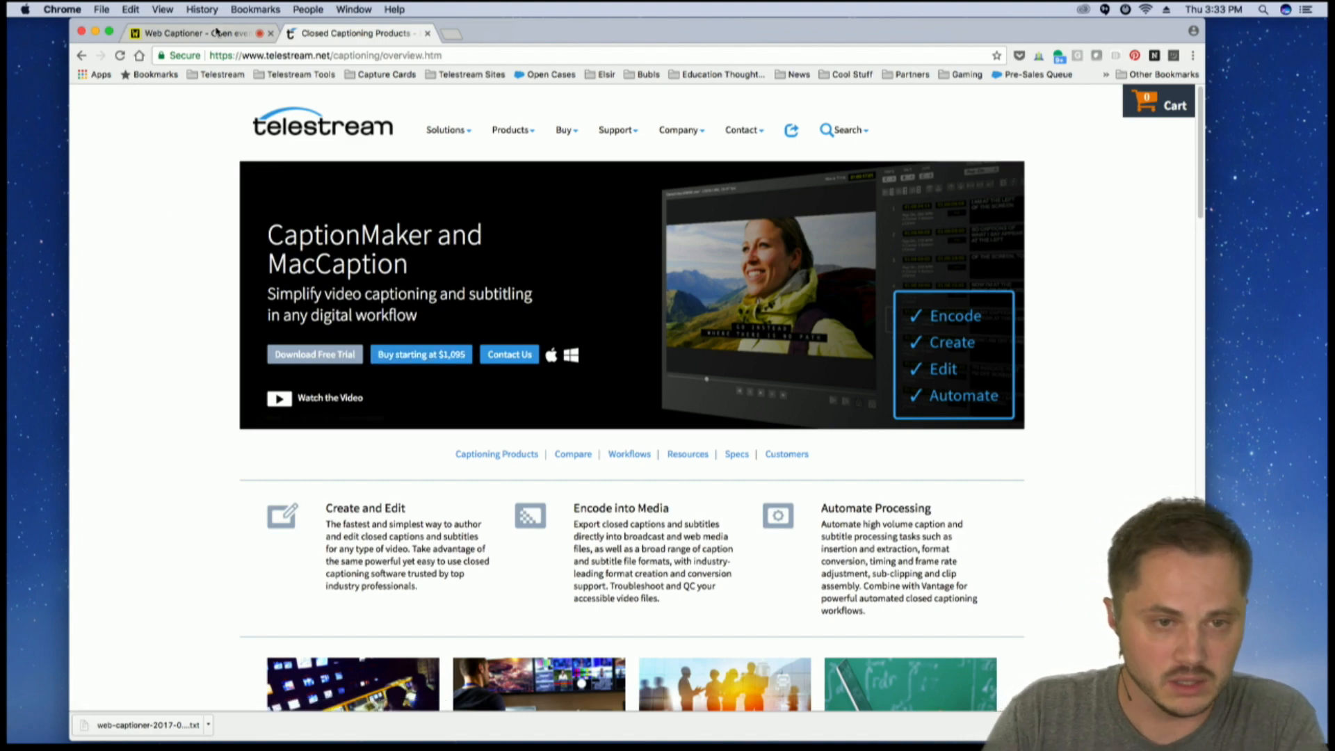
pyautogui.moveTo(499, 35); pyautogui.dragTo(547, 7)
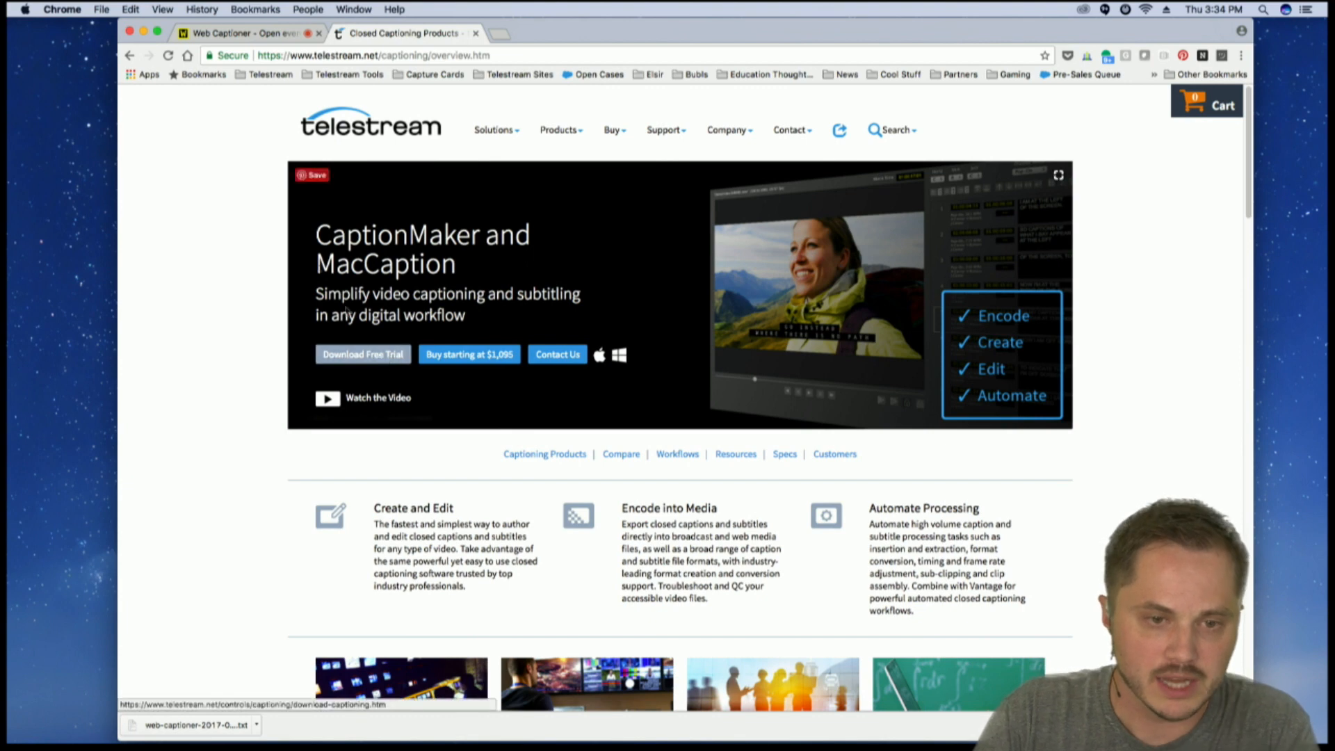
# Step: Launch MacCaption and open the Resources page of the captioning site in Chrome
pyautogui.moveTo(826, 744)
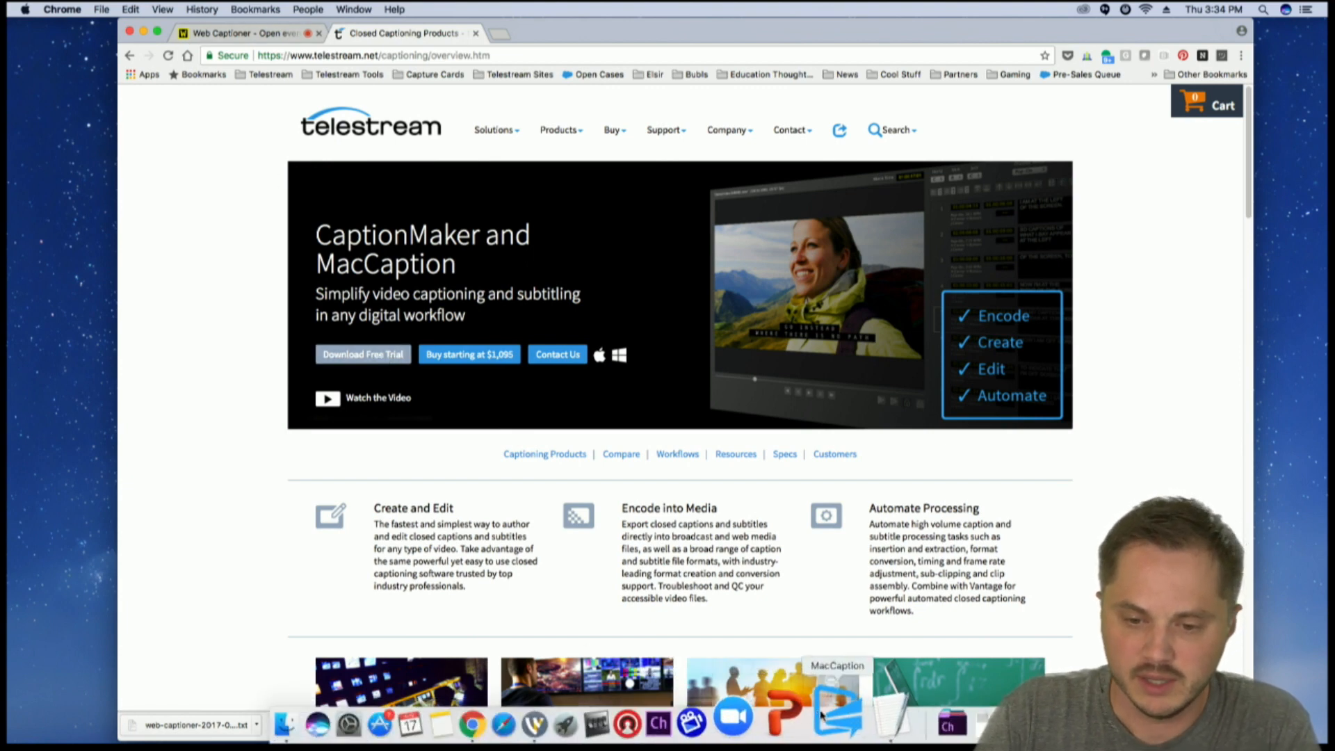
pyautogui.click(827, 716)
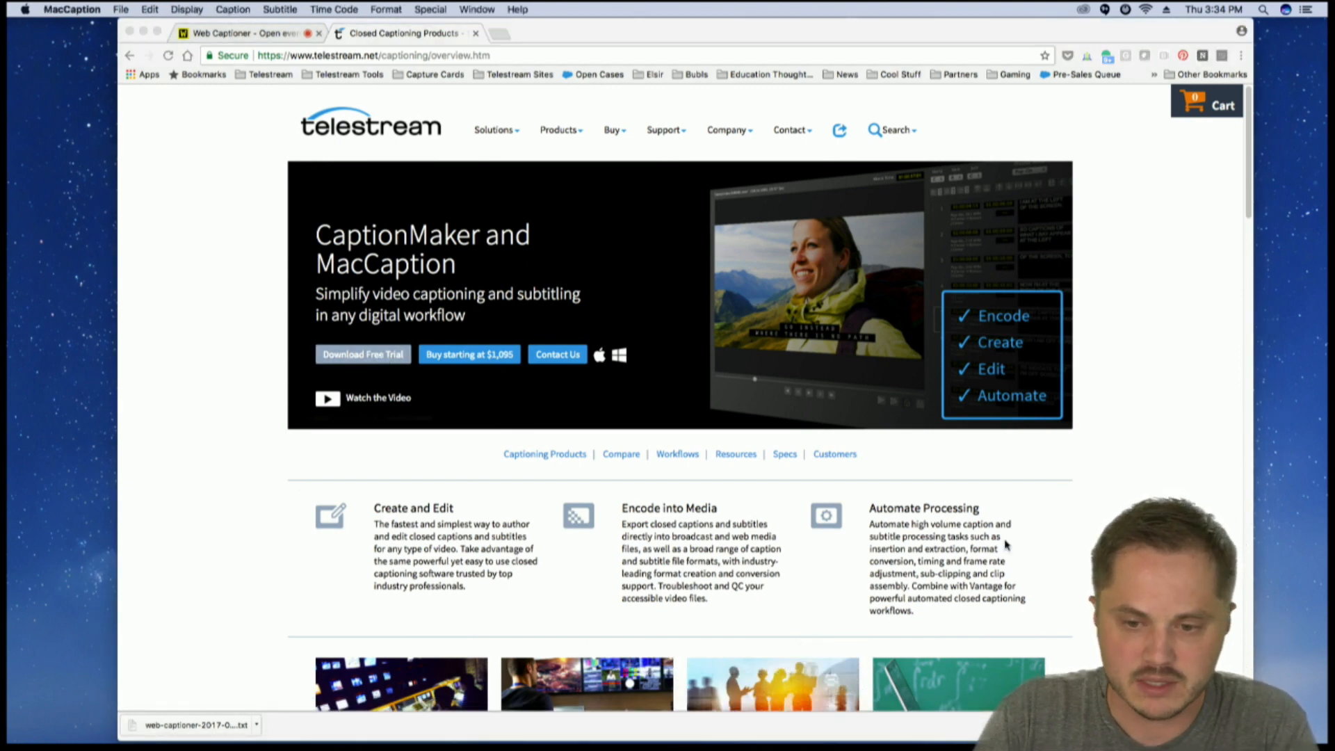
pyautogui.click(1007, 546)
pyautogui.click(735, 454)
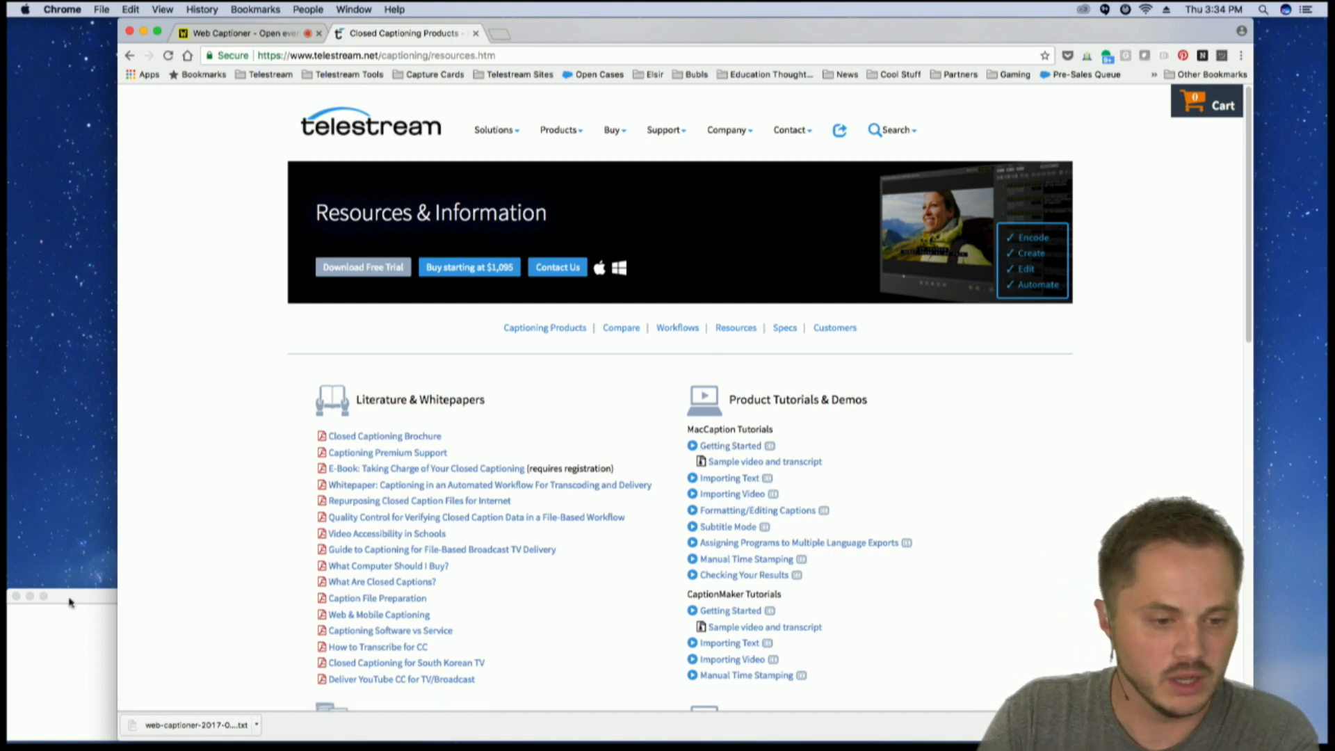
# Step: Bring MacCaption's untitled project window forward and close its Message Window
pyautogui.moveTo(70, 602); pyautogui.dragTo(145, 346)
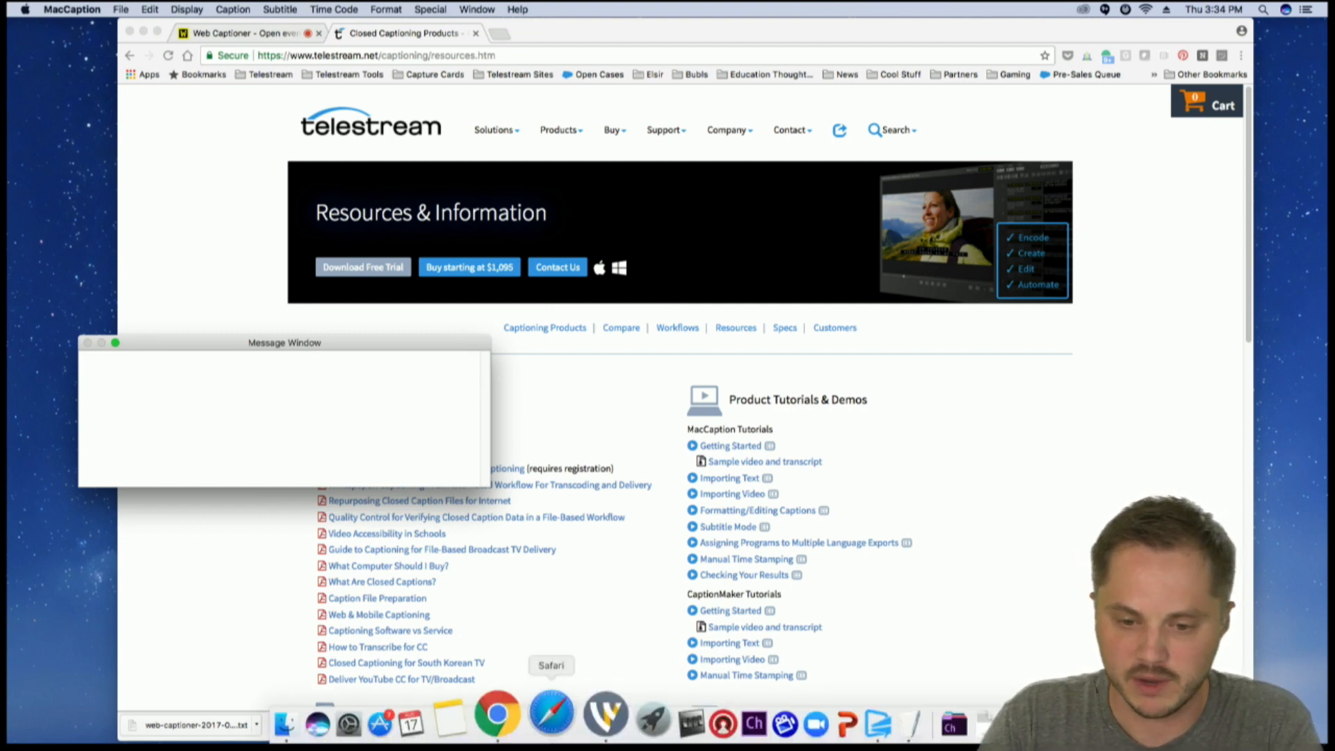
pyautogui.click(830, 722)
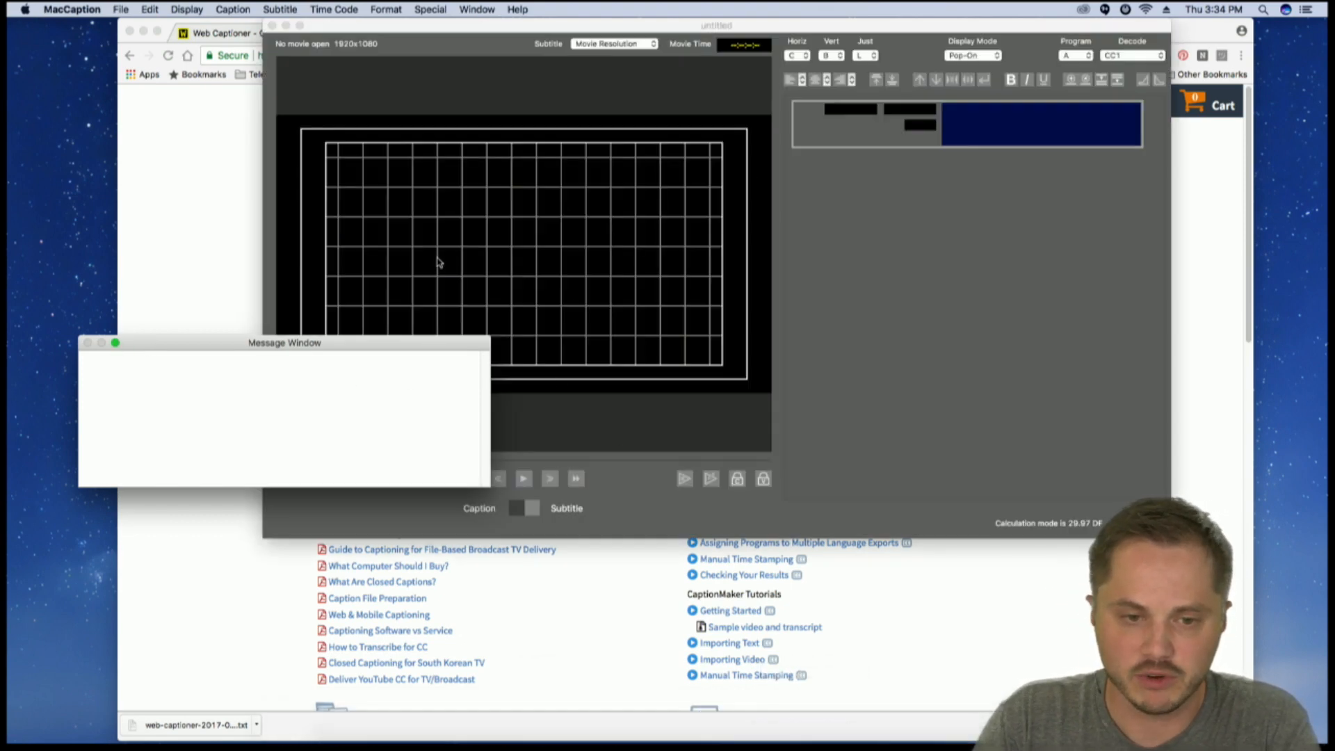
pyautogui.click(311, 349)
pyautogui.press('super+w')
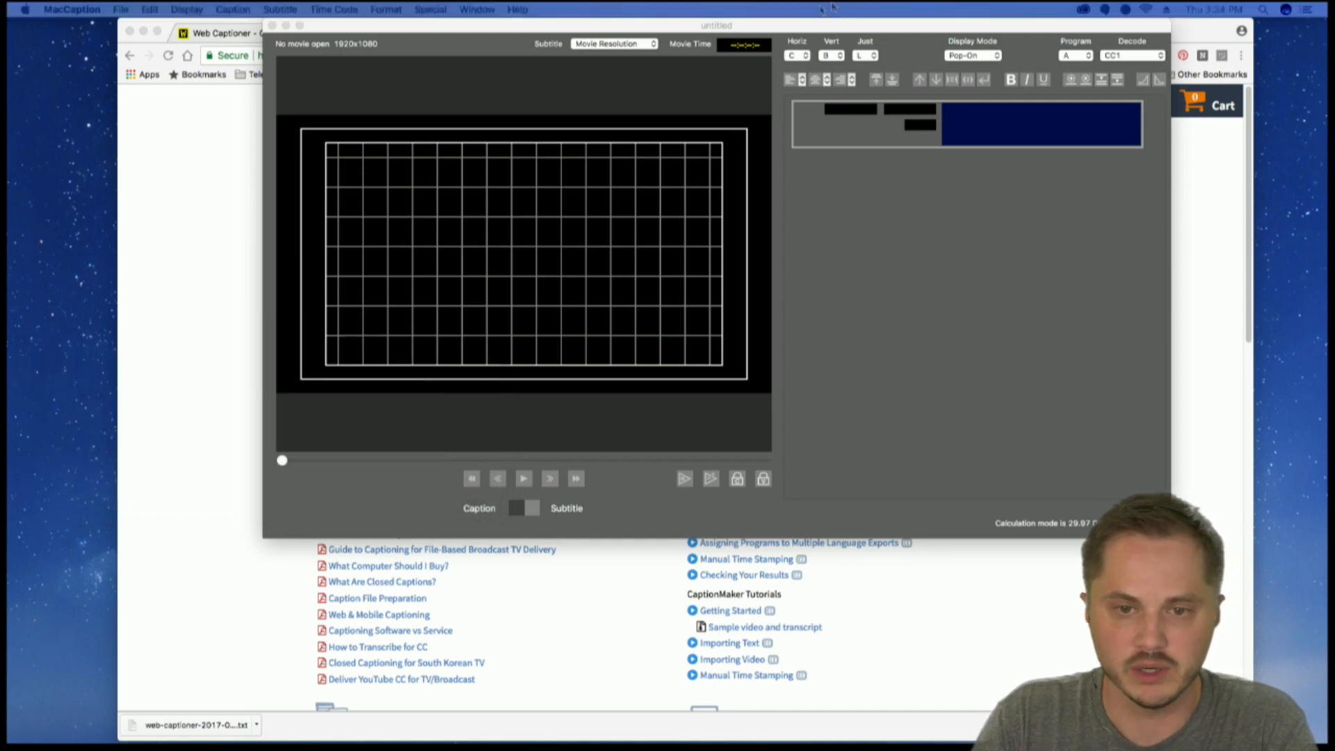
pyautogui.click(487, 34)
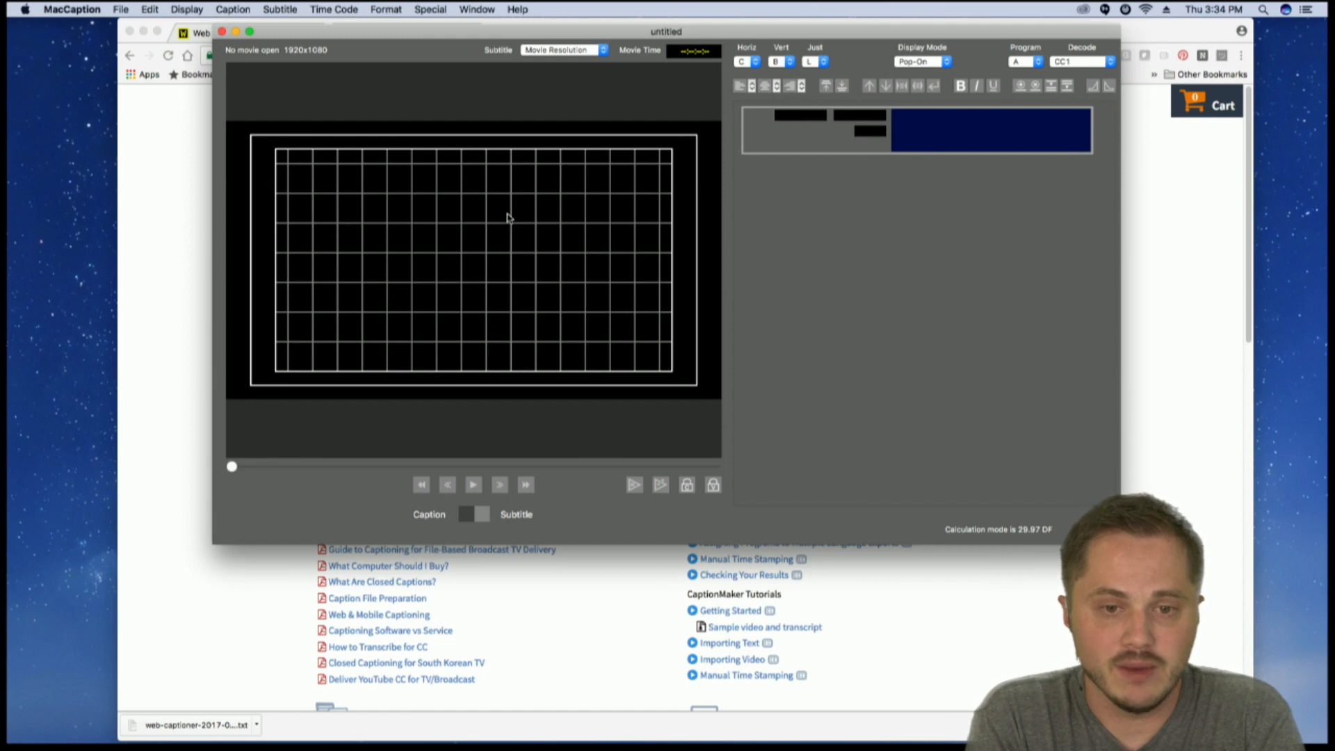
# Step: Open the movie Caption Test_1.mp4 from the Desktop folder in the untitled MacCaption project
pyautogui.click(122, 9)
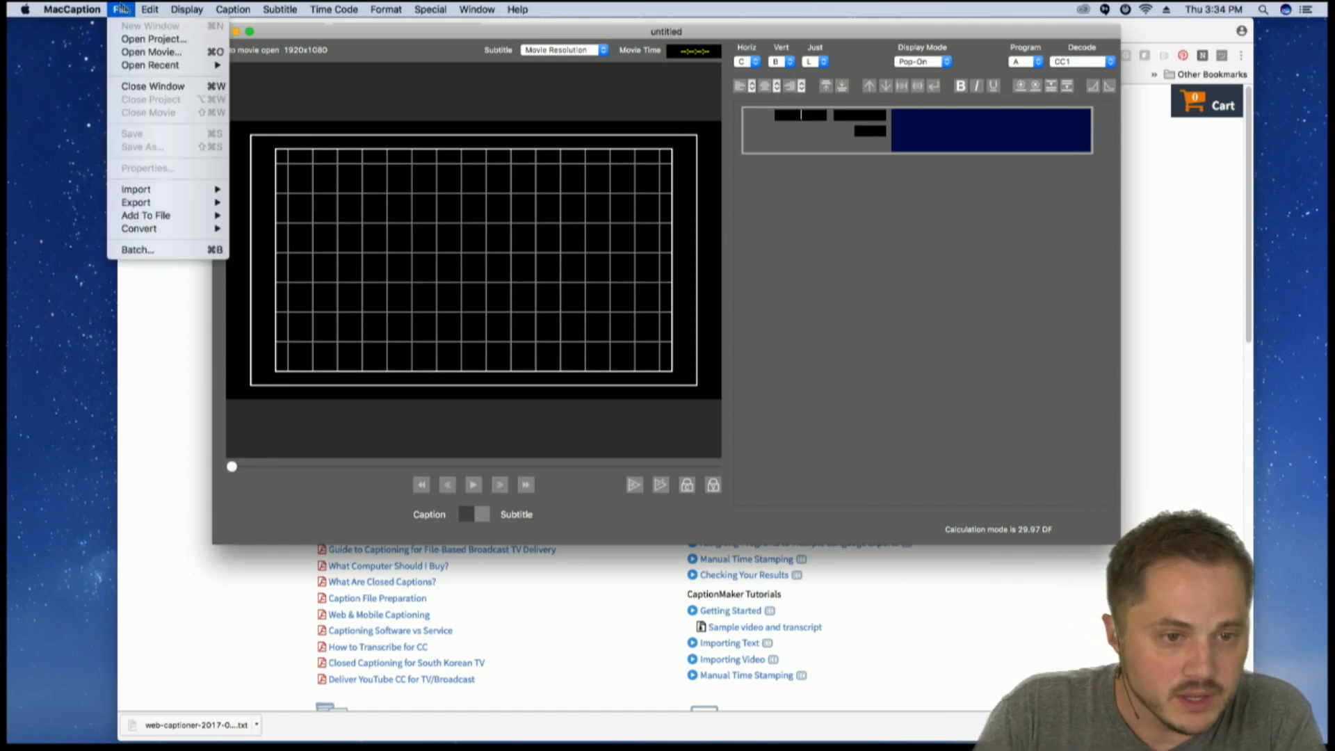
pyautogui.click(148, 53)
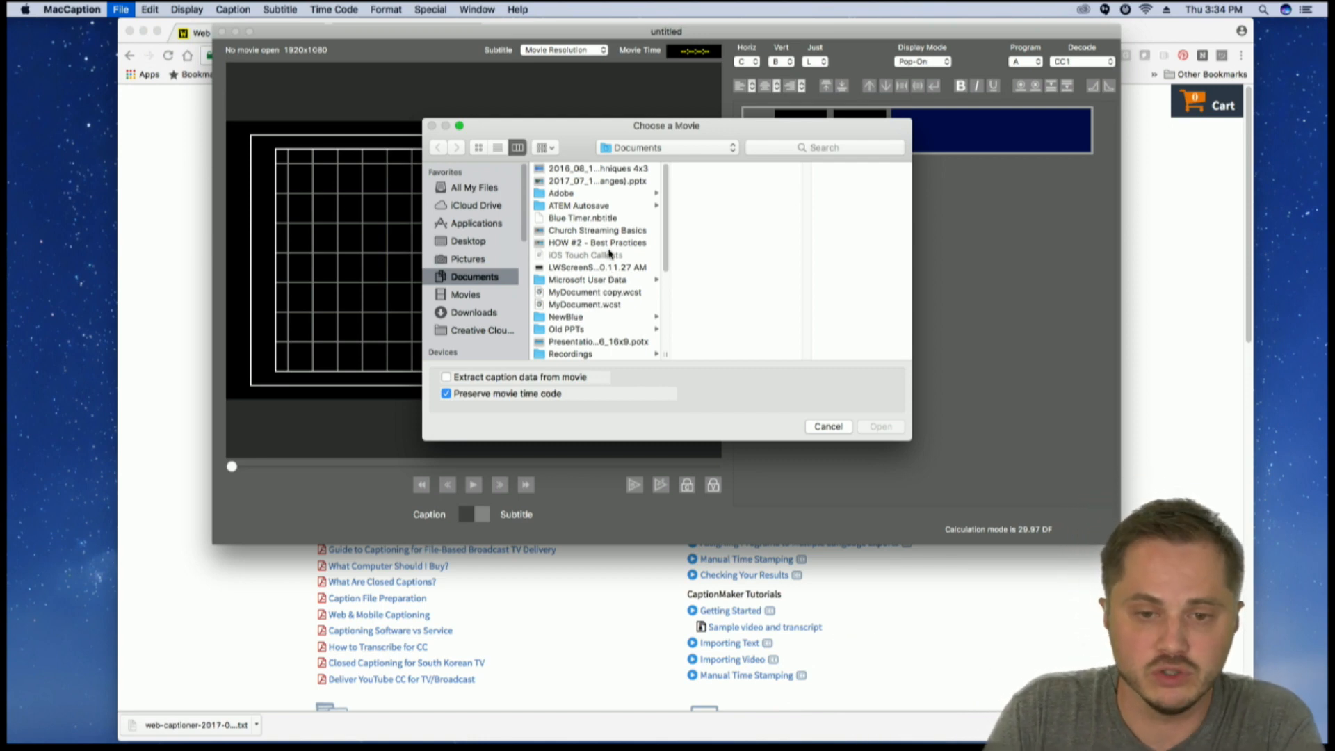
pyautogui.click(486, 242)
pyautogui.click(603, 229)
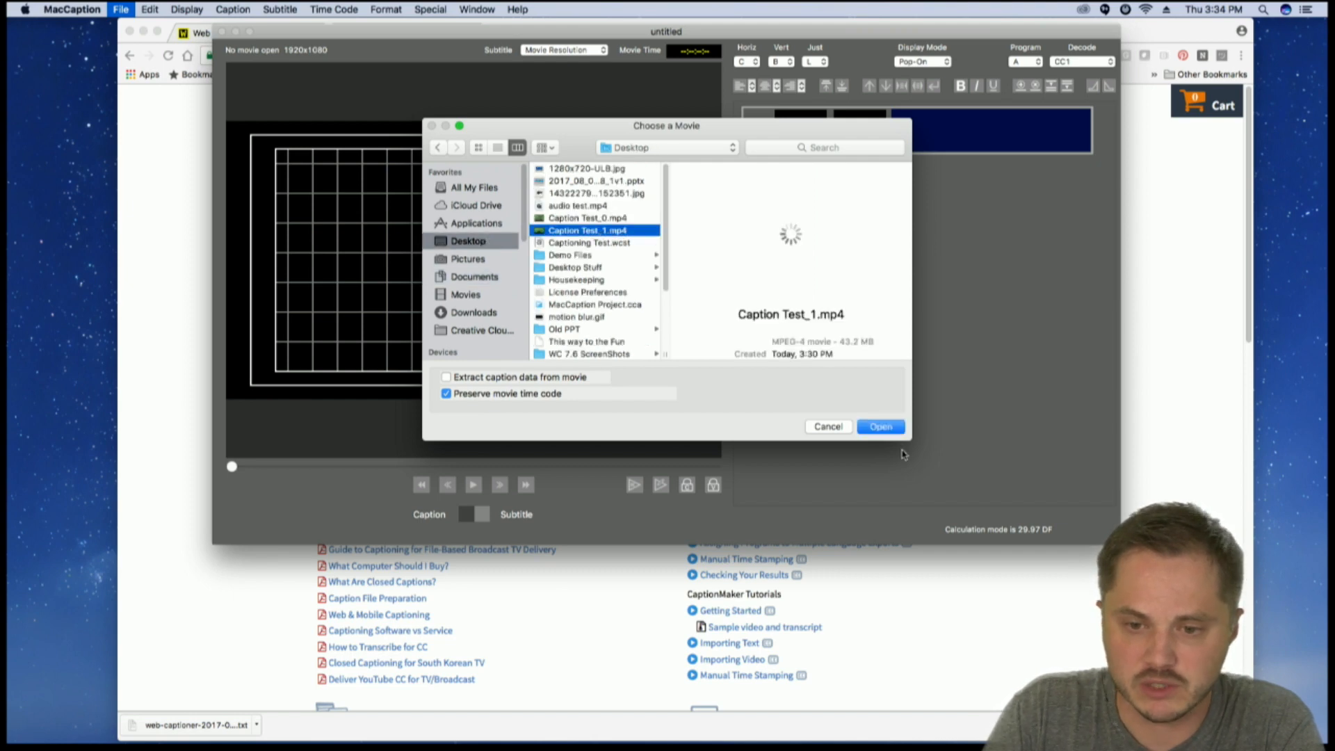
pyautogui.press('Return')
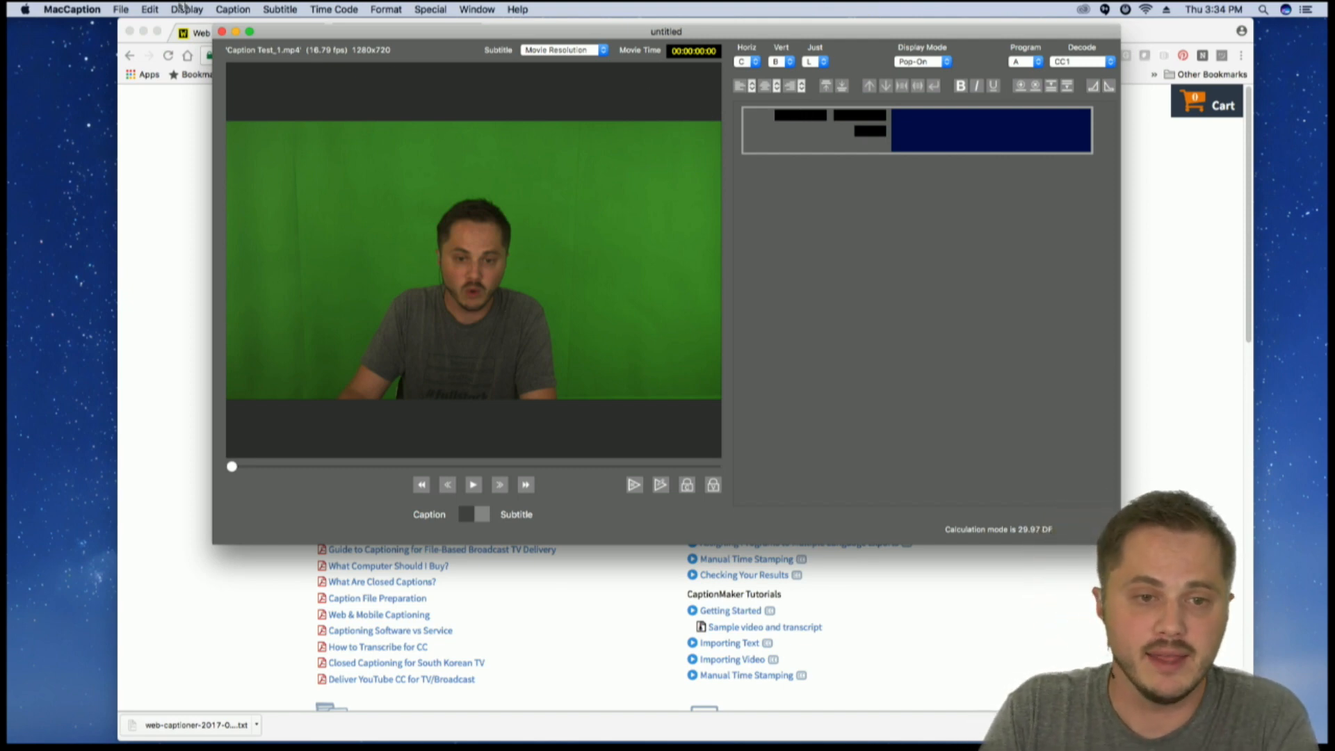
# Step: Start a plain text file import into the untitled project and browse to the Desktop folder
pyautogui.moveTo(307, 39); pyautogui.dragTo(242, 33)
pyautogui.click(120, 9)
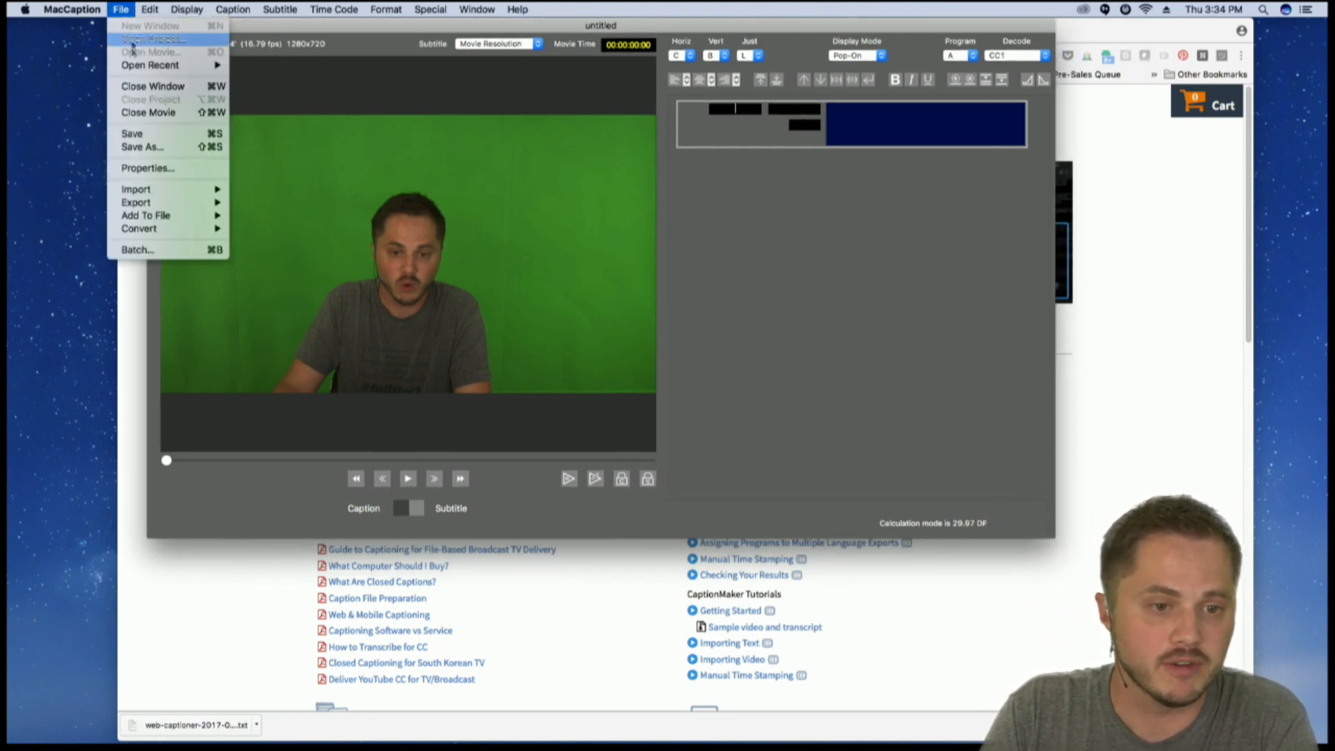
pyautogui.moveTo(180, 192)
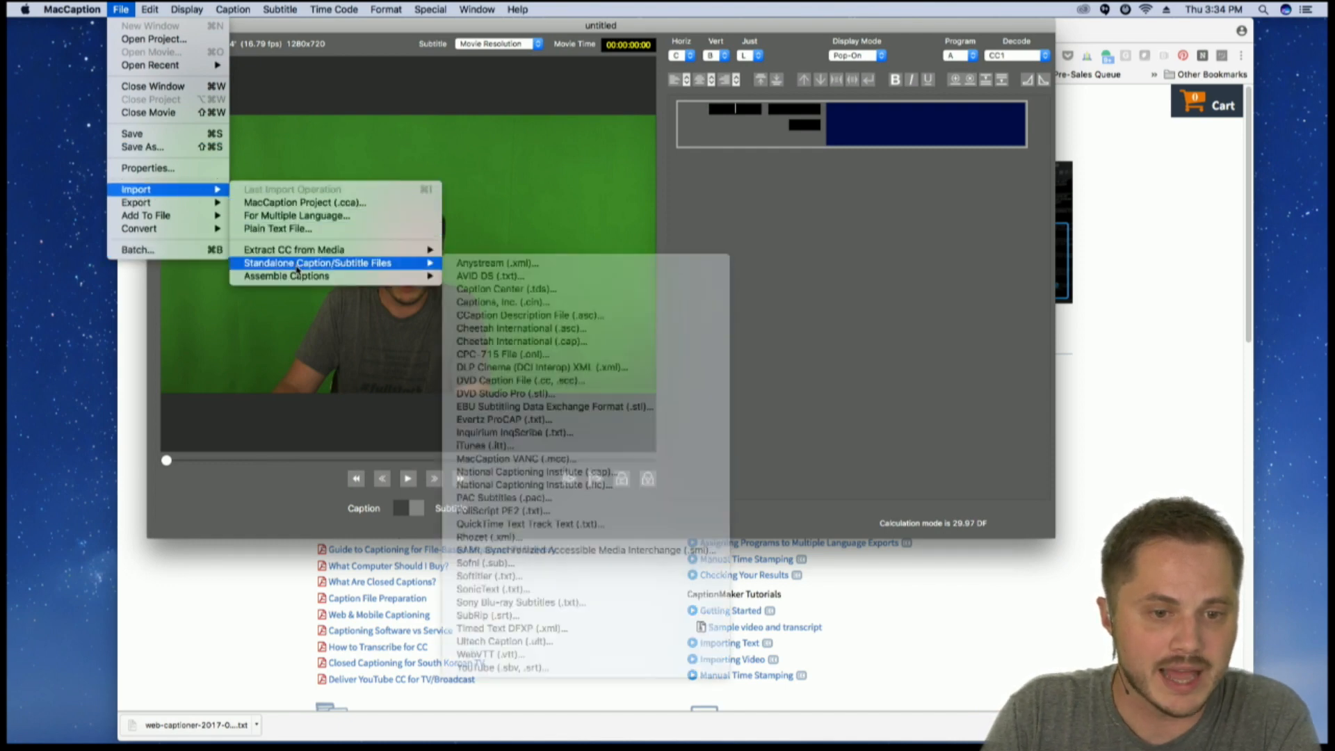
pyautogui.click(307, 230)
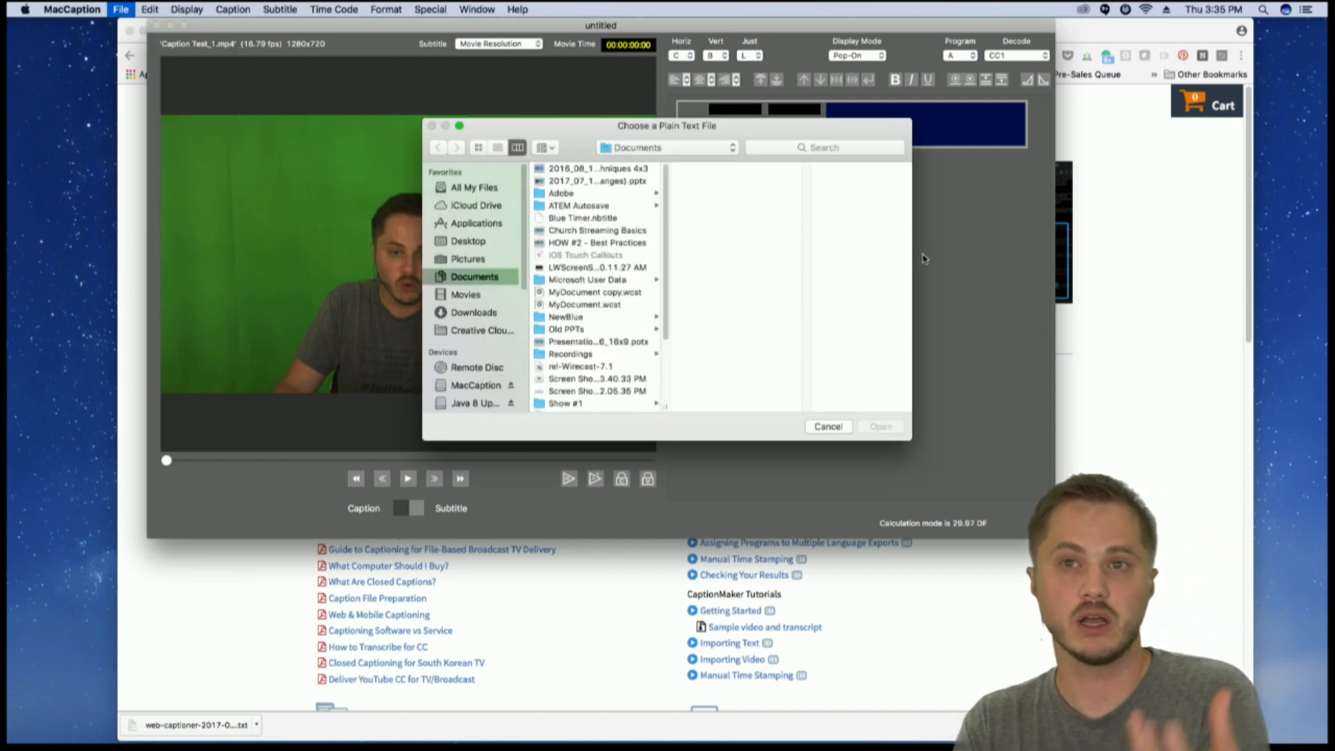
pyautogui.scroll(-3, 604, 251)
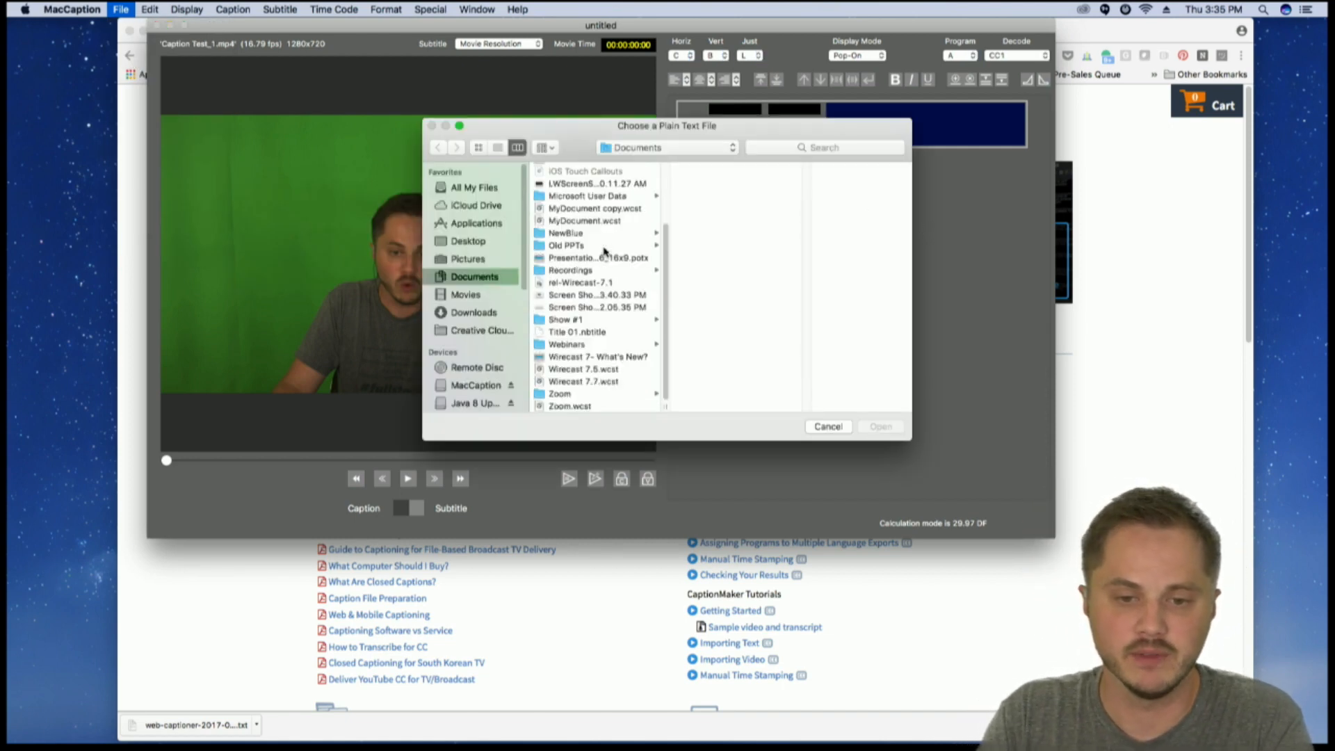
pyautogui.moveTo(666, 404); pyautogui.dragTo(802, 402)
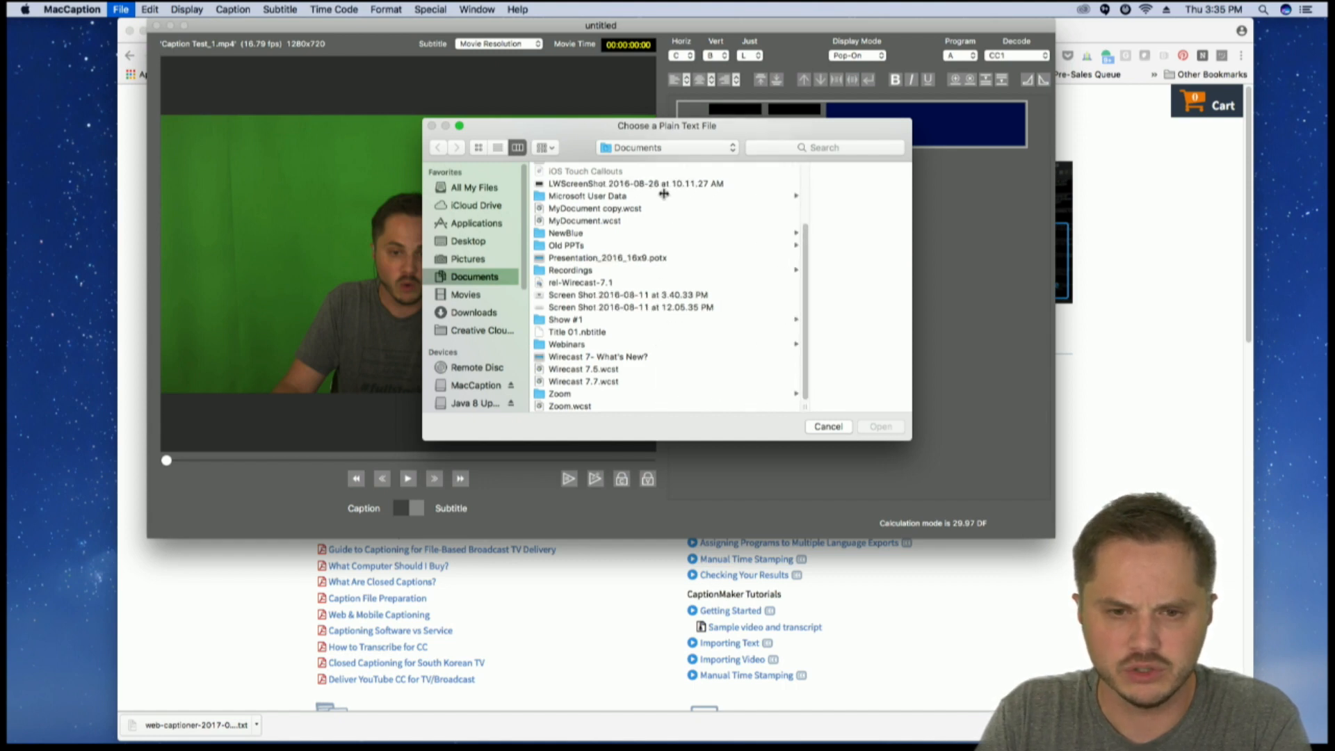
pyautogui.scroll(3, 653, 201)
pyautogui.scroll(-3, 628, 265)
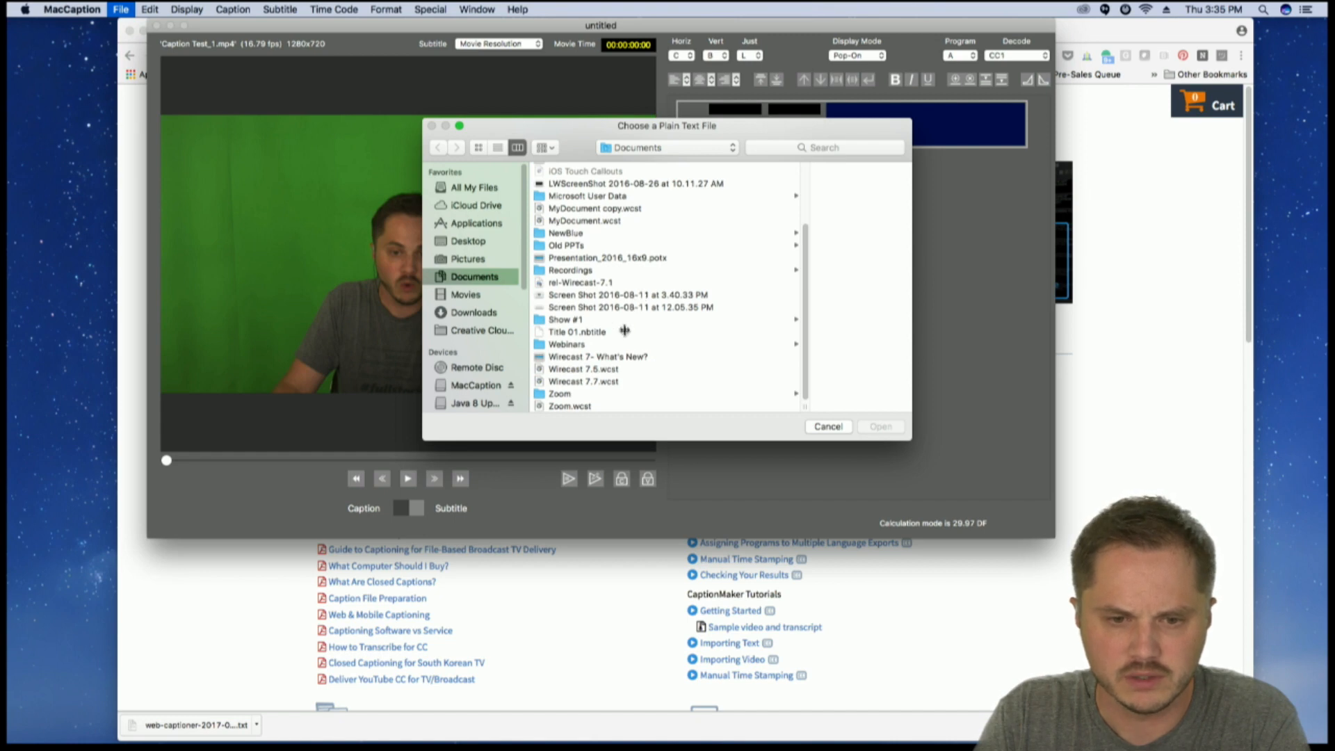
pyautogui.scroll(3, 628, 320)
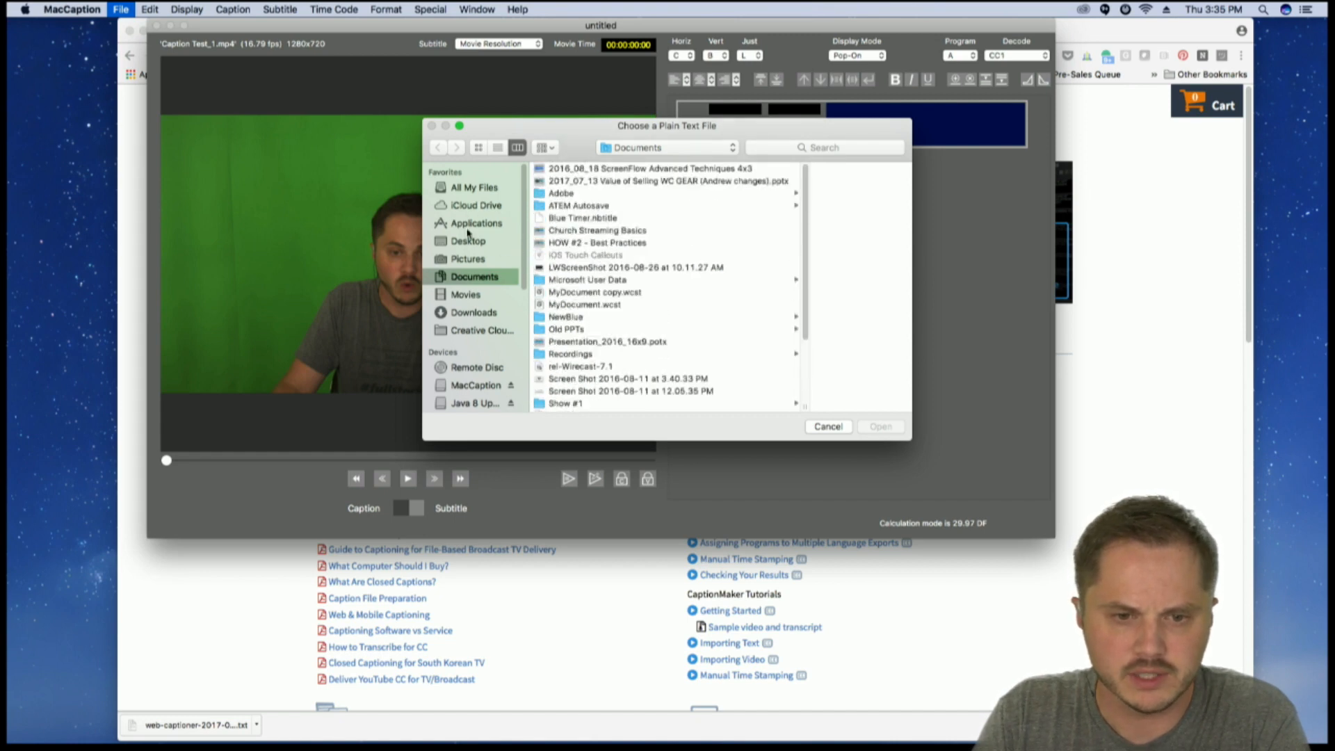
pyautogui.click(467, 231)
pyautogui.click(467, 241)
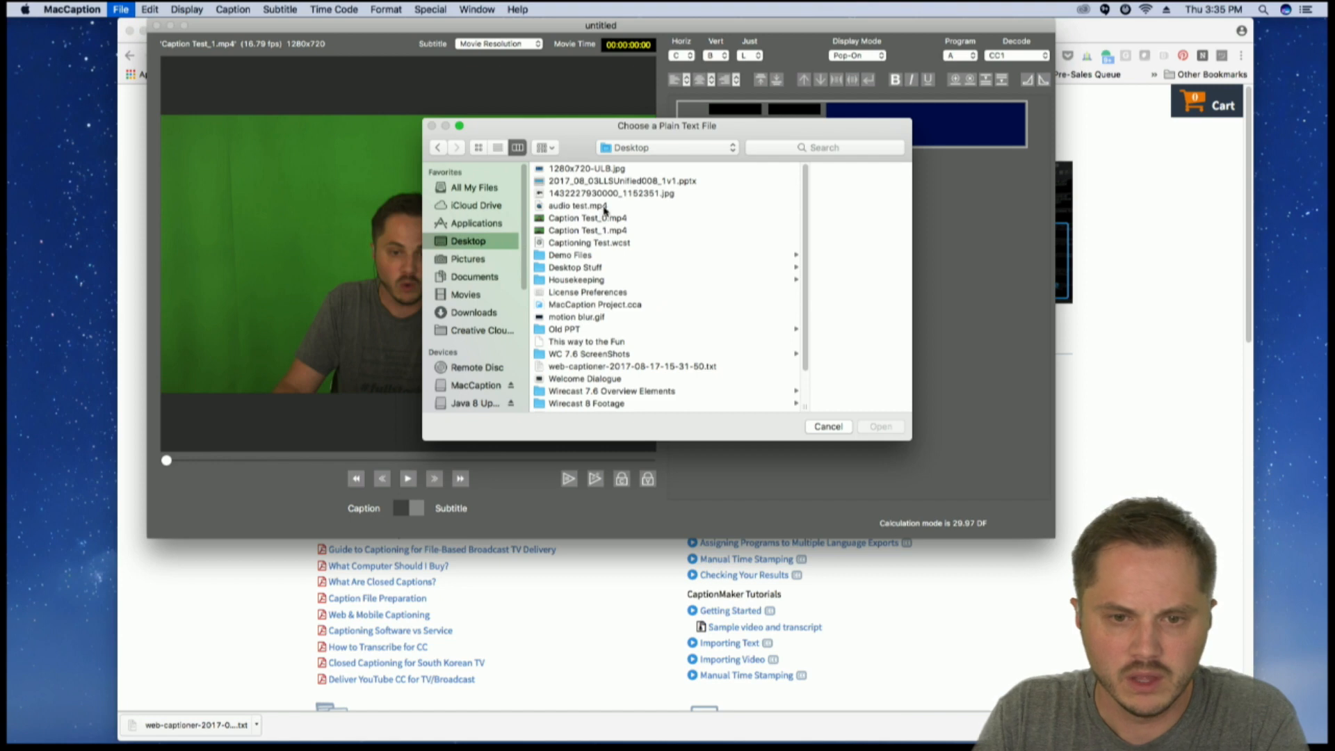
pyautogui.scroll(-2, 773, 286)
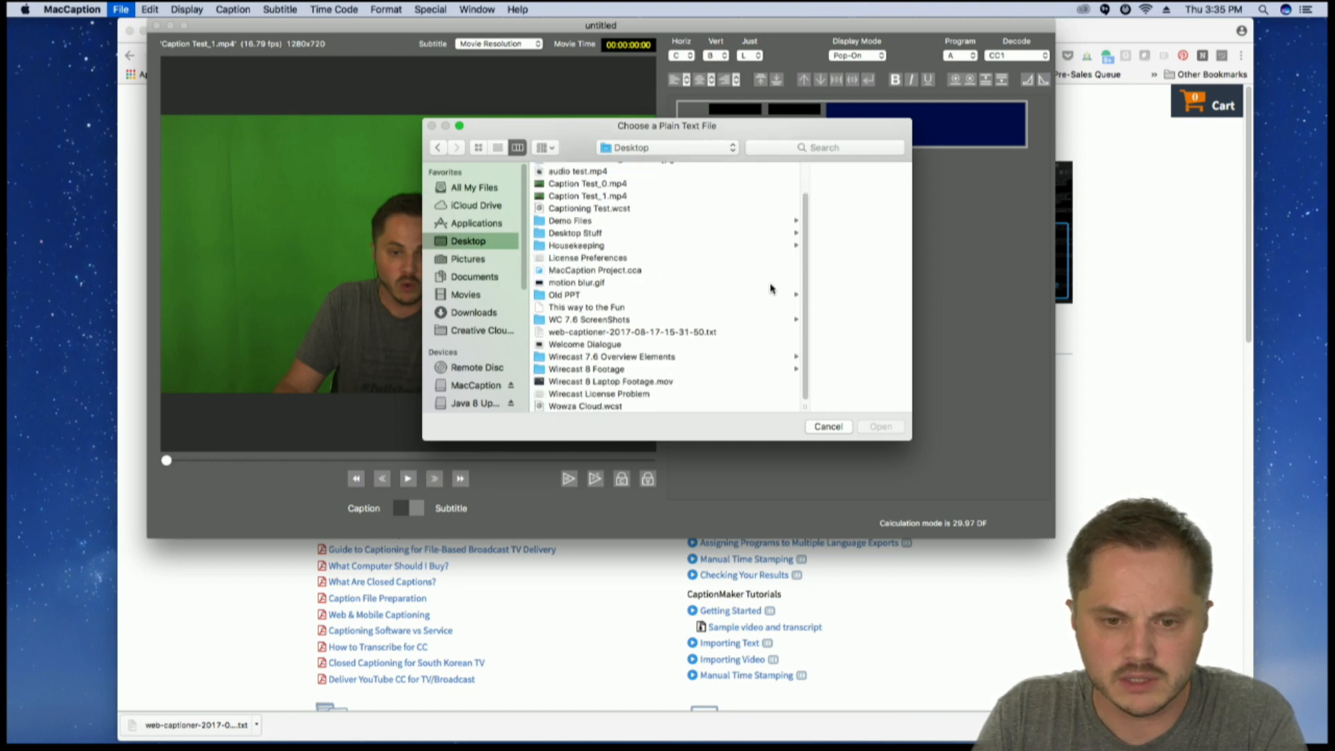
pyautogui.click(645, 332)
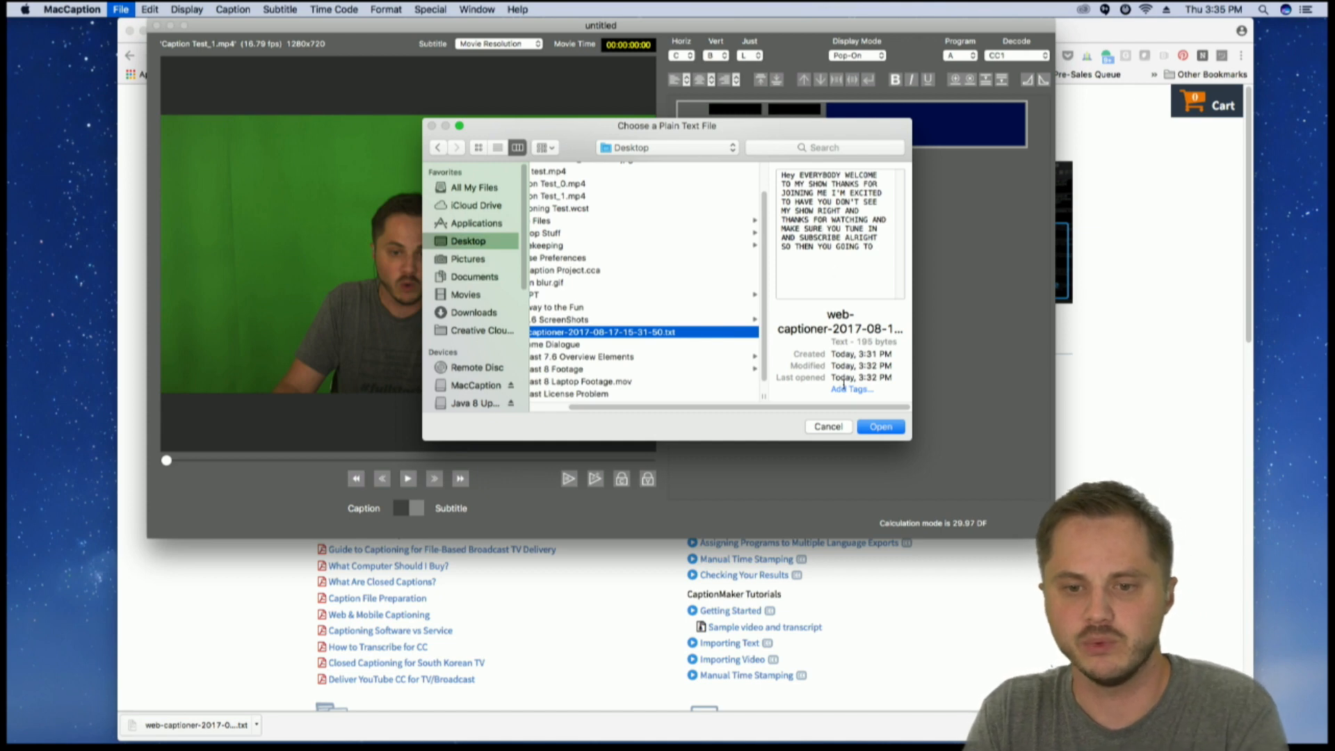
pyautogui.click(880, 427)
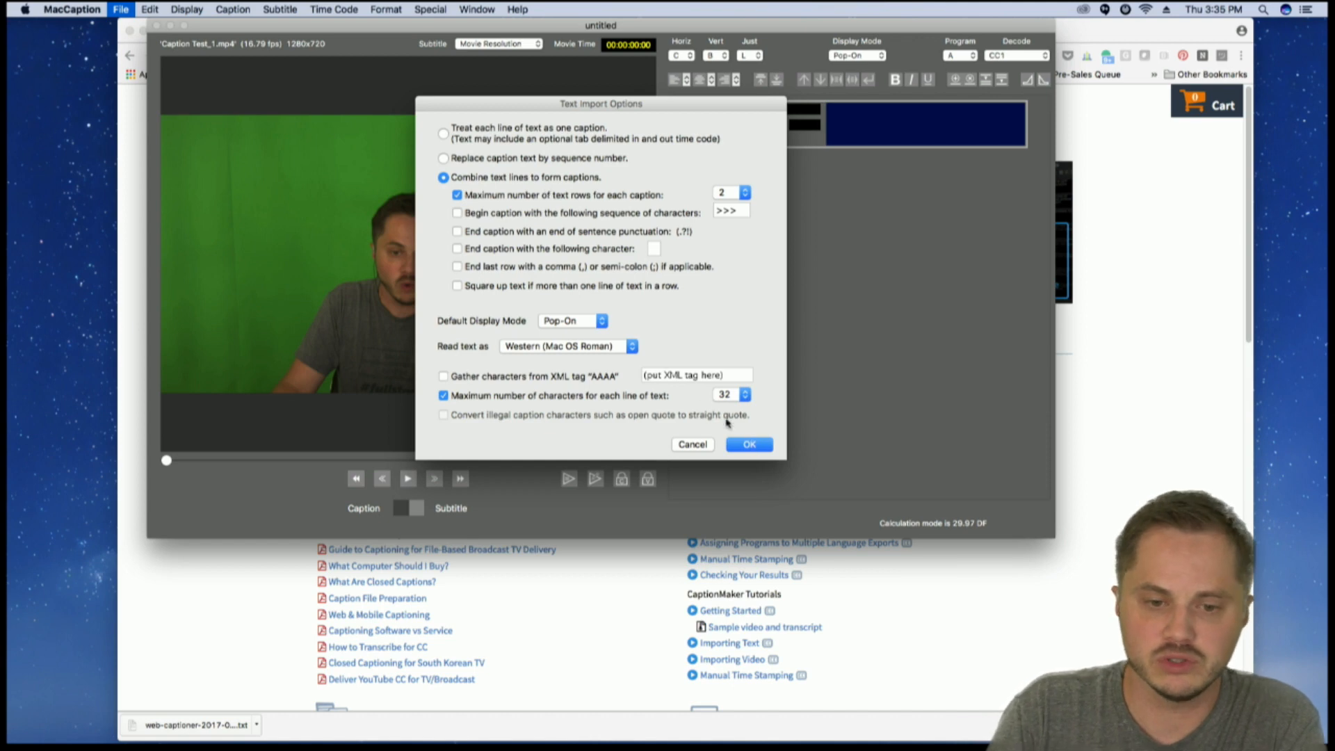
pyautogui.click(767, 450)
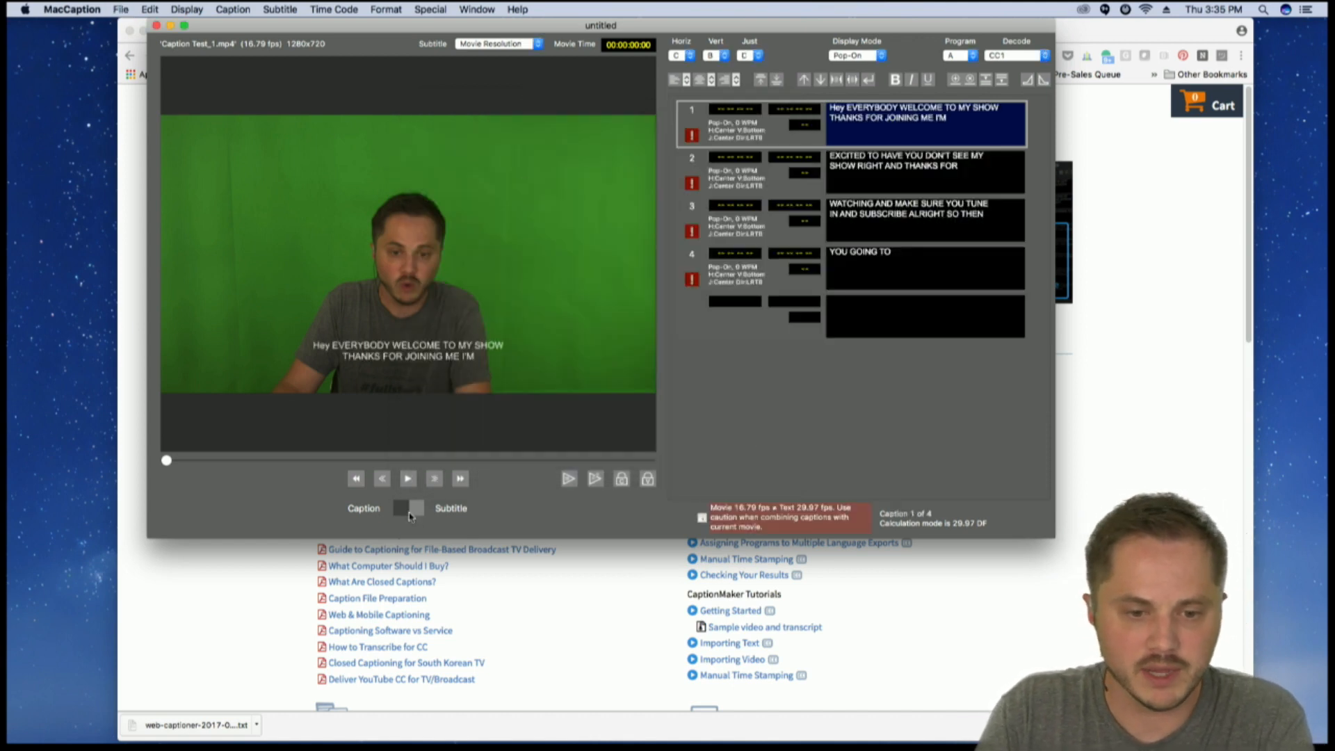
# Step: Switch the movie preview from Subtitle to Caption display mode
pyautogui.click(409, 514)
pyautogui.click(419, 512)
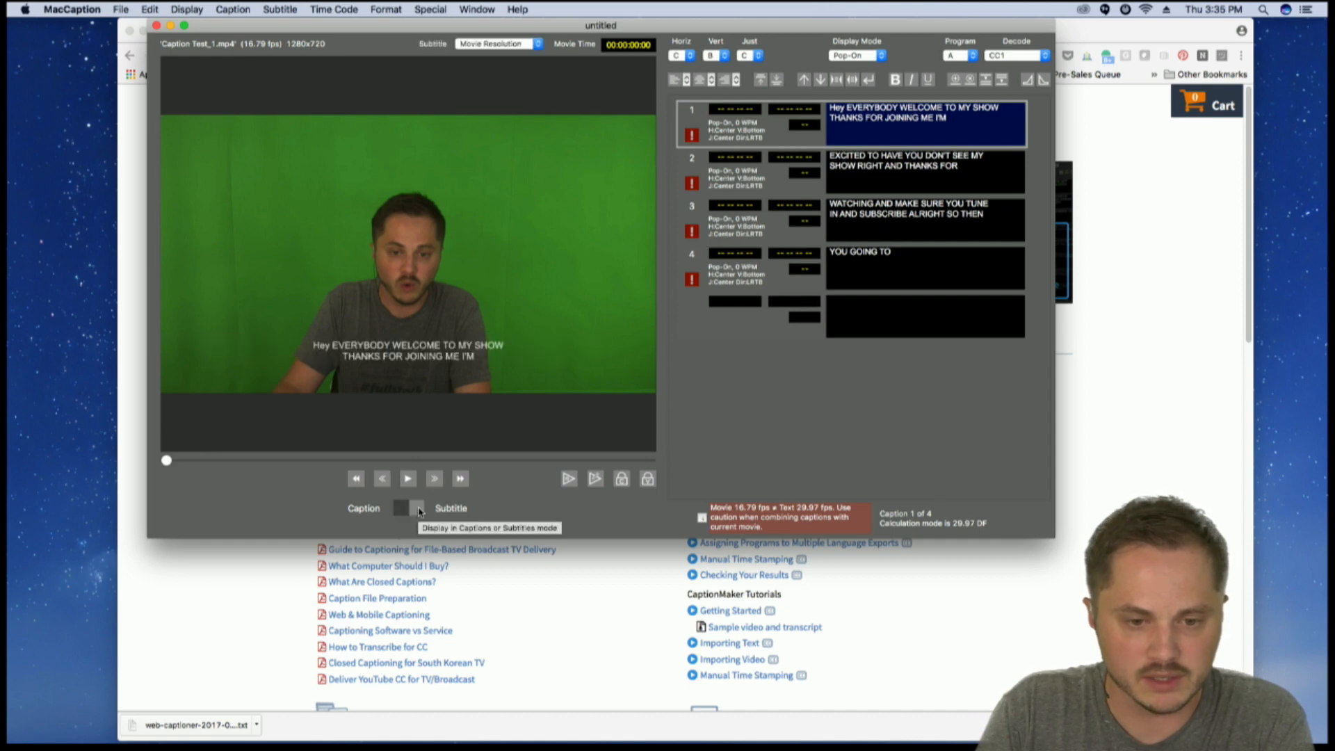
pyautogui.click(410, 513)
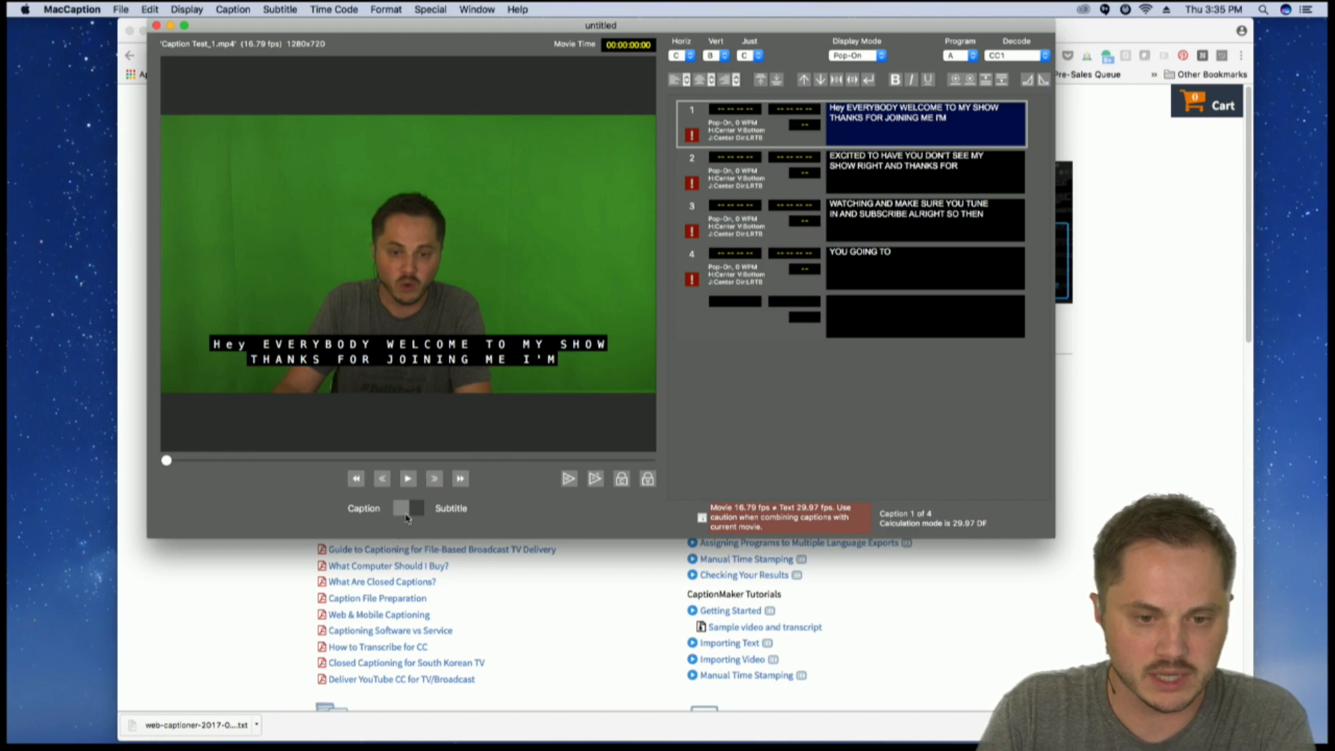
pyautogui.moveTo(455, 28); pyautogui.dragTo(391, 24)
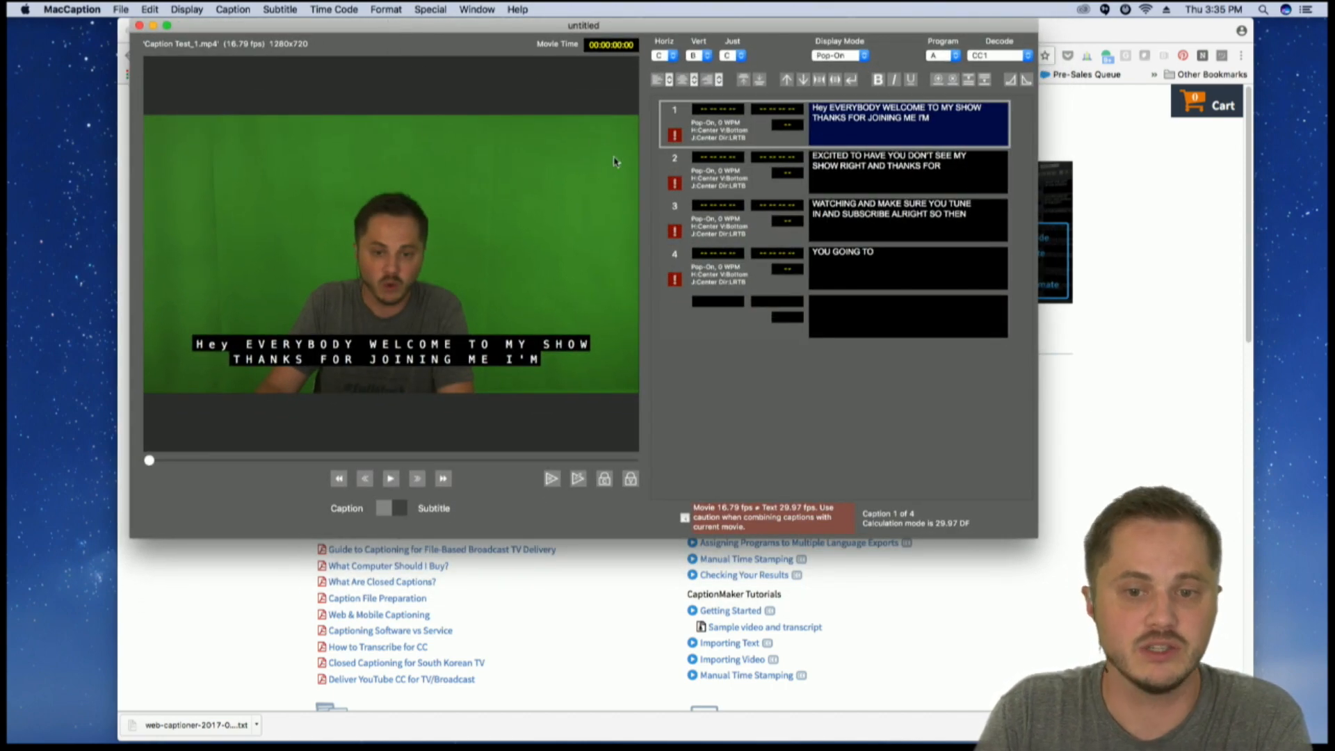
# Step: Preview captions 2, 3 and 4 over the movie, and return to caption 1
pyautogui.click(902, 171)
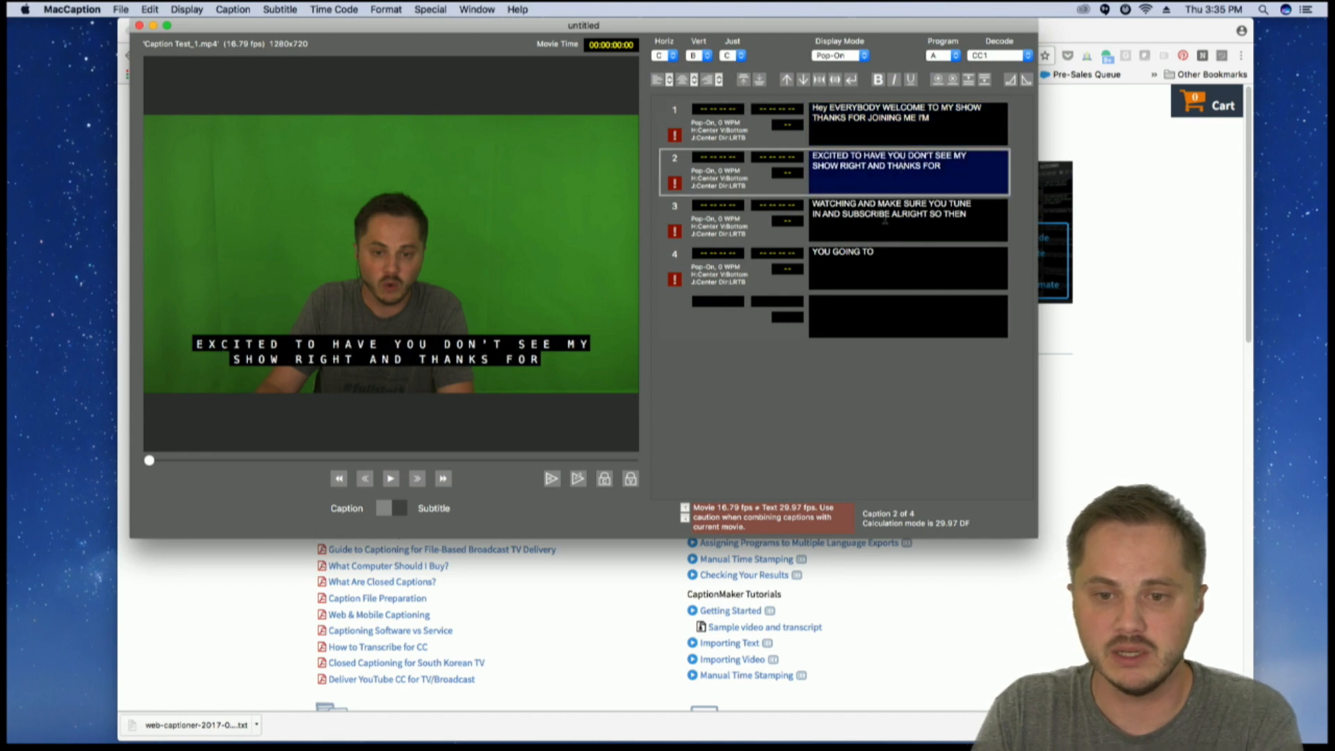
pyautogui.click(886, 222)
pyautogui.click(882, 272)
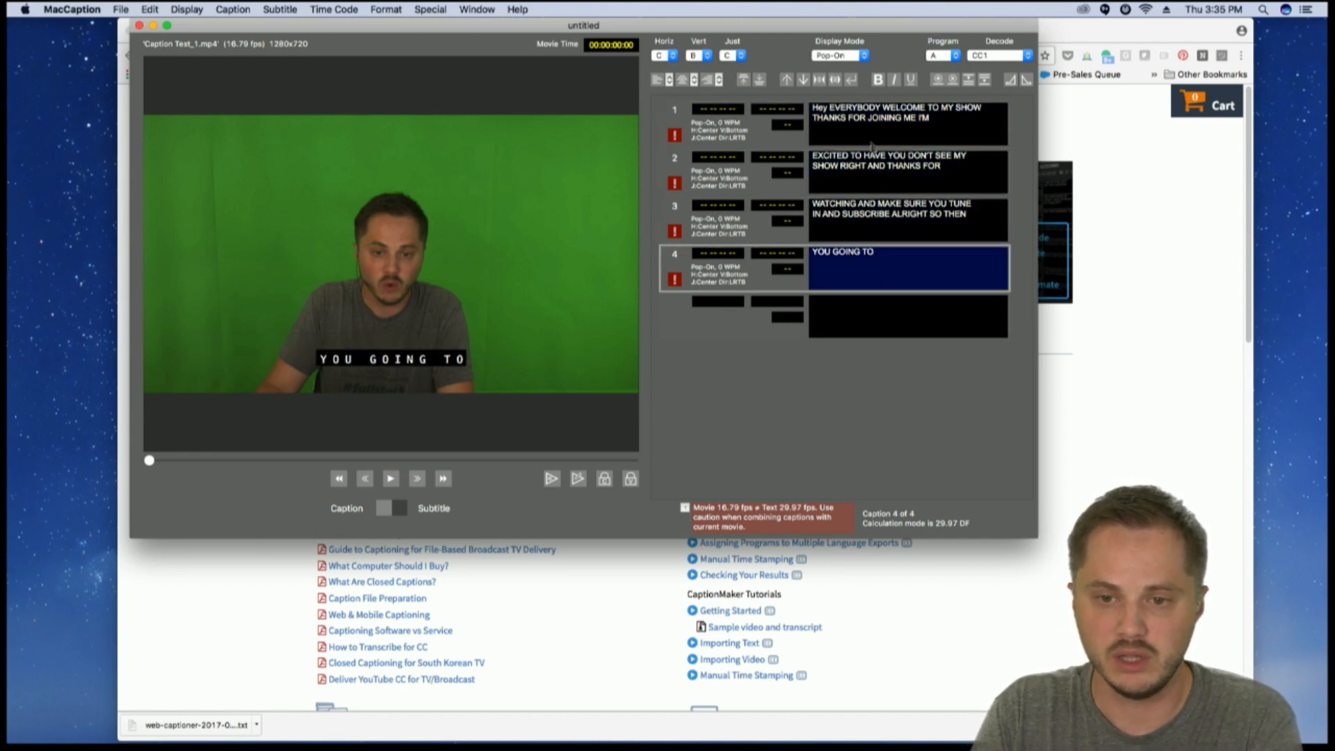
pyautogui.click(870, 118)
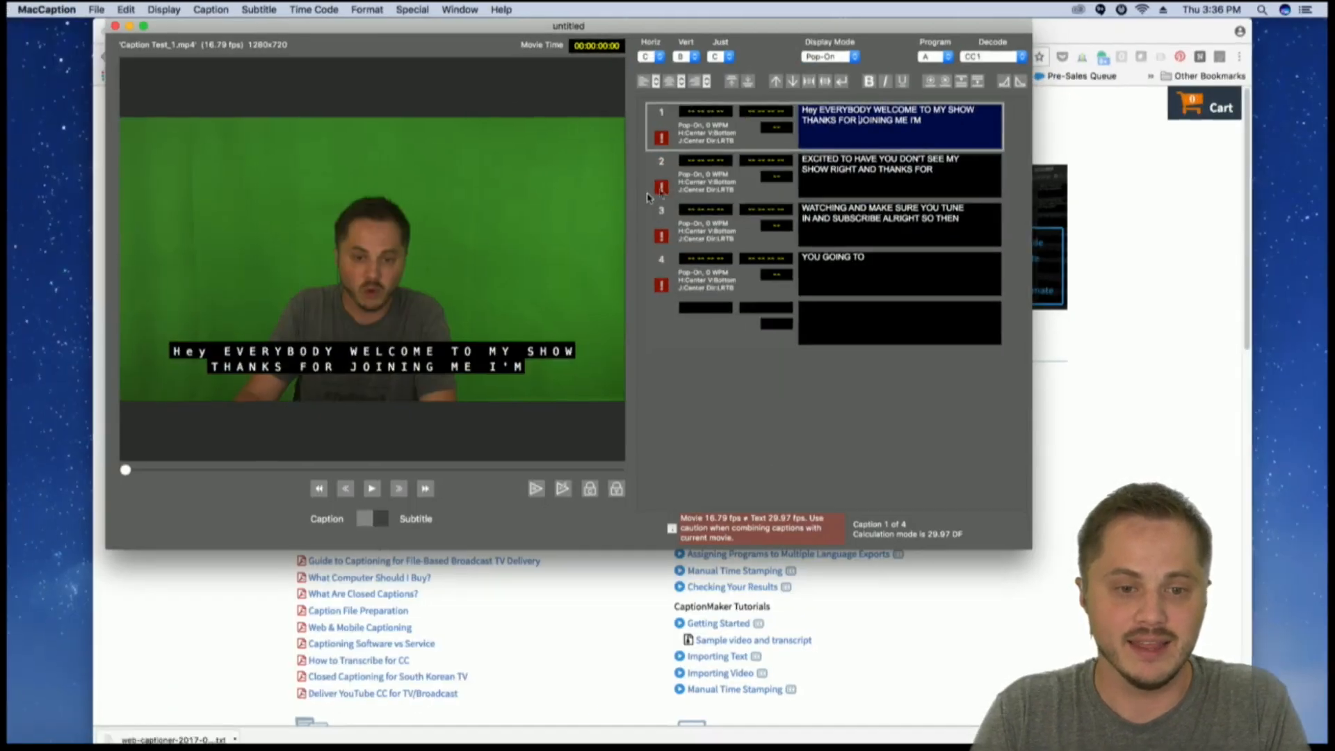
# Step: Run Auto Time Stamp to assign in and out times to the imported captions
pyautogui.moveTo(430, 29); pyautogui.dragTo(434, 29)
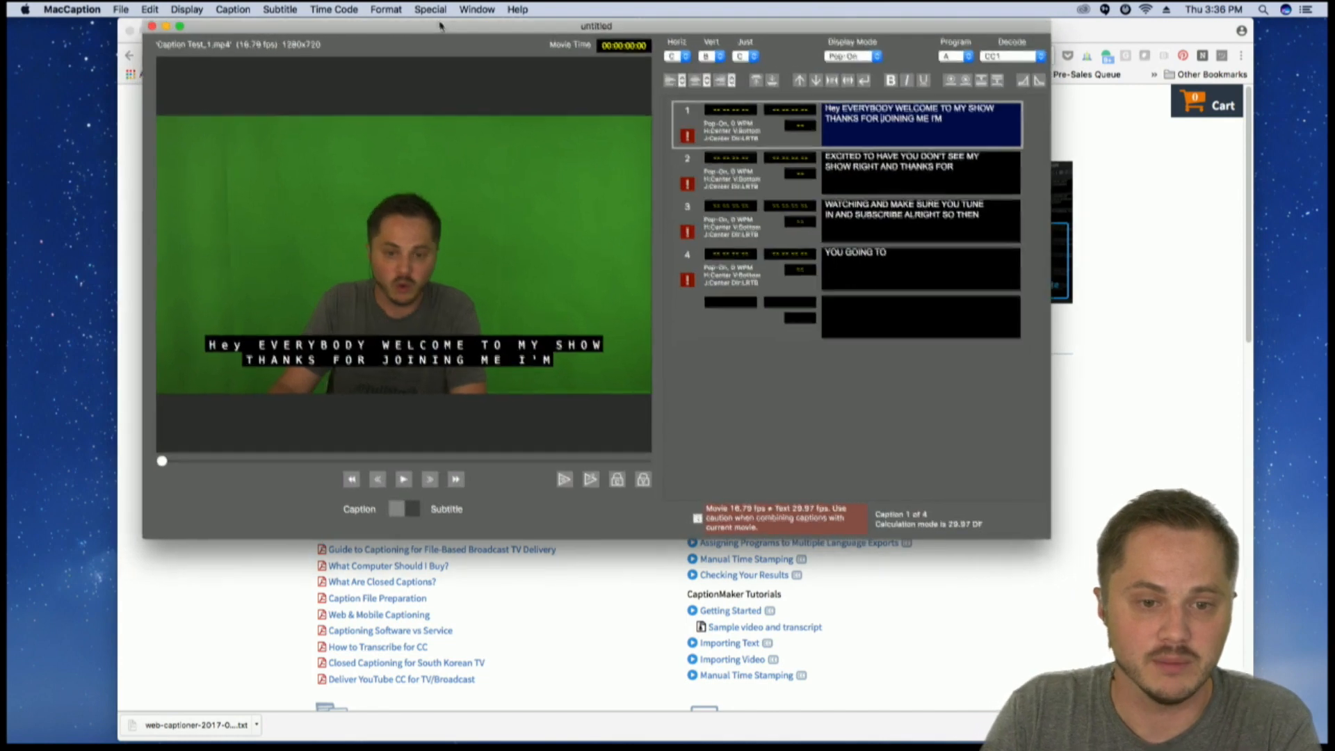
pyautogui.click(341, 9)
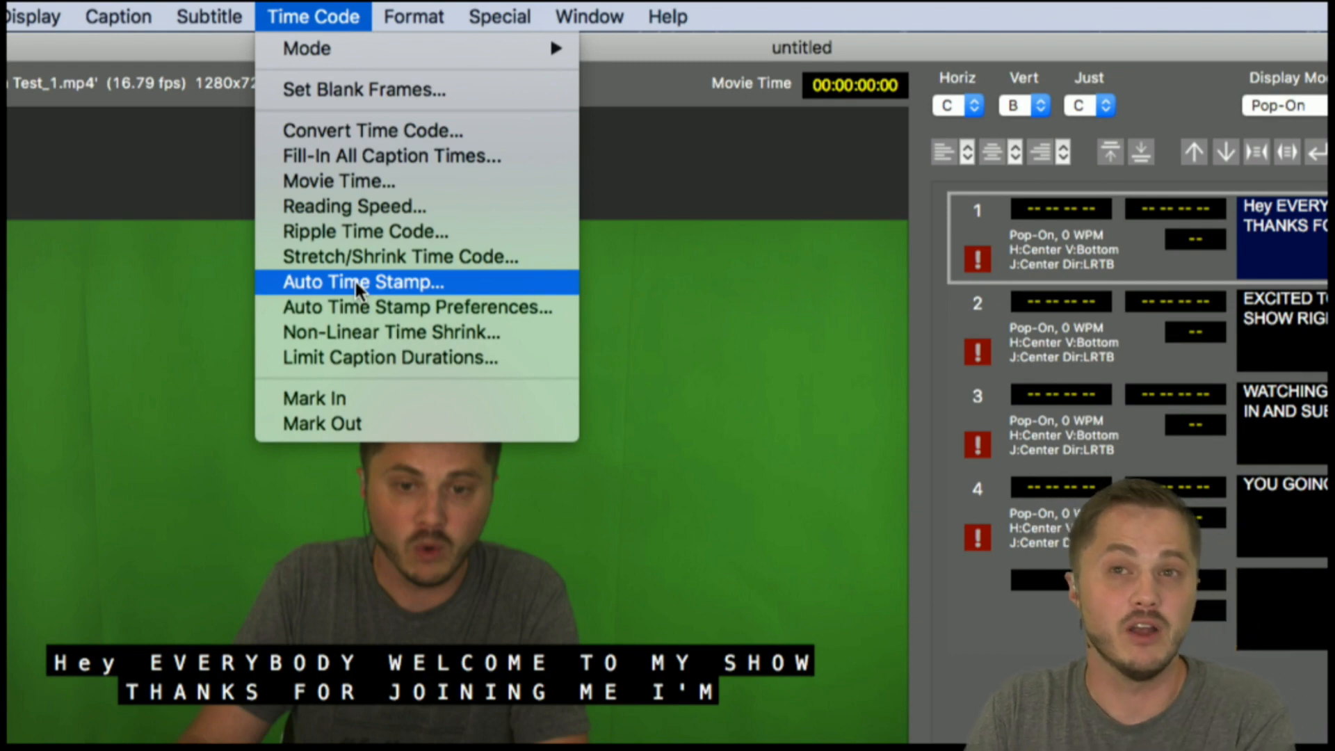
pyautogui.click(355, 281)
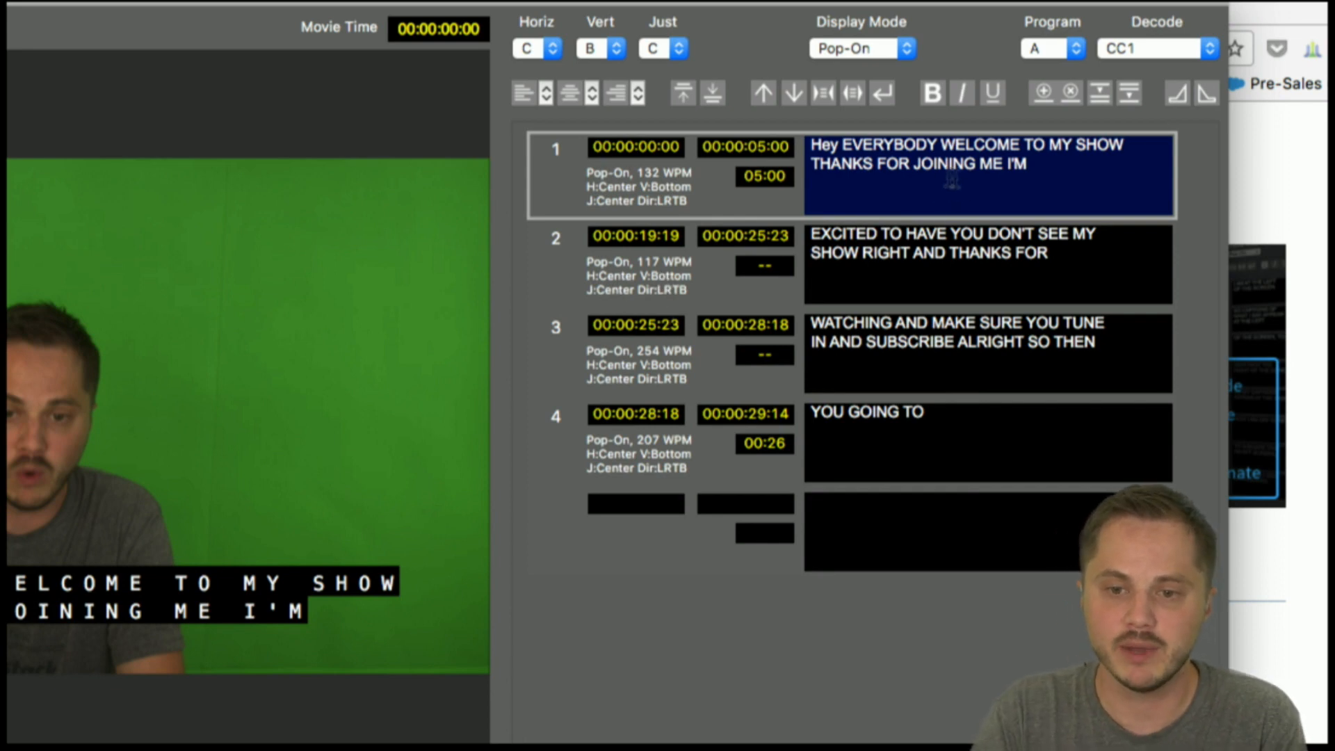
# Step: Add an exclamation mark after EVERYBODY in caption 1, and select caption 2
pyautogui.click(893, 150)
pyautogui.moveTo(840, 144); pyautogui.dragTo(999, 145)
pyautogui.click(999, 144)
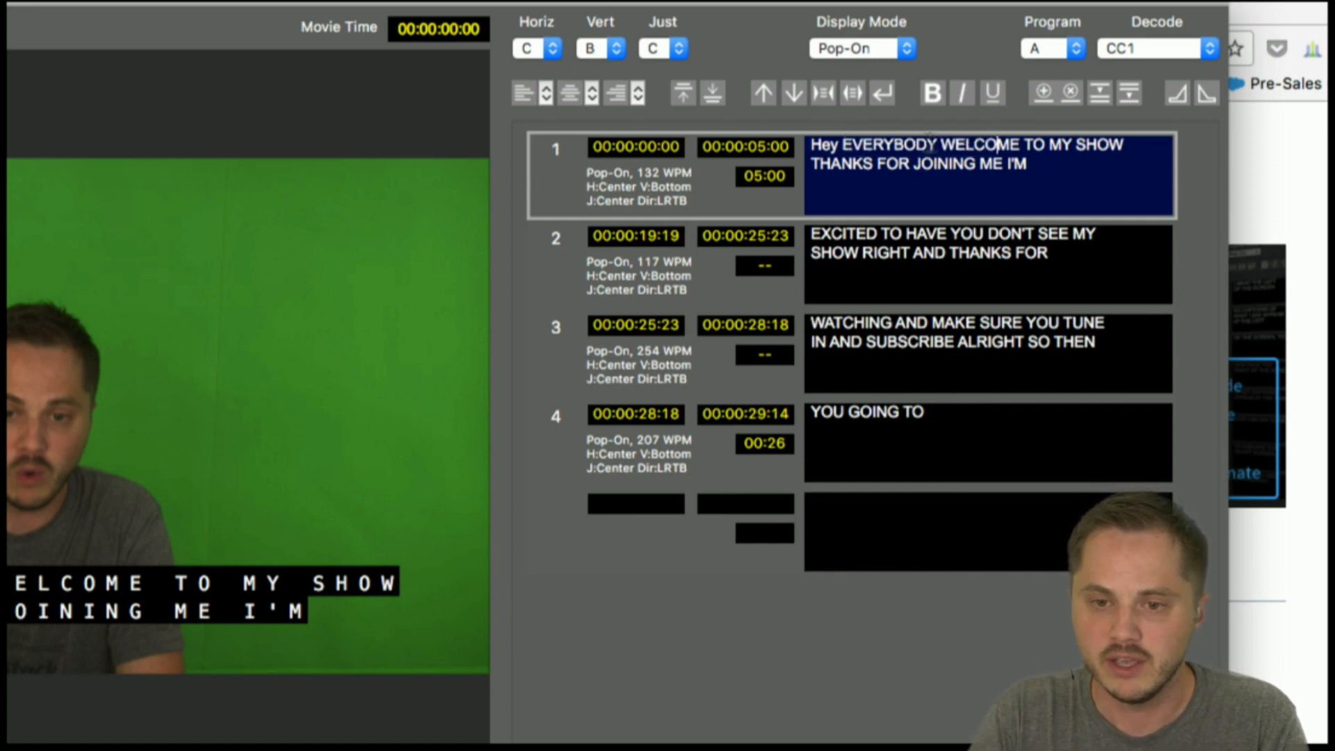
pyautogui.click(939, 145)
pyautogui.write('!')
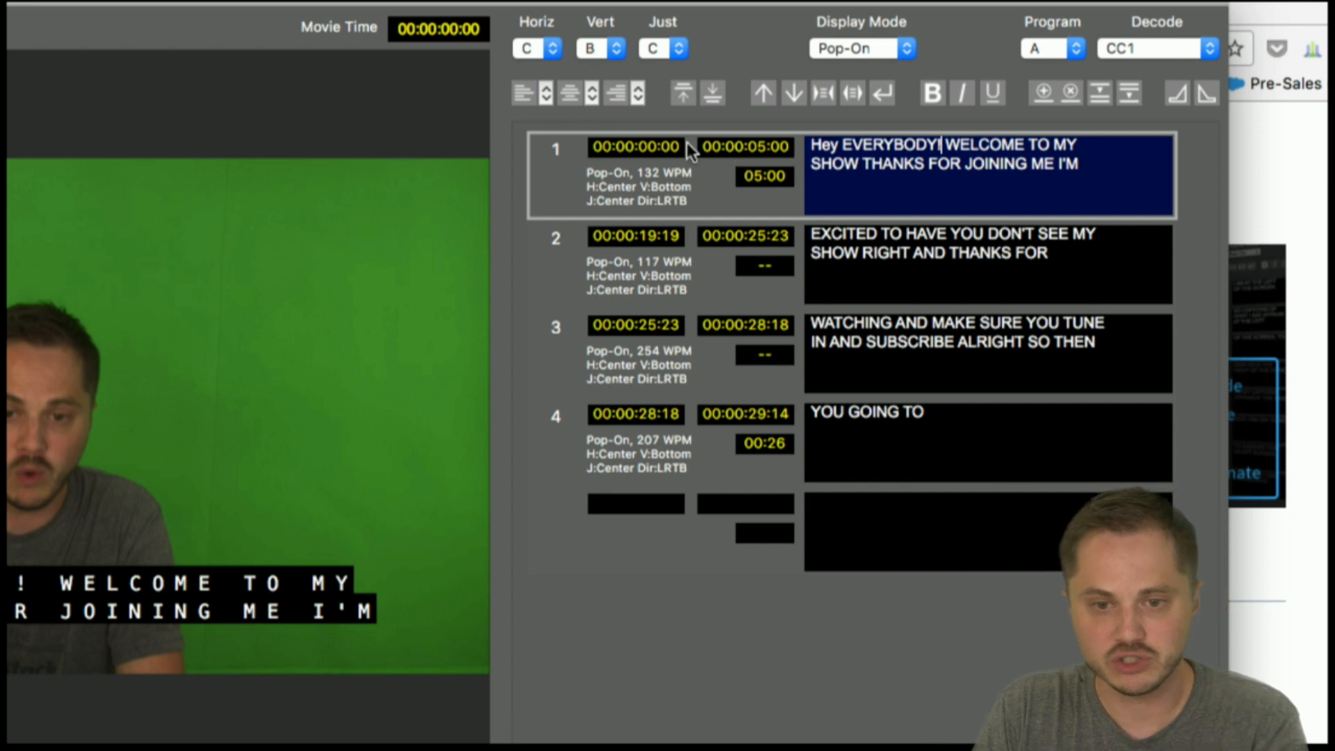
pyautogui.click(761, 234)
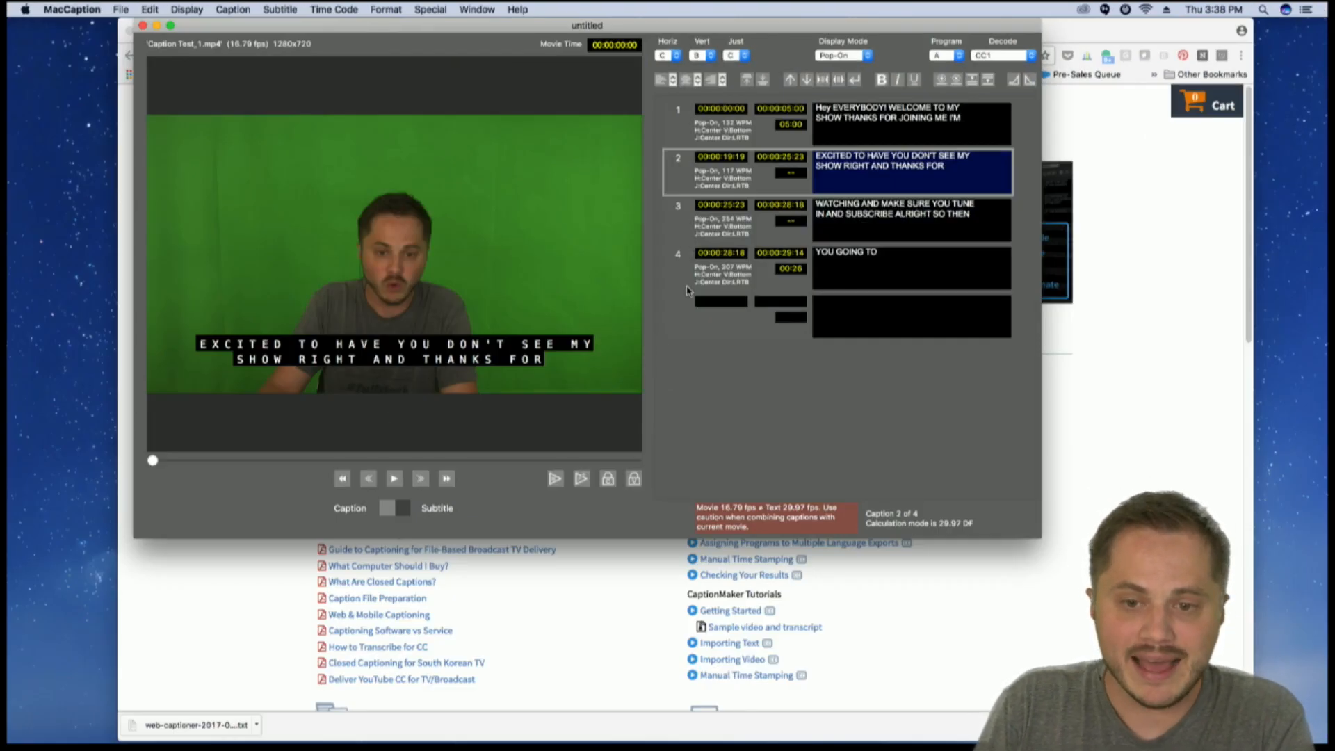
# Step: Review the Subtitles/Open Captions export formats without exporting anything
pyautogui.click(121, 9)
pyautogui.moveTo(165, 206)
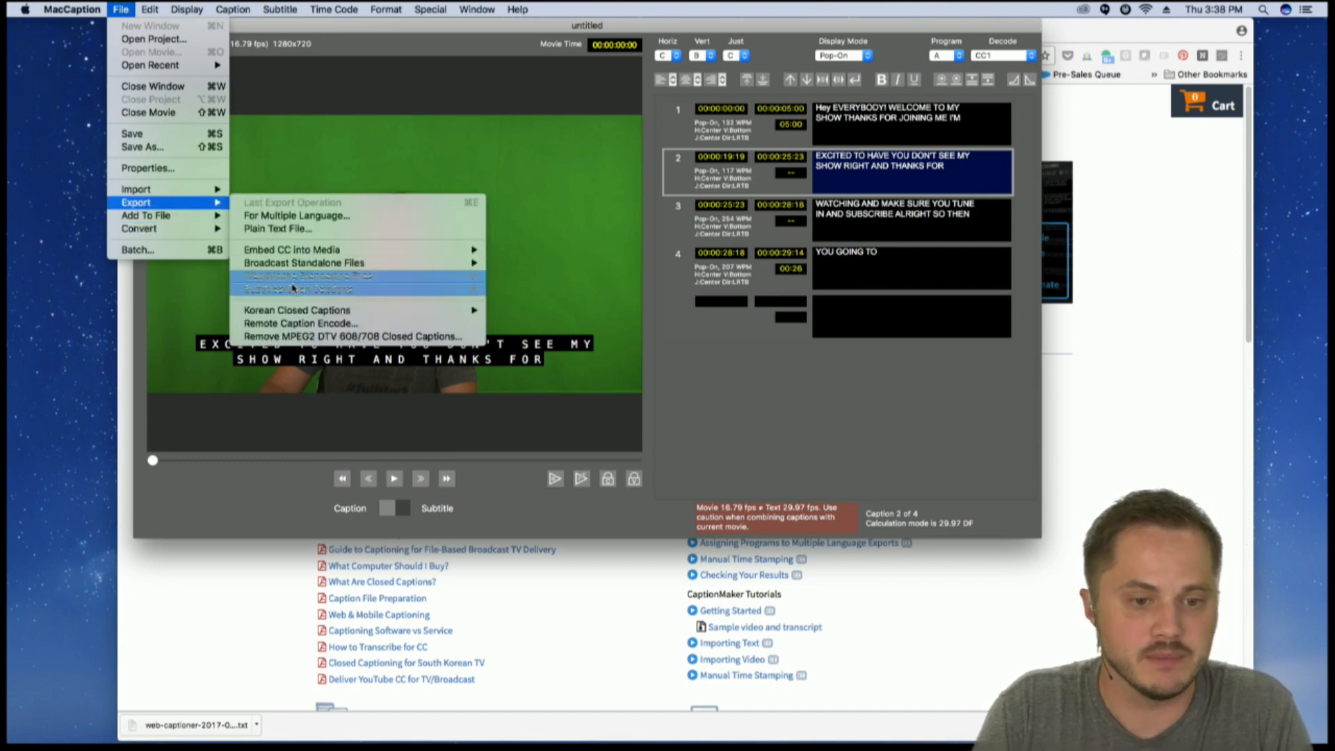
pyautogui.moveTo(297, 292)
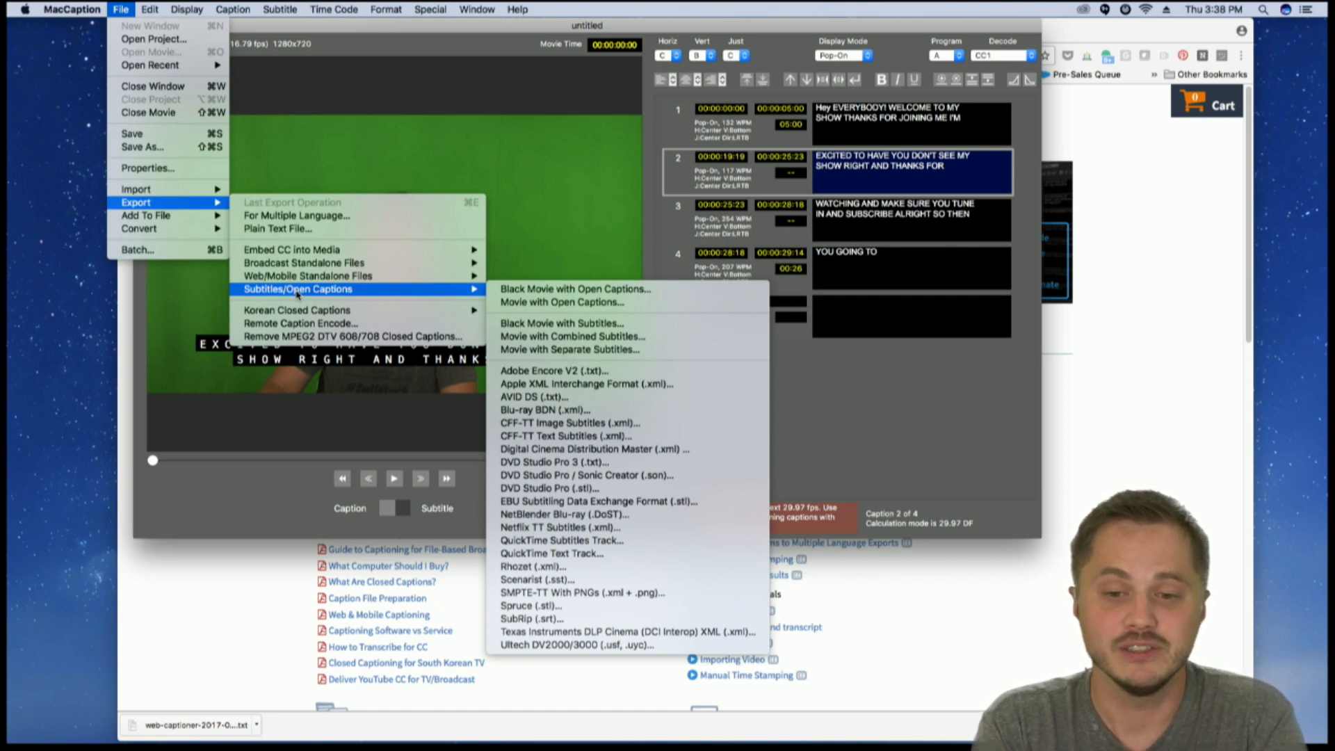
pyautogui.click(812, 424)
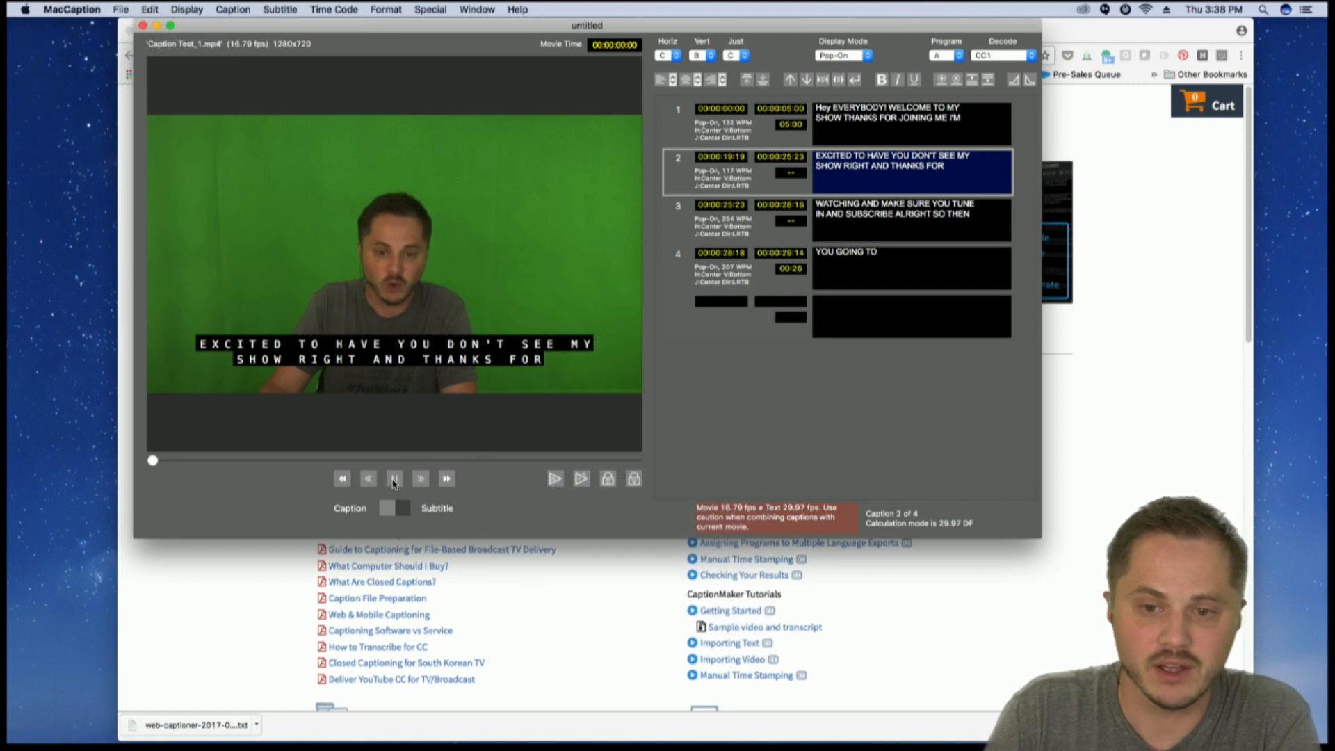
# Step: Play the captioned movie from the start and pause it at about four seconds
pyautogui.click(395, 480)
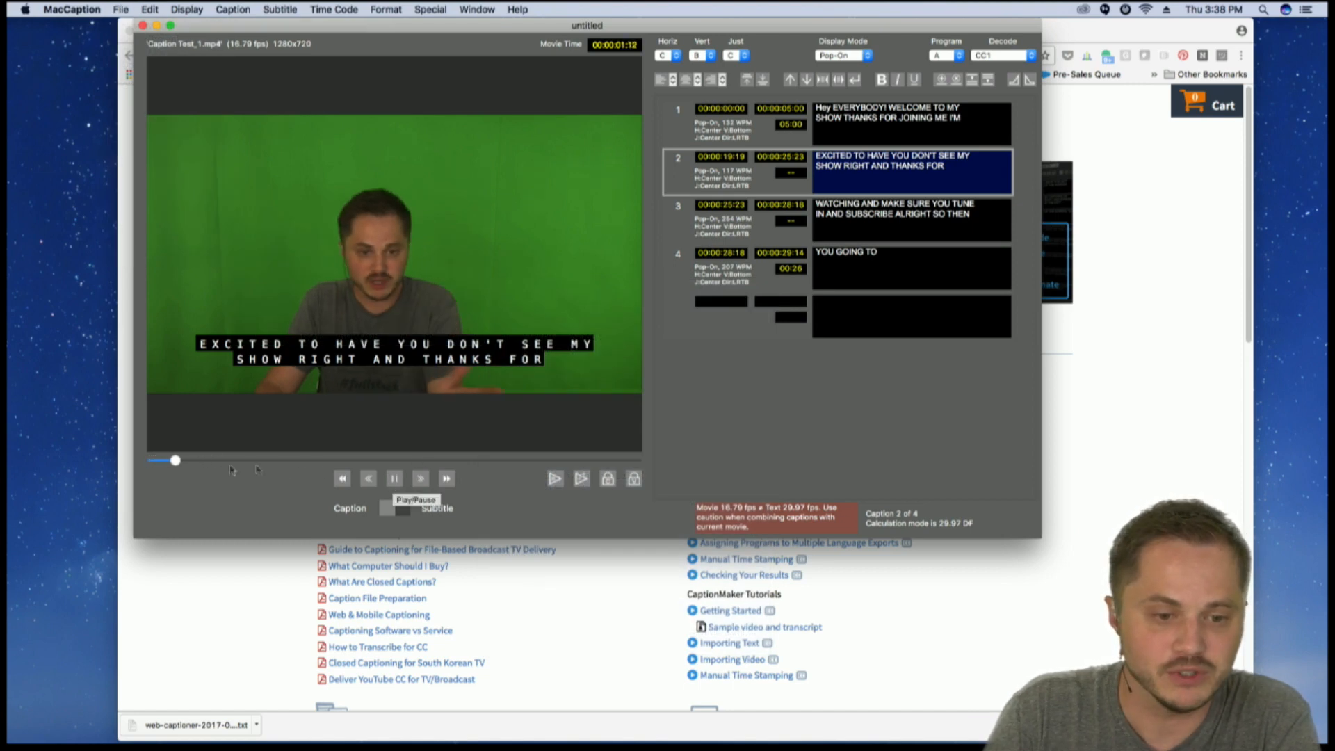
pyautogui.click(395, 479)
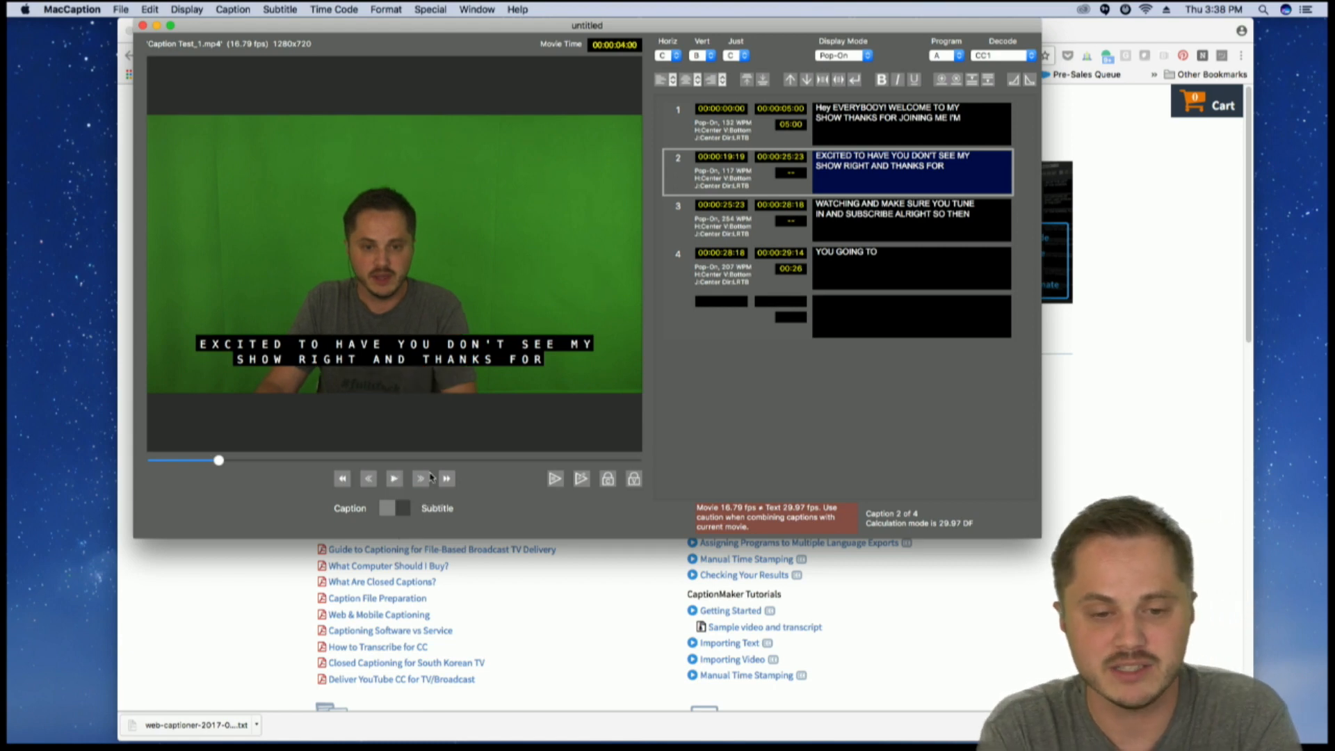